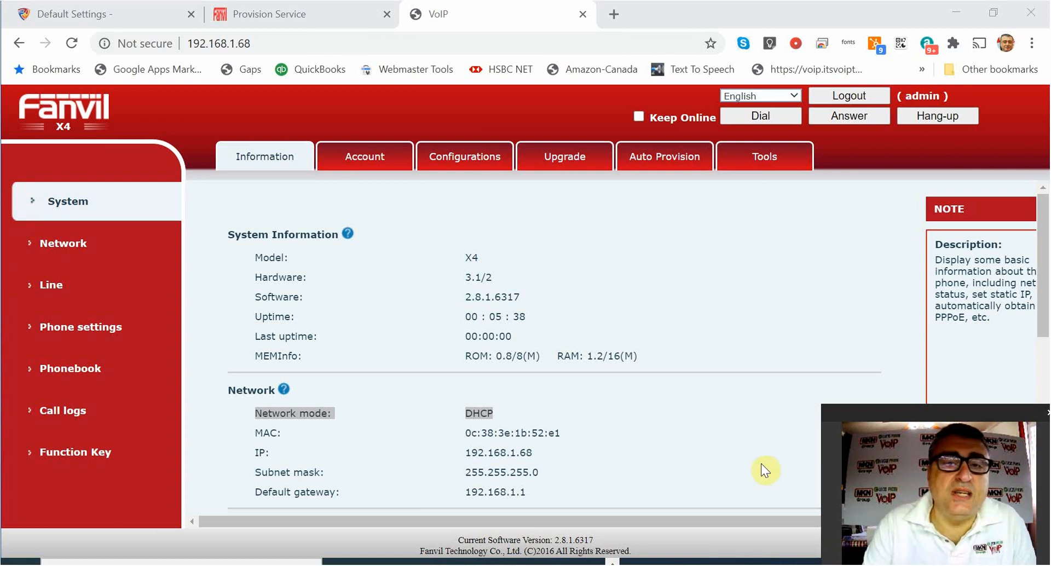
Switch to the Provision Service tab to view the FDPS account summary.
click(280, 13)
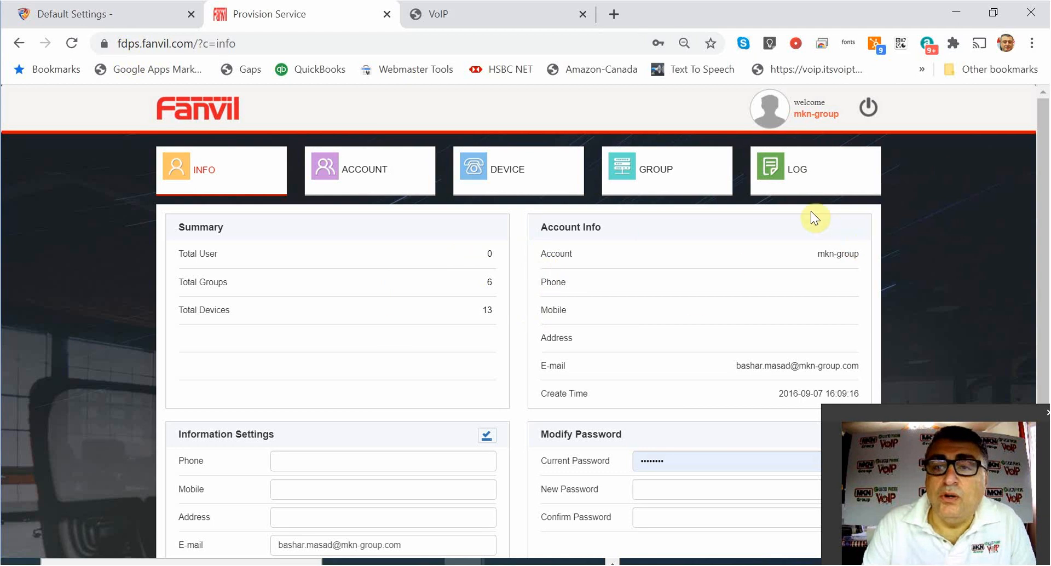
Add a new FDPS group named Training and review its Config Setting form.
click(683, 178)
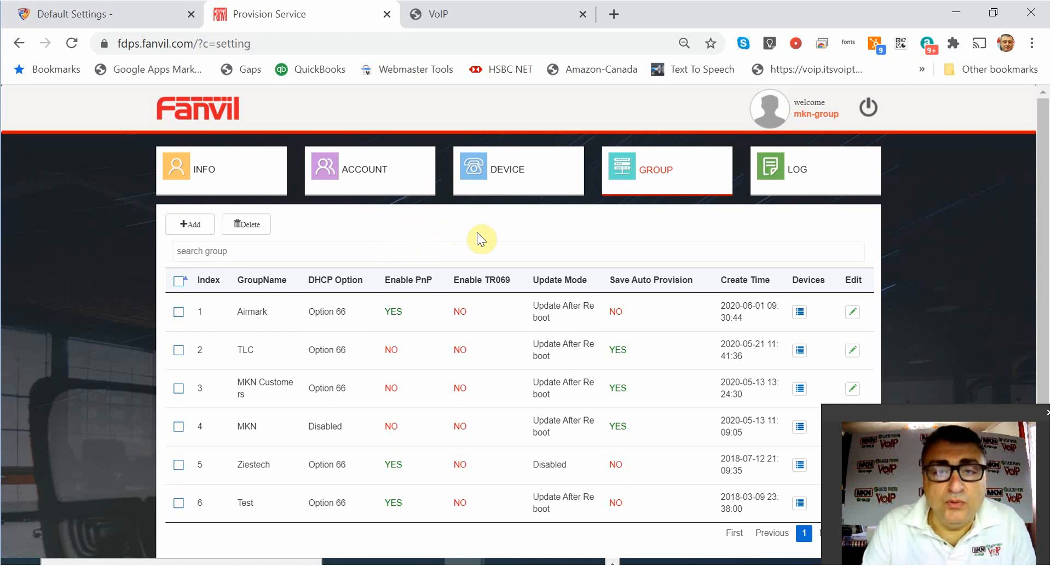
click(186, 224)
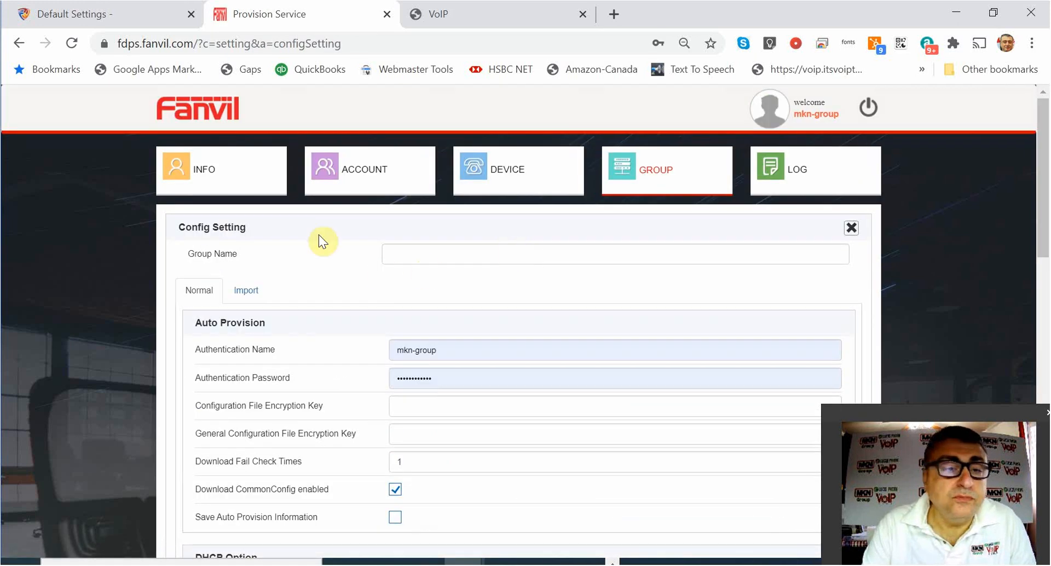
click(422, 248)
text(T)
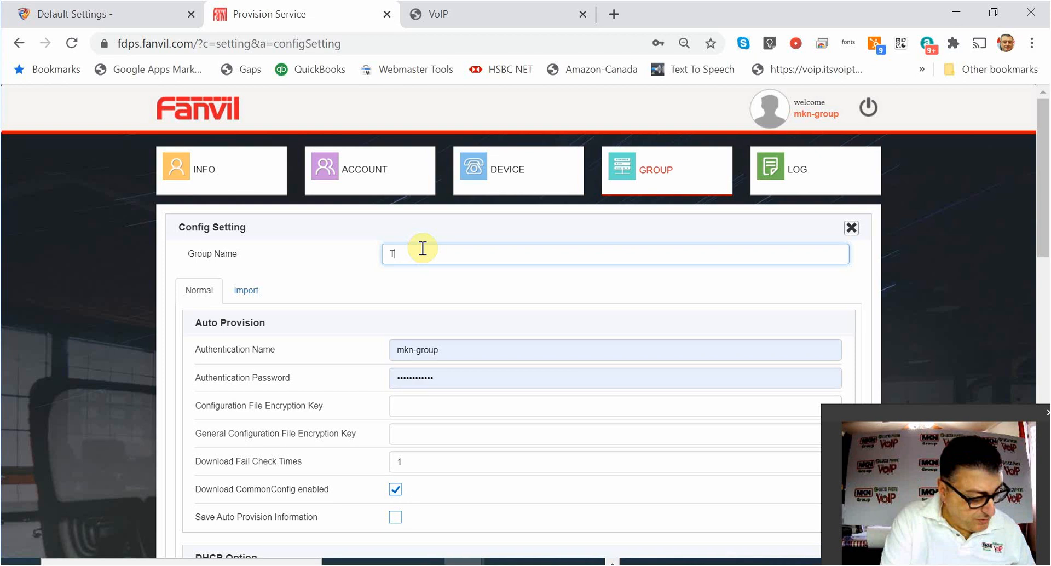
text(rain)
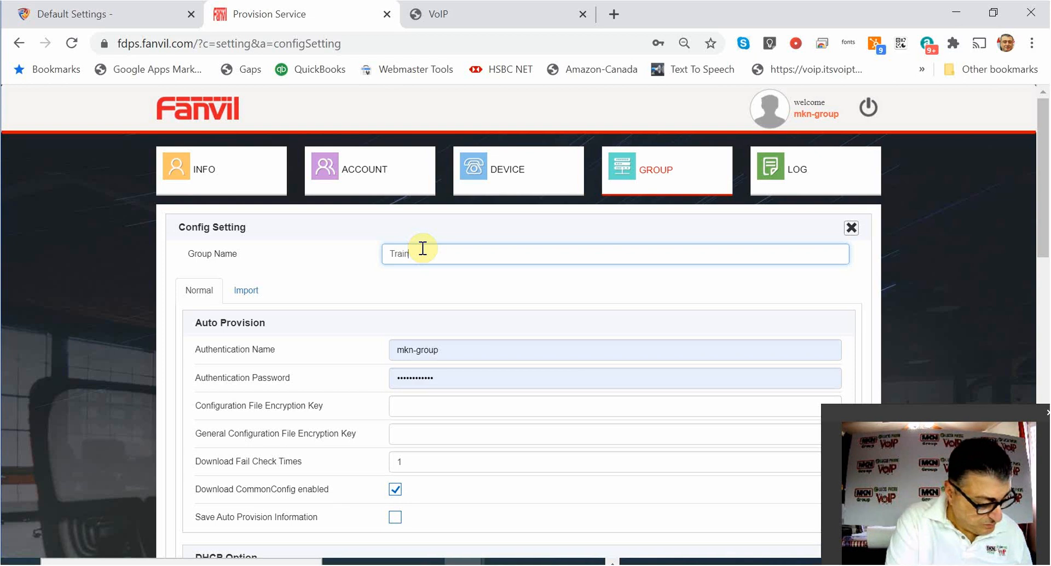
text(ing)
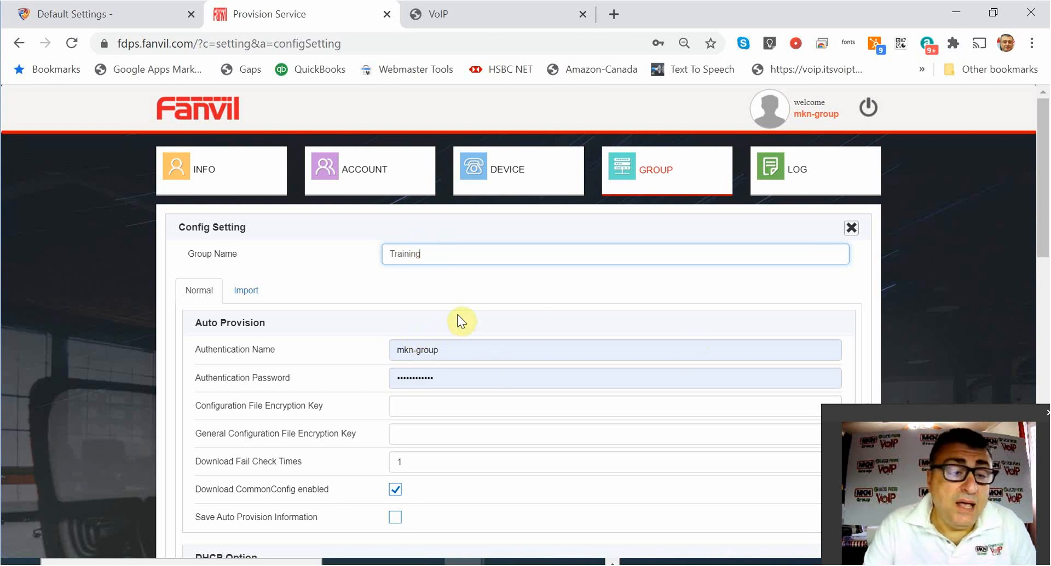
scroll(535, 319, down, 1)
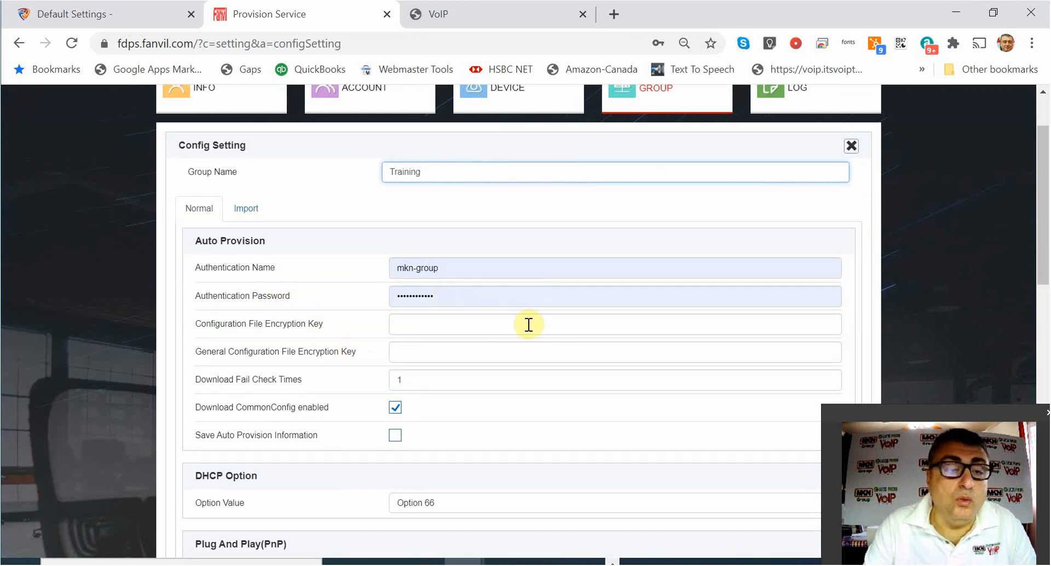
scroll(526, 328, down, 3)
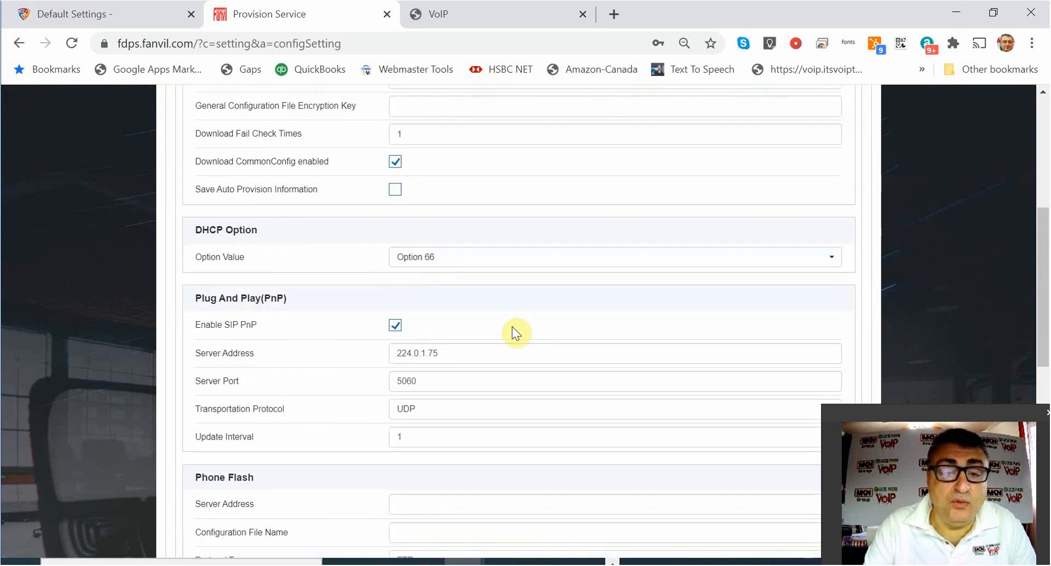
scroll(471, 274, down, 3)
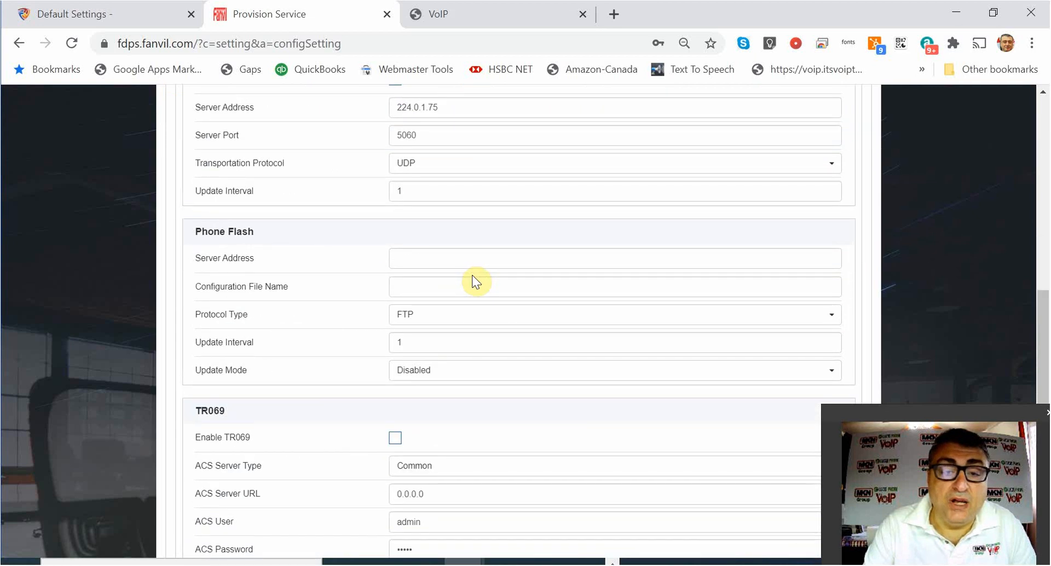
scroll(472, 275, down, 2)
scroll(517, 296, down, 2)
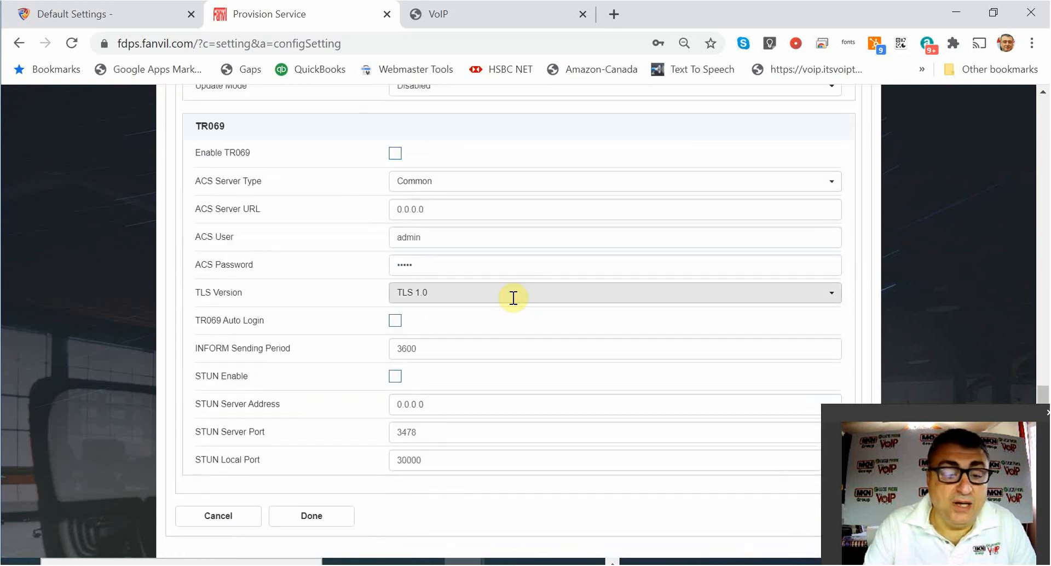
scroll(513, 297, up, 5)
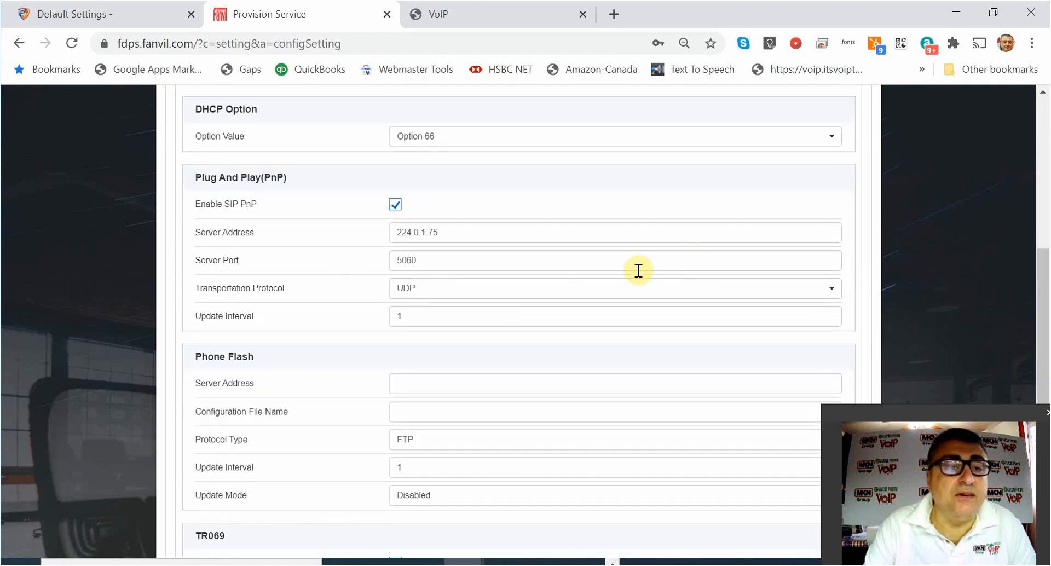
scroll(419, 301, up, 5)
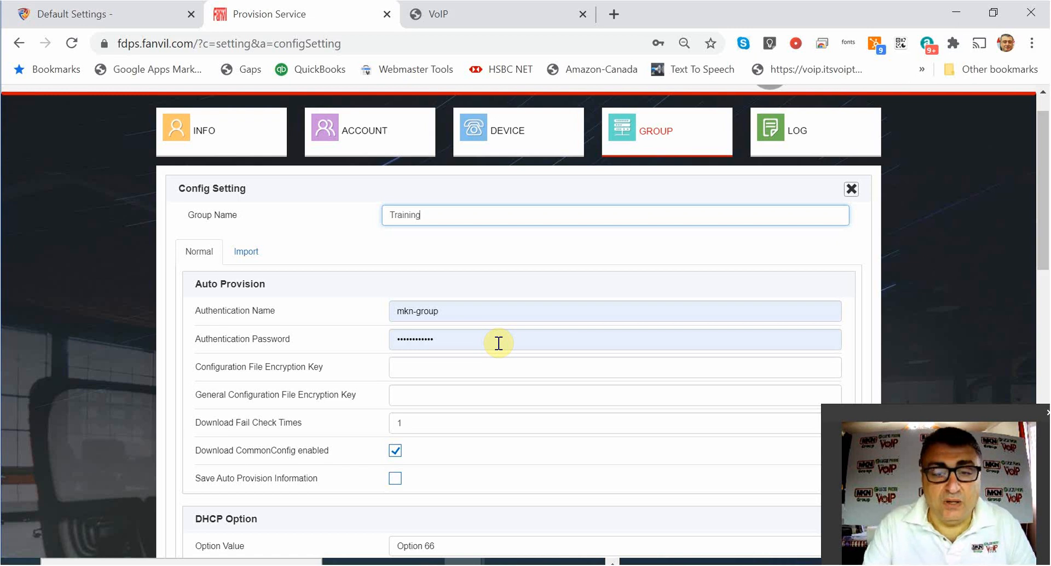
Set the group's authentication name to training and enter a new authentication password.
click(451, 310)
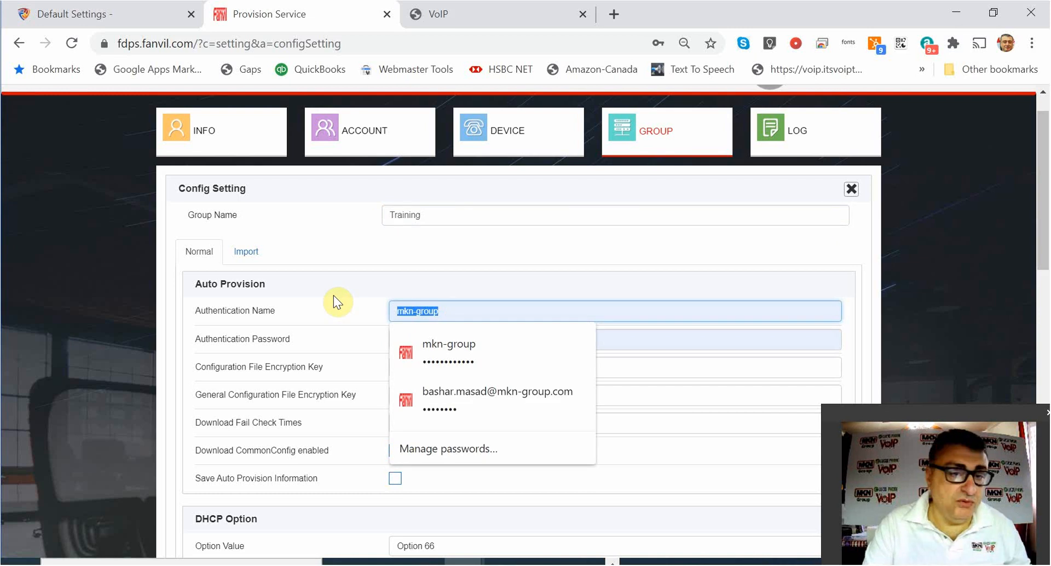
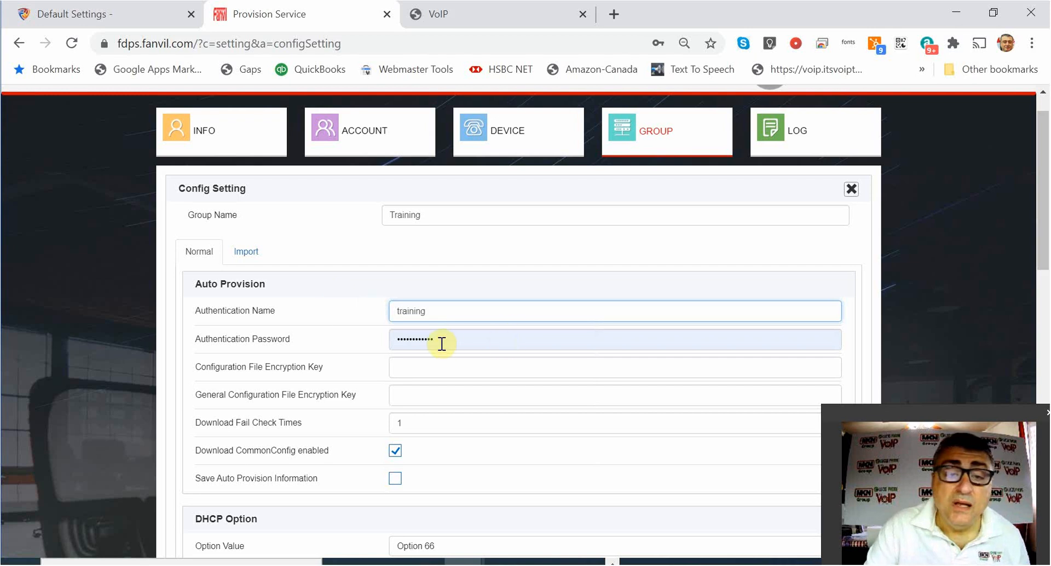
double_click(442, 343)
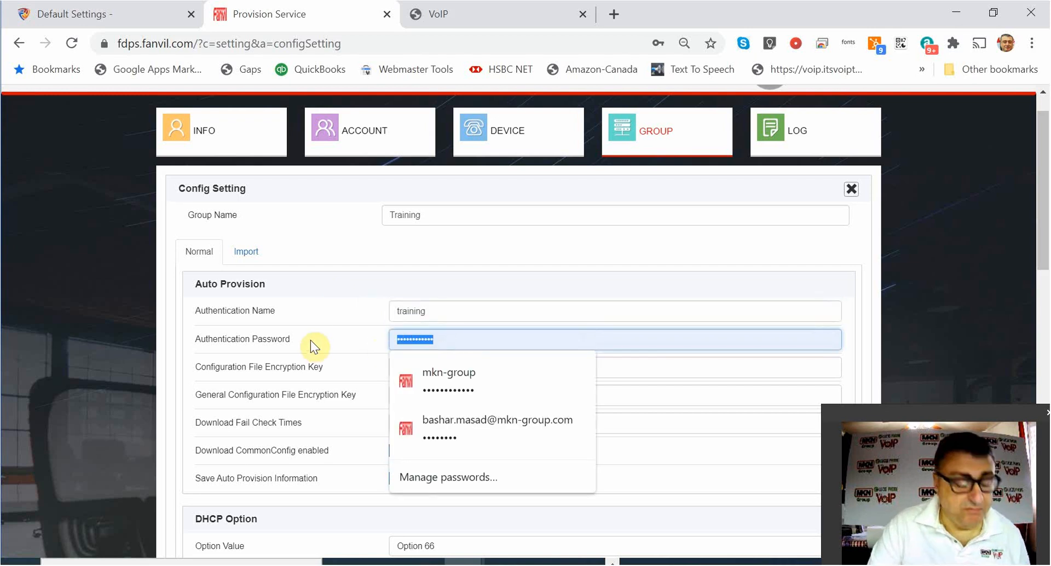
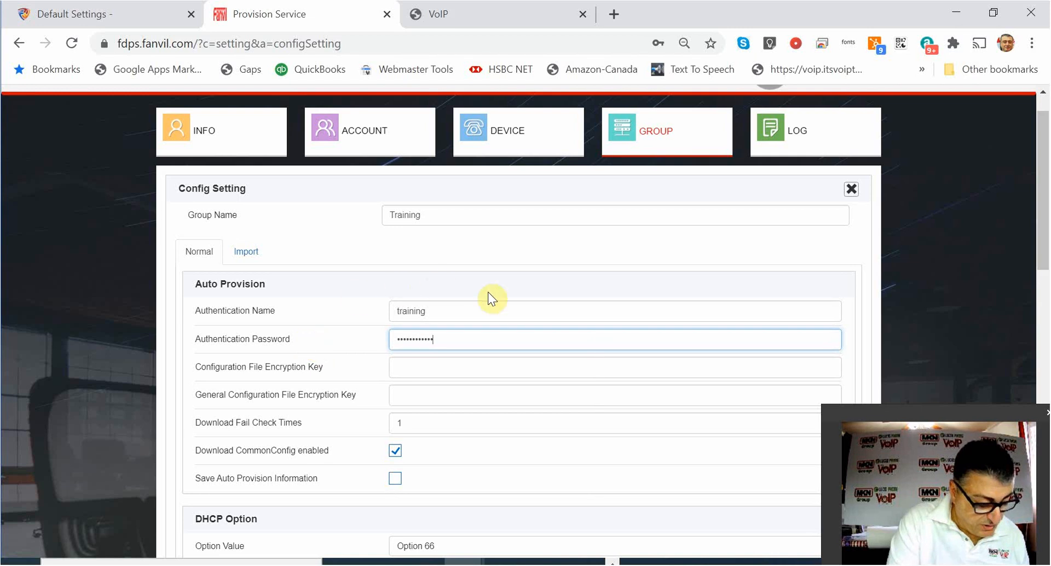
click(679, 257)
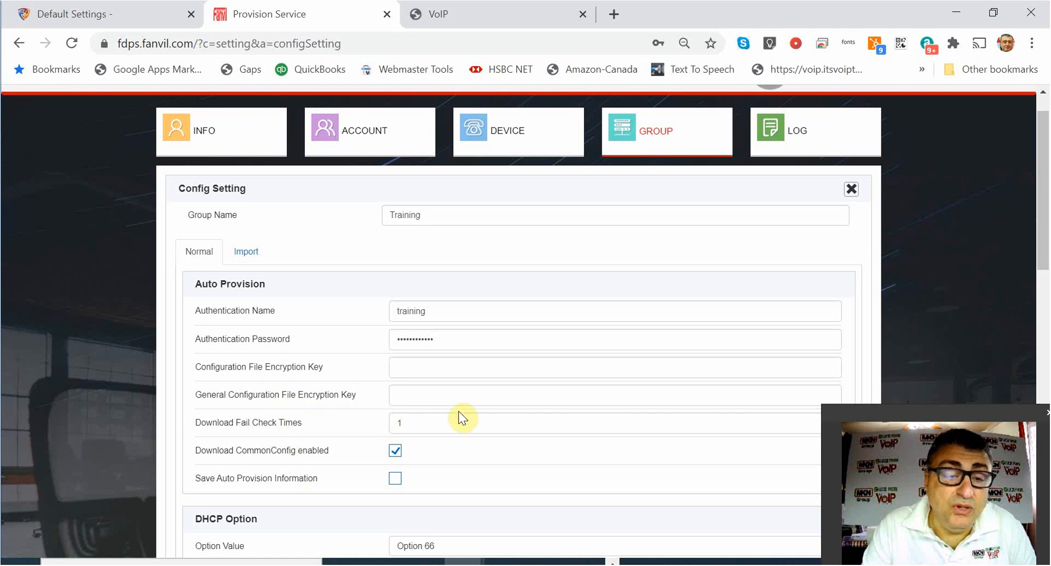
Save the Training group and bring up the registered device list.
scroll(462, 405, down, 1)
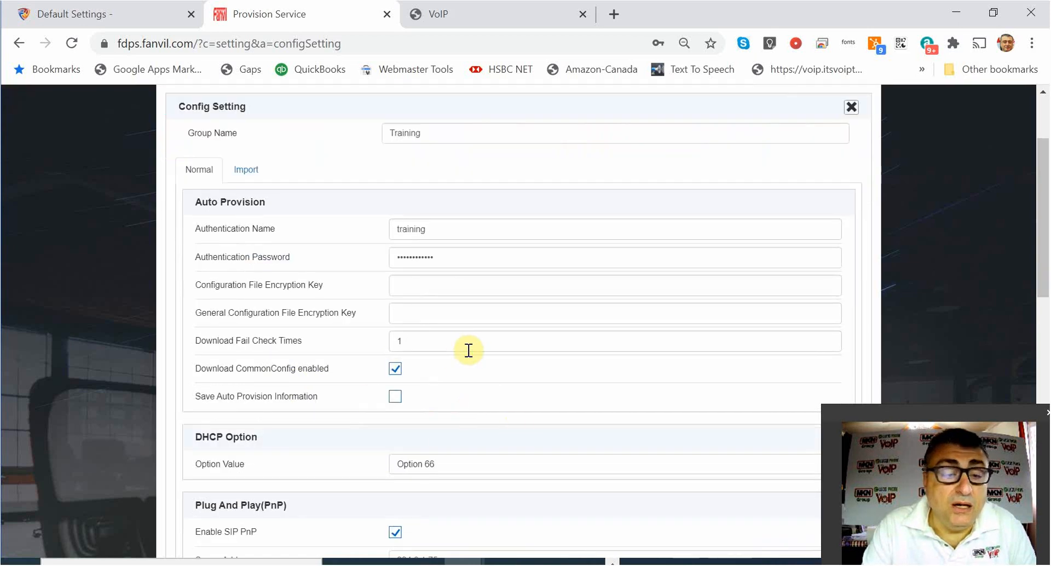
scroll(572, 323, up, 2)
scroll(556, 367, down, 5)
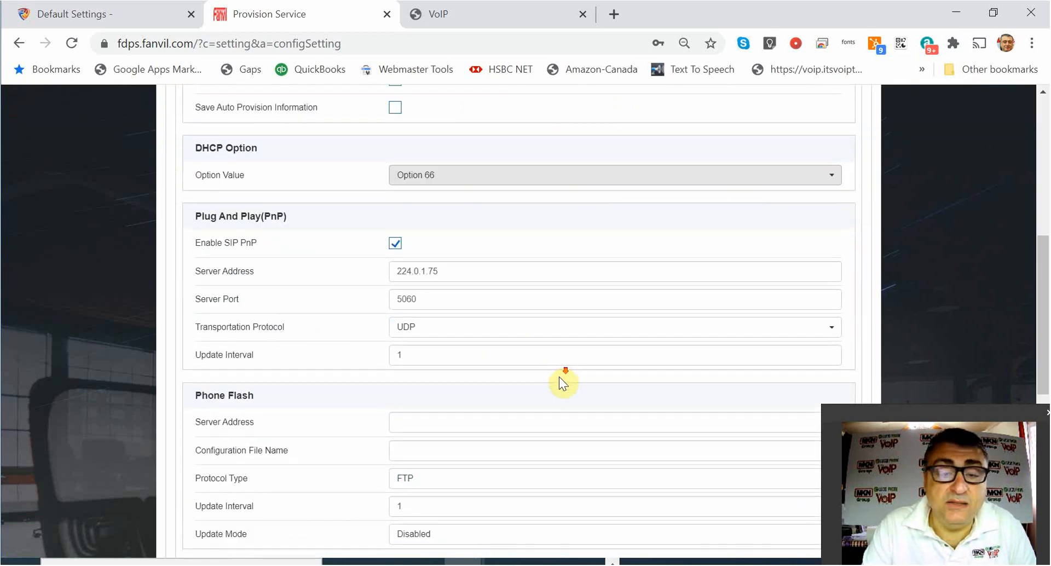
scroll(558, 376, down, 6)
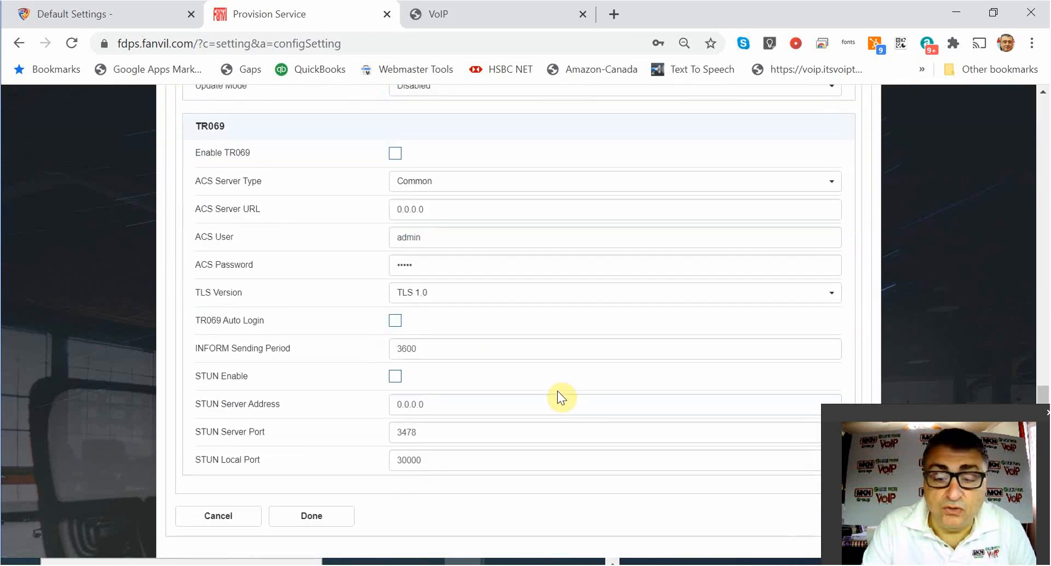
click(324, 524)
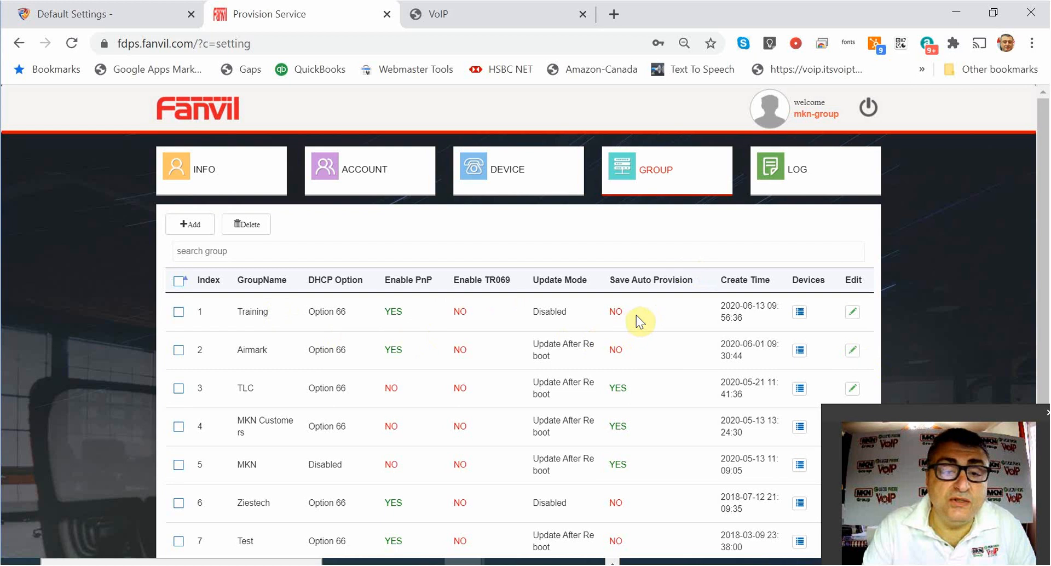
click(514, 175)
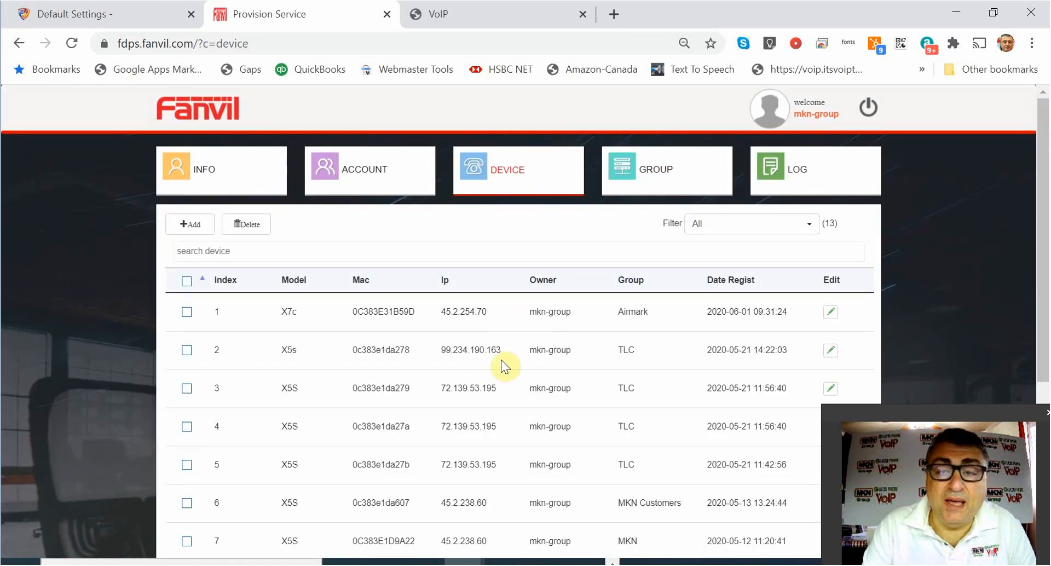
Look over the 13 registered devices, then return to the X4 phone's Information page.
scroll(575, 313, down, 1)
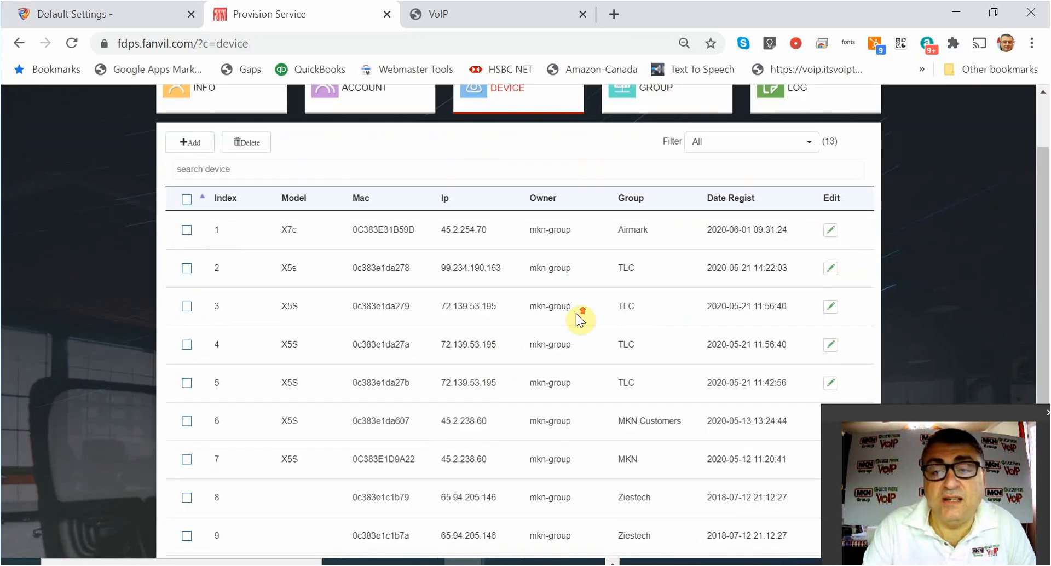
scroll(576, 313, up, 1)
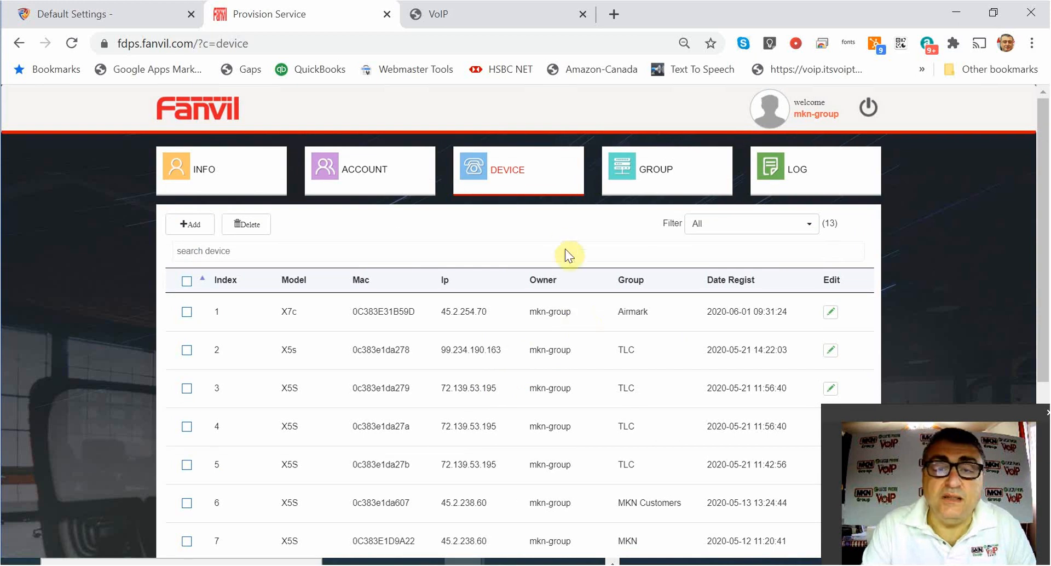
click(463, 15)
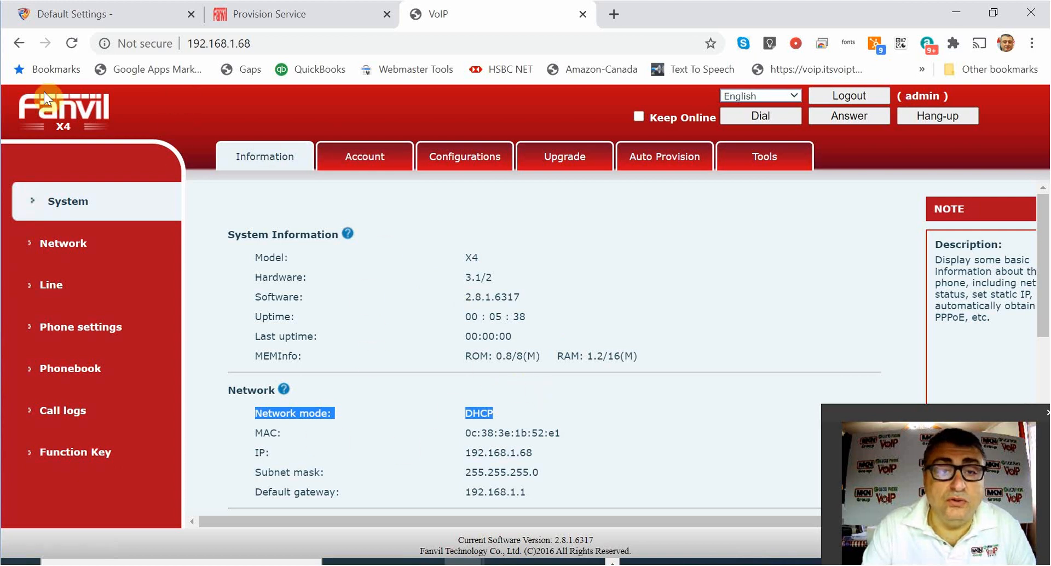
Select the X4's MAC address 0c:38:3e:1b:52:e1 and go back to the FDPS device list.
scroll(300, 254, down, 2)
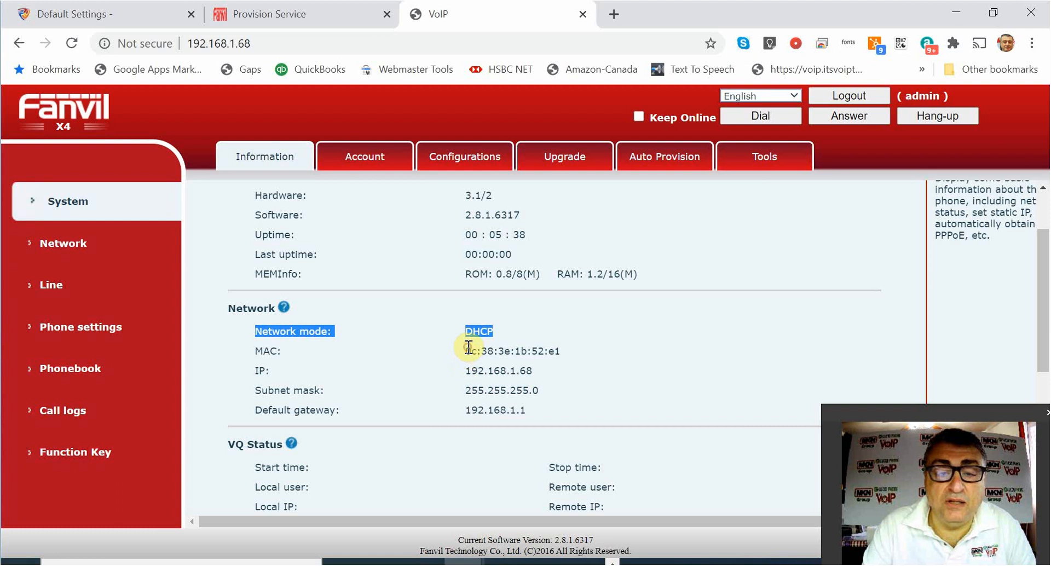
drag(464, 351, 591, 361)
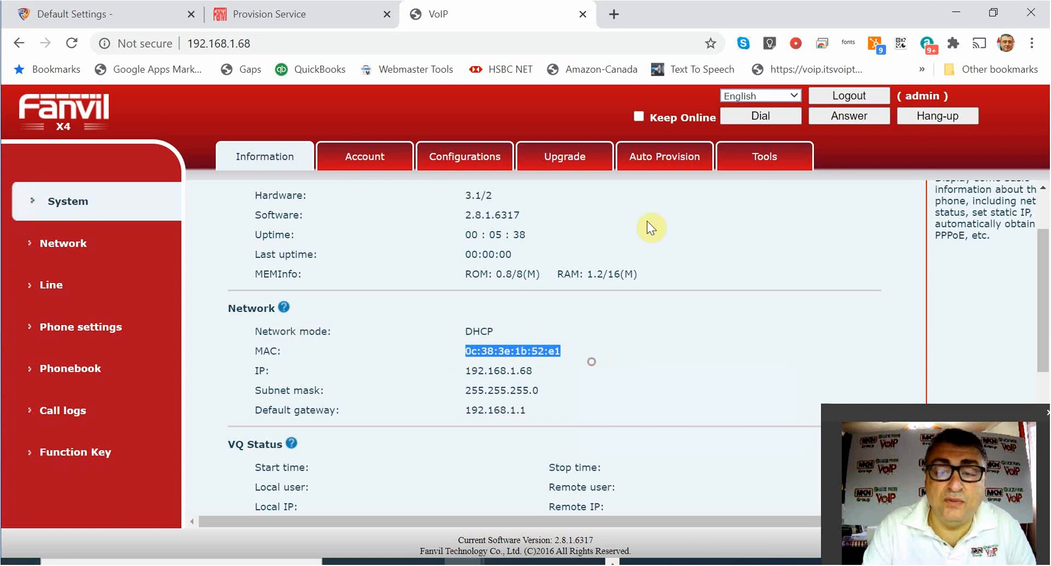
click(264, 15)
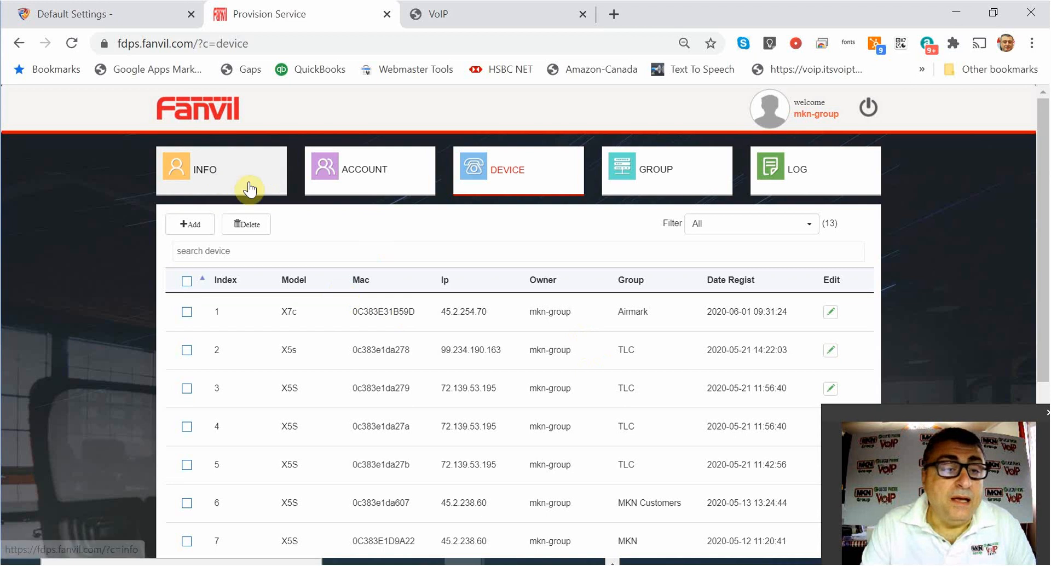
Start a single-device entry in FDPS with model X4.
click(190, 223)
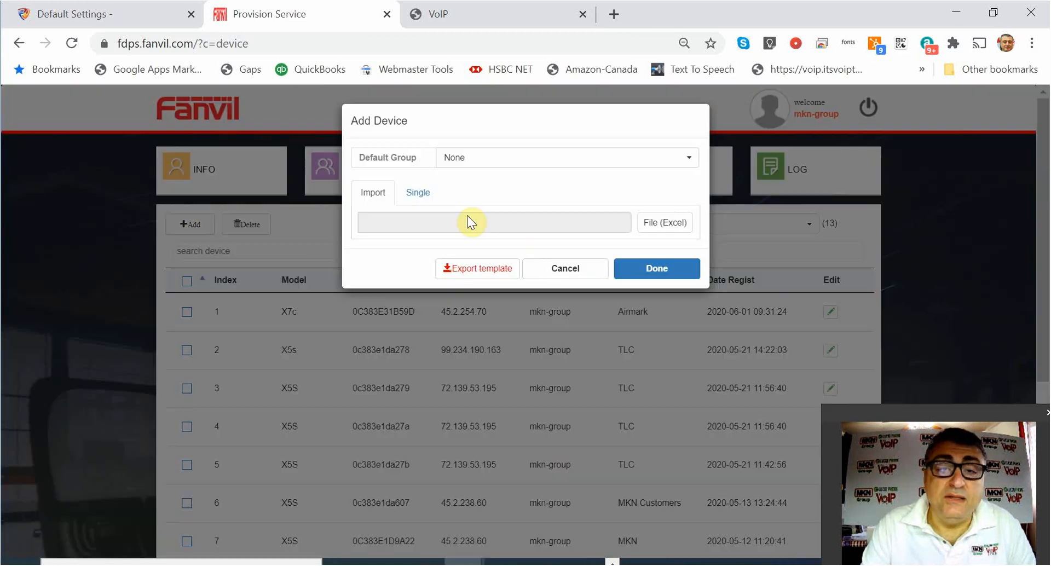
click(424, 196)
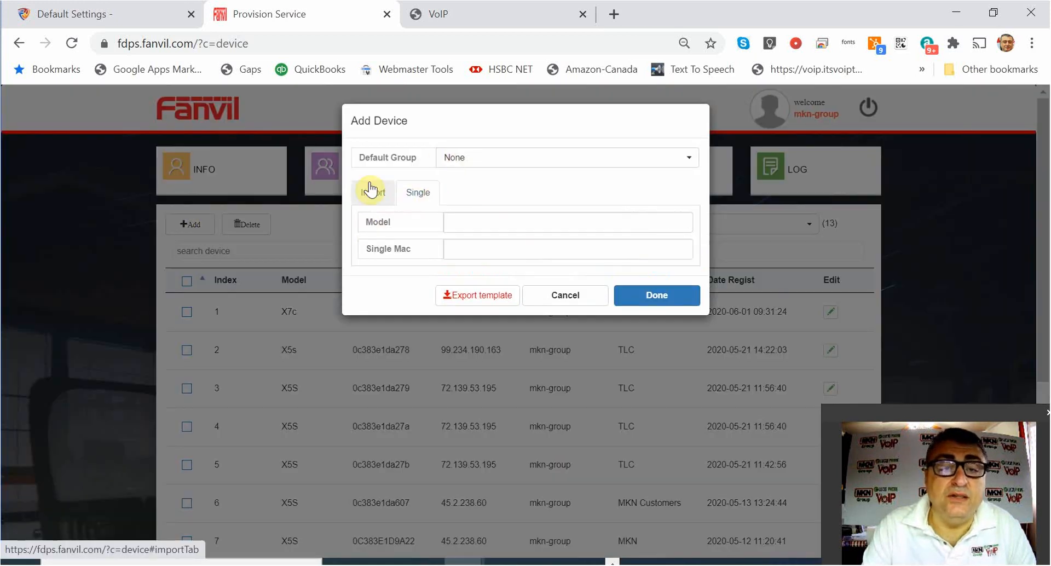
right_click(468, 219)
click(453, 222)
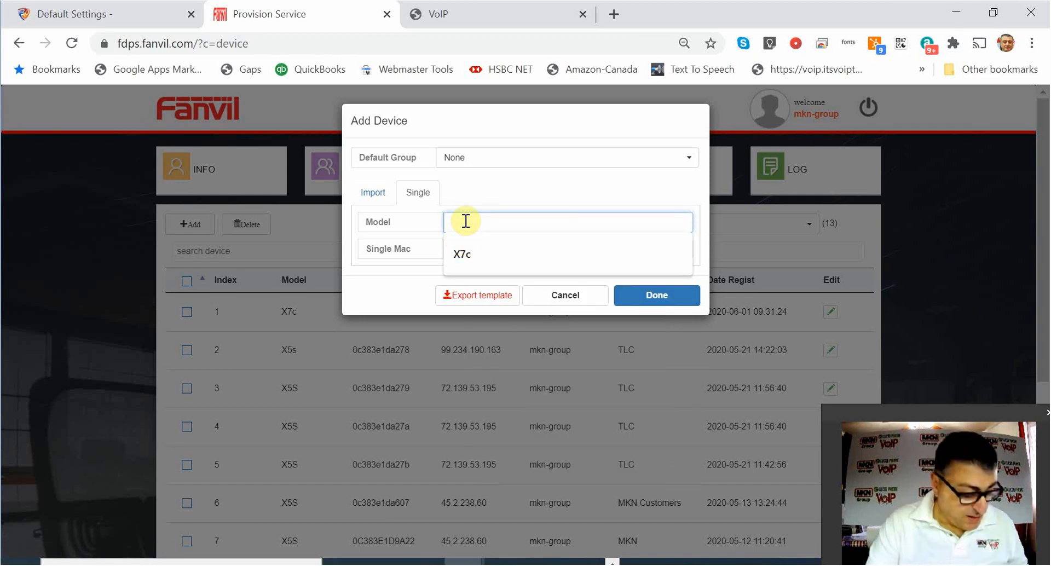
text(X4)
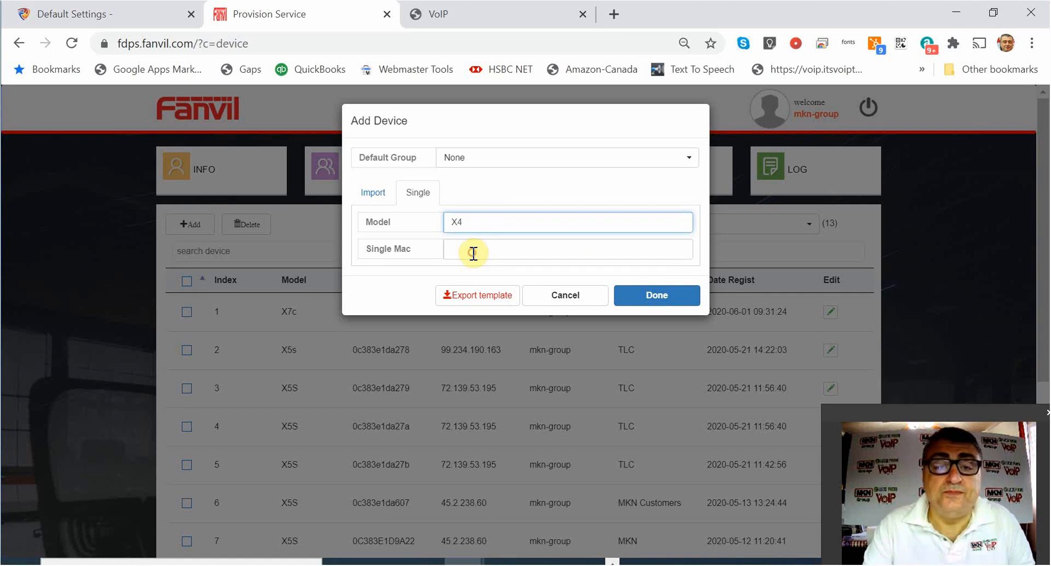
Paste the copied MAC into Single Mac and strip out its colons.
click(472, 252)
right_click(471, 253)
click(521, 372)
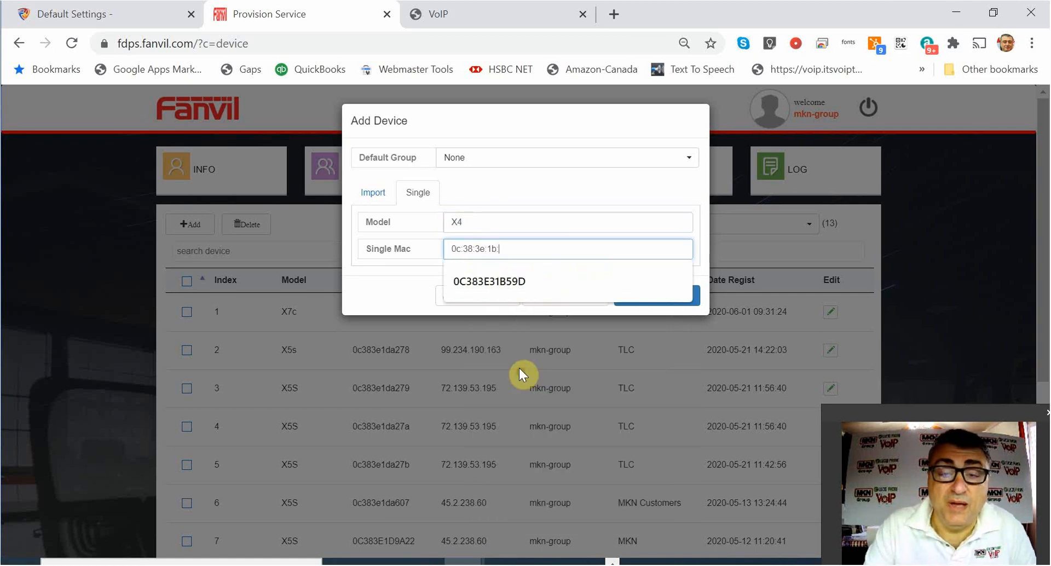
click(486, 249)
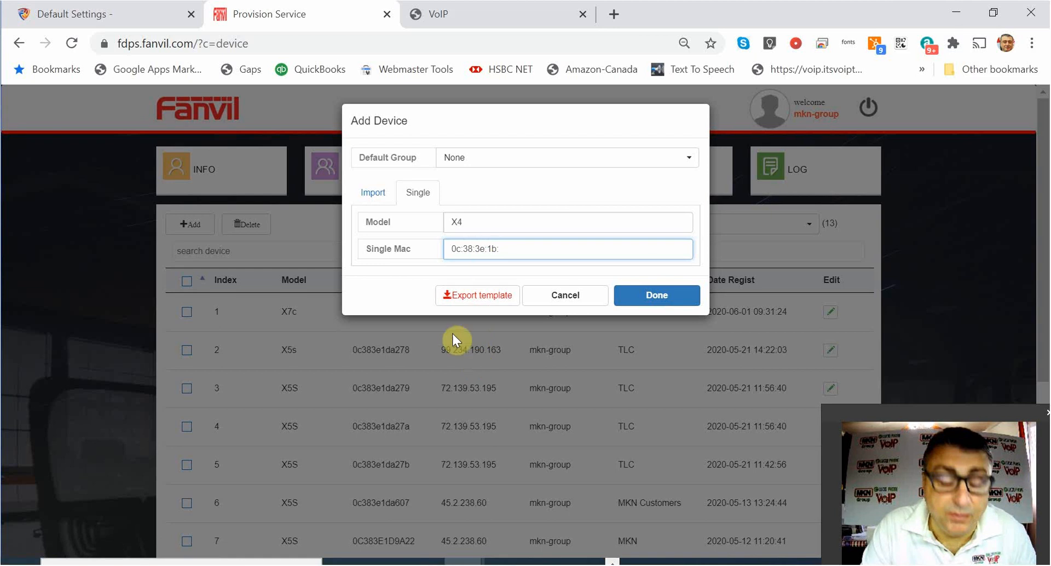
click(476, 249)
key(BackSpace)
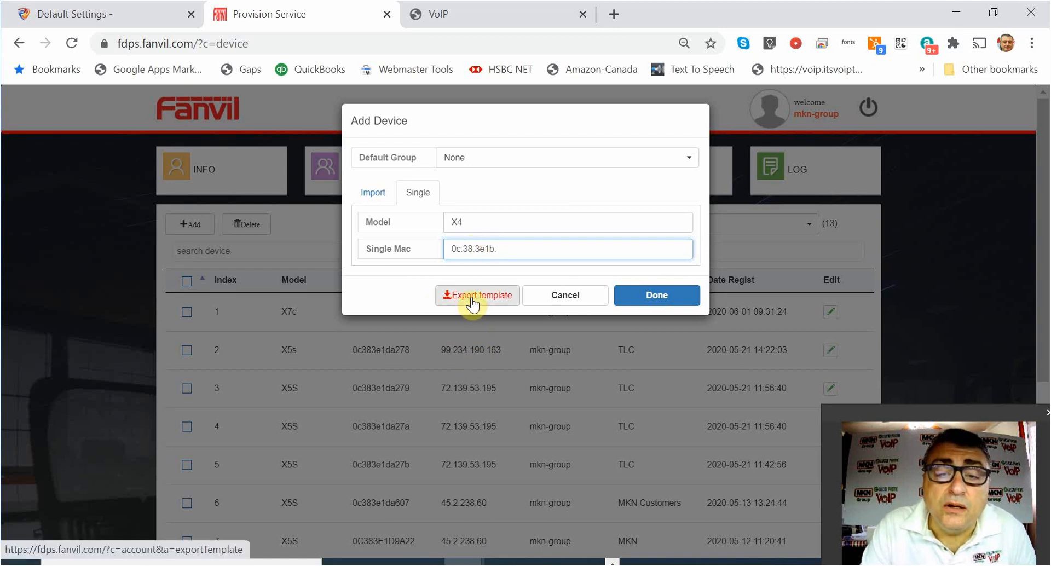
key(Left)
key(Left)
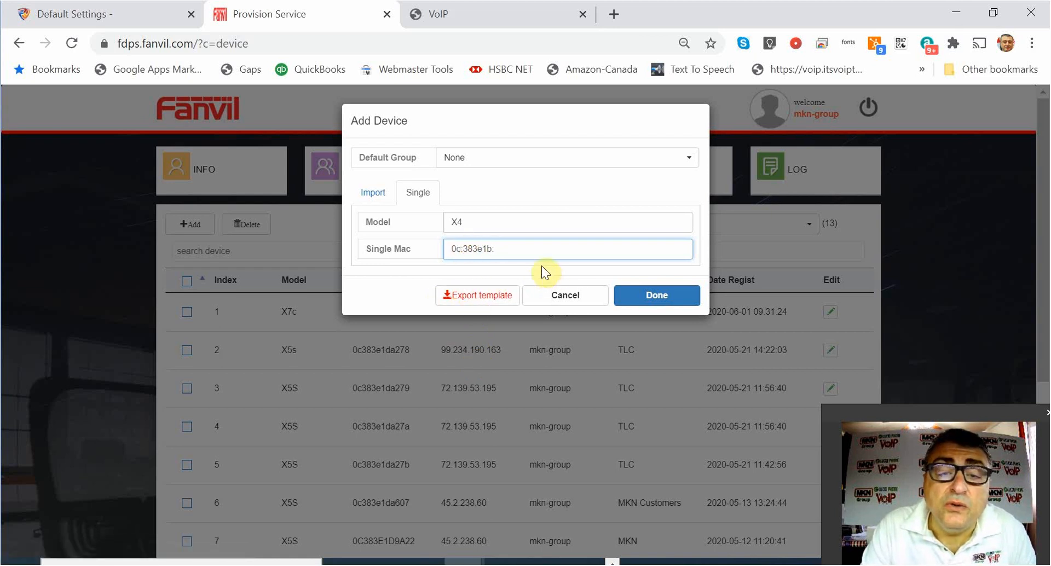
key(BackSpace)
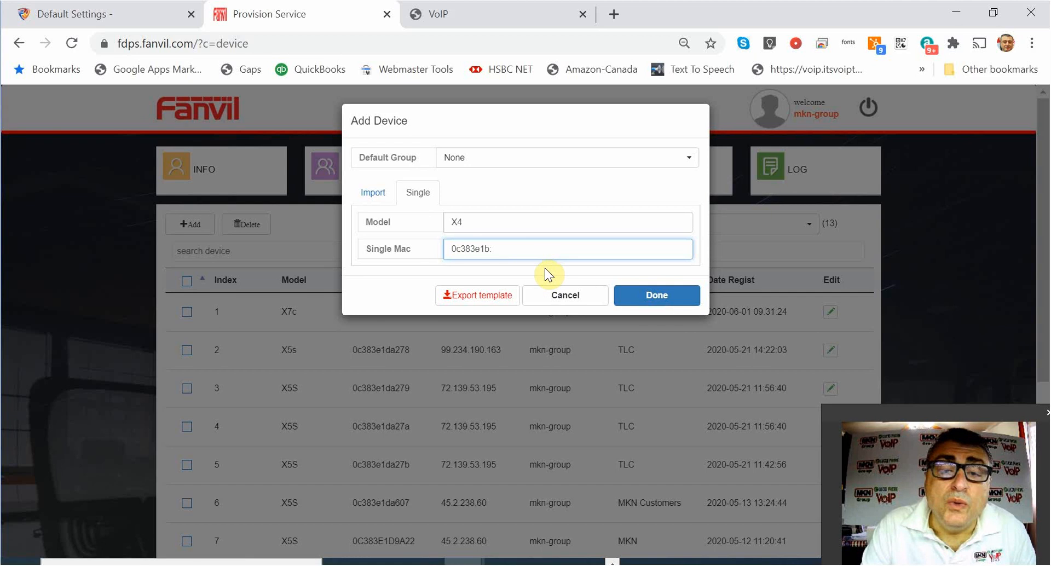
key(End)
key(BackSpace)
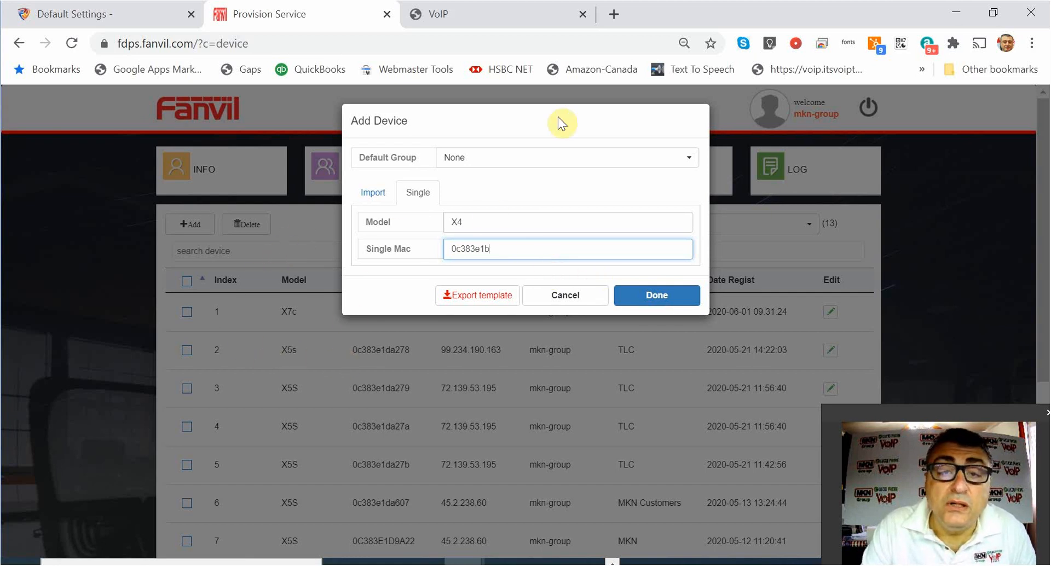
Try saving the X4 with partial MAC 0c383e1b, which is rejected as invalid format.
drag(554, 120, 562, 230)
drag(549, 117, 593, 132)
drag(508, 105, 549, 112)
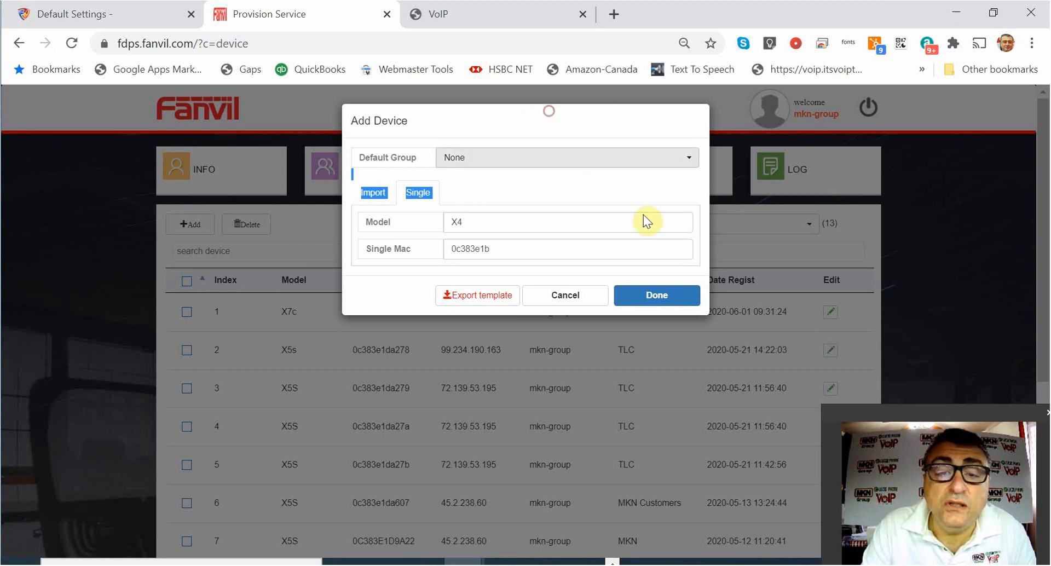
click(660, 296)
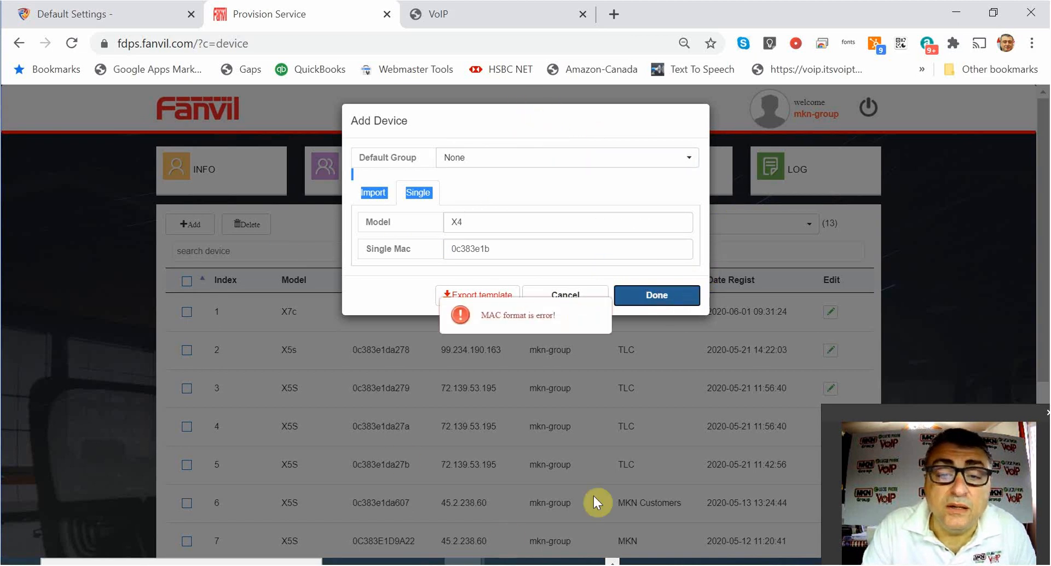
Copy the MAC's last octets 52:e1 from the phone's web page.
click(469, 14)
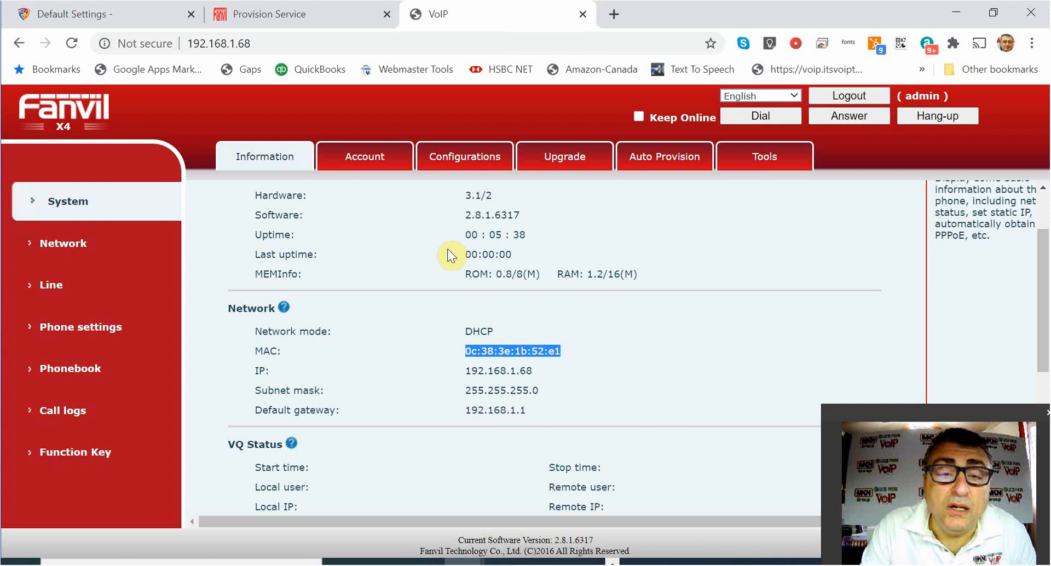
click(622, 369)
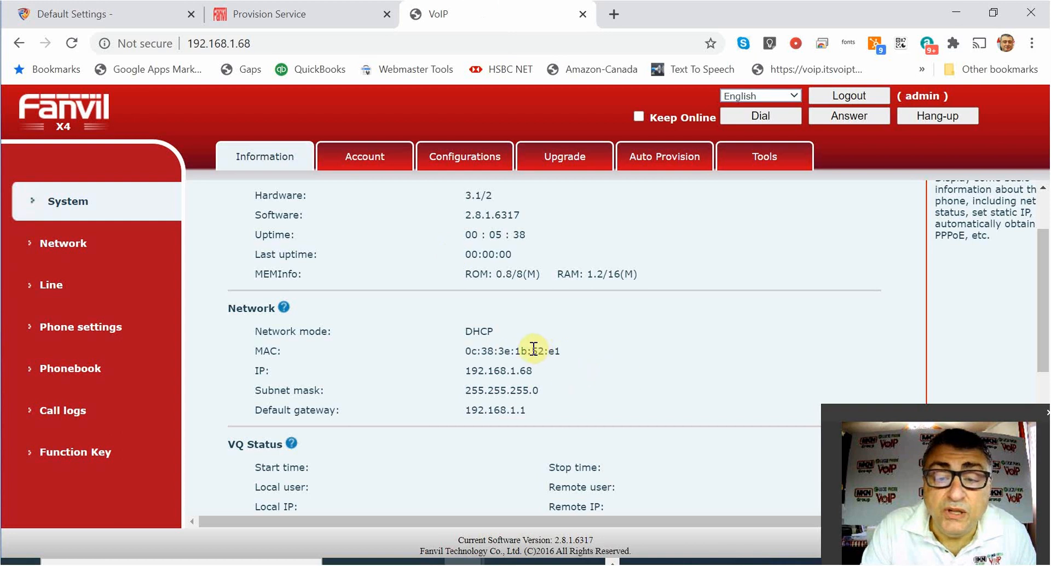
drag(531, 350, 576, 348)
key(ctrl+c)
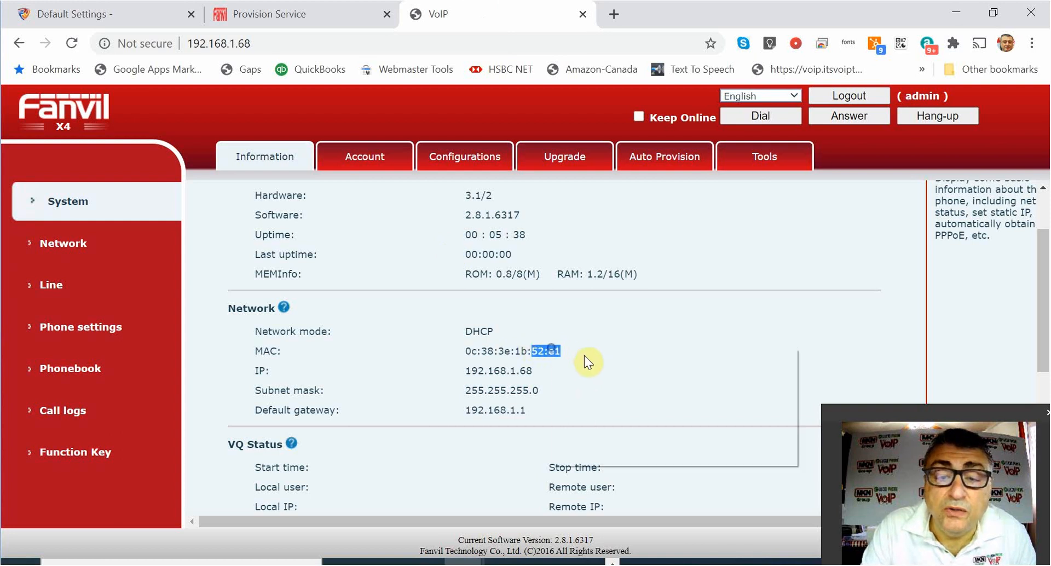
click(356, 14)
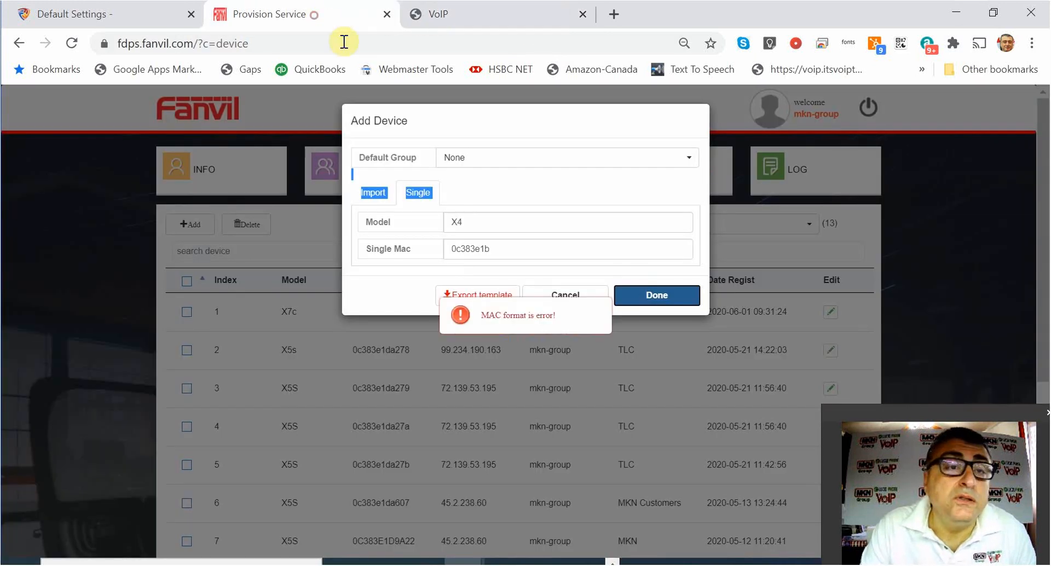
Complete the MAC as 0c383e1b52e1 and save the X4 device.
click(528, 249)
right_click(536, 254)
click(581, 307)
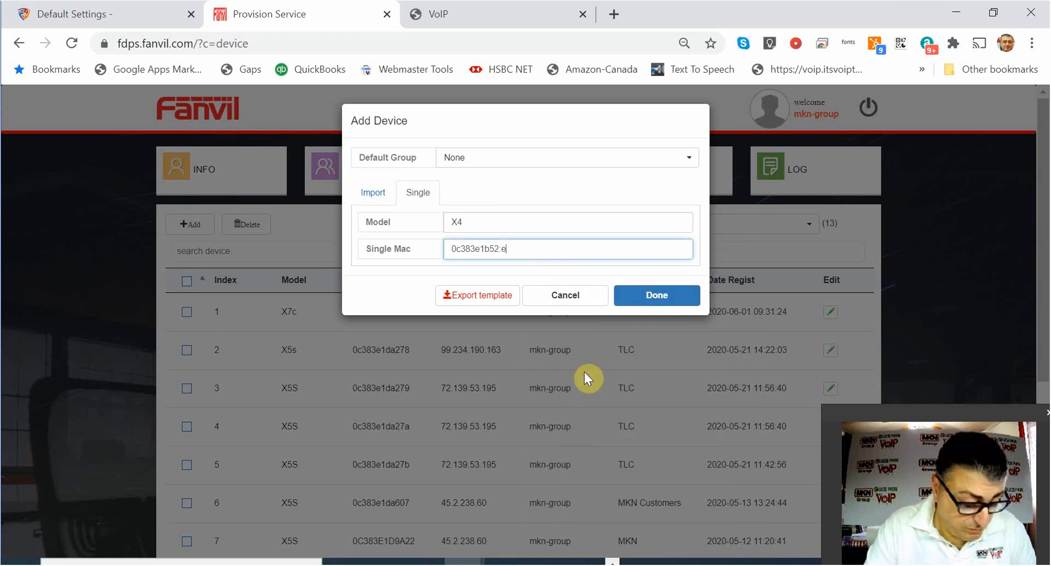
key(BackSpace)
key(BackSpace)
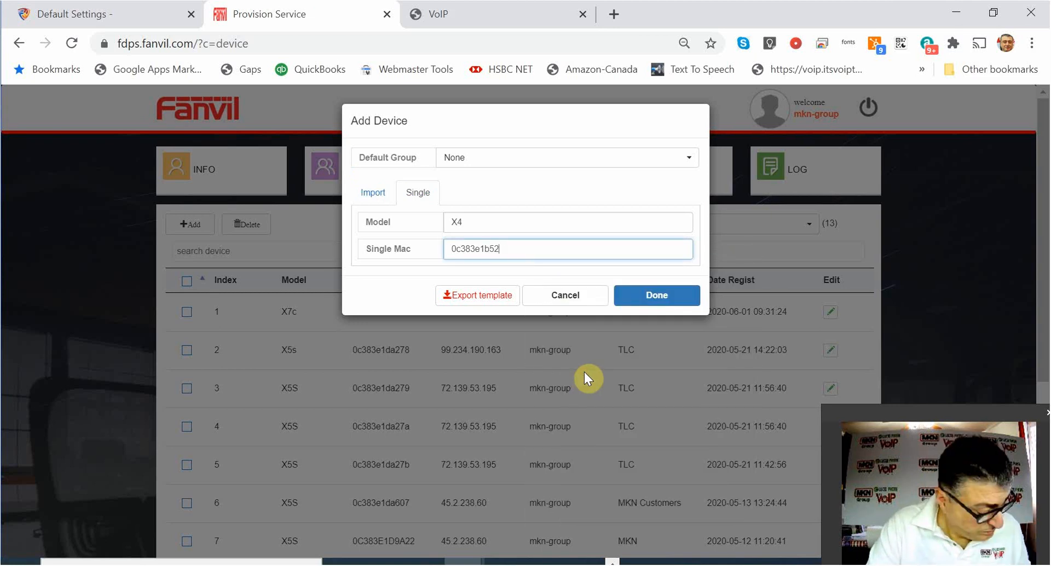
text(e1)
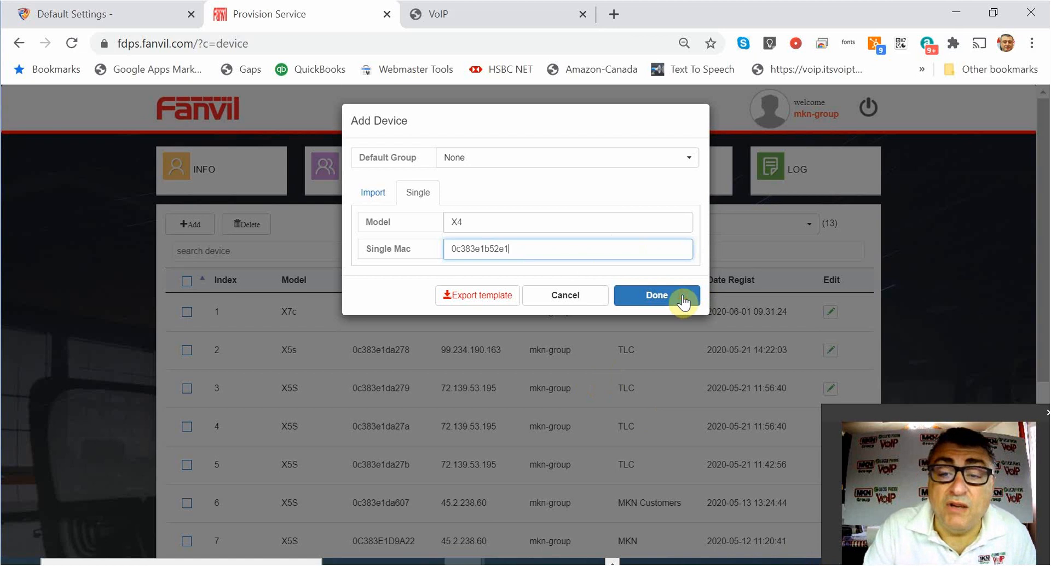
click(682, 298)
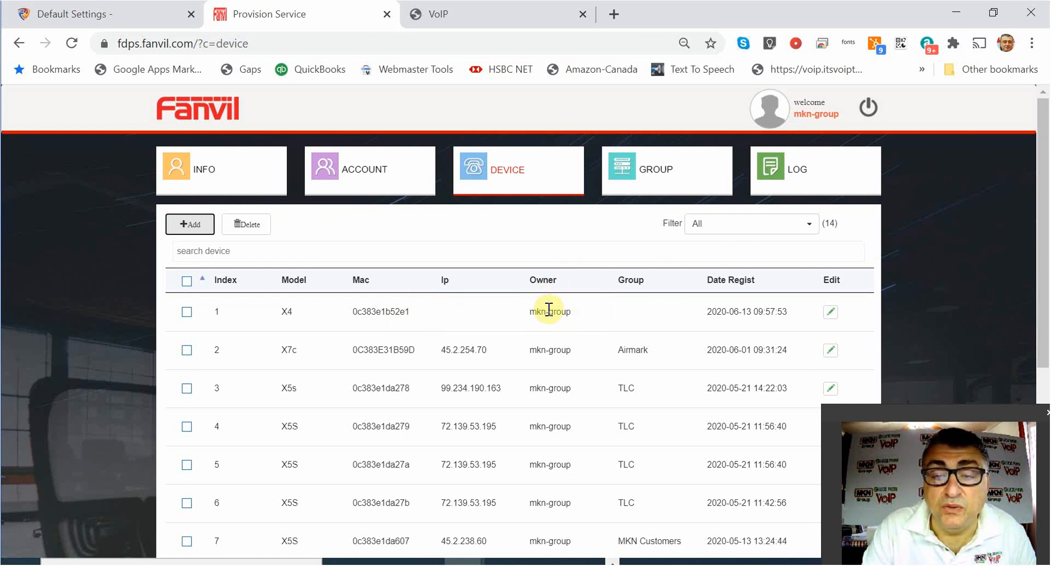
Move the X4 device (MAC 0c383e1b52e1) into the Training group.
click(830, 312)
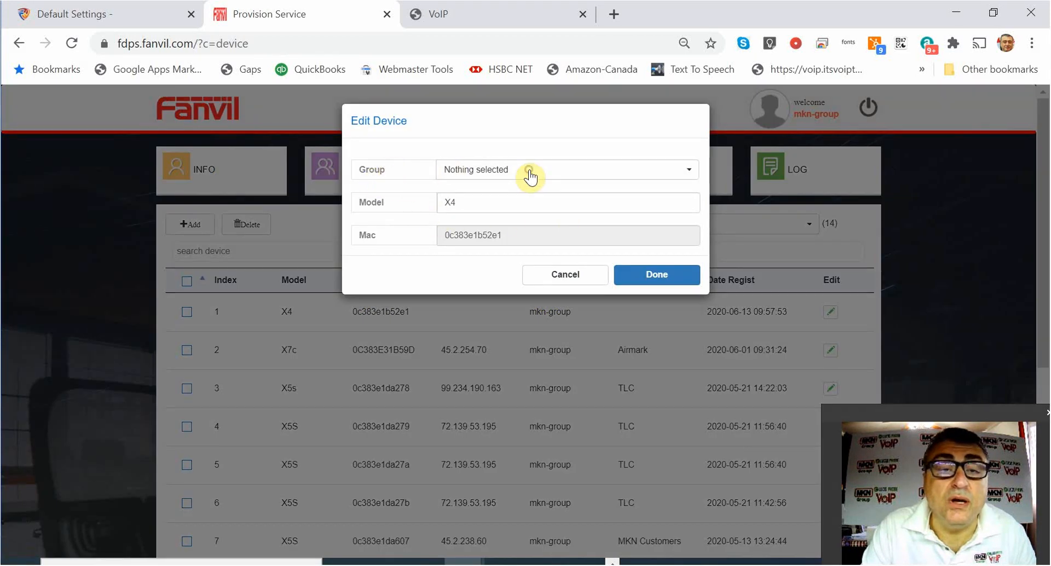
click(529, 174)
click(469, 210)
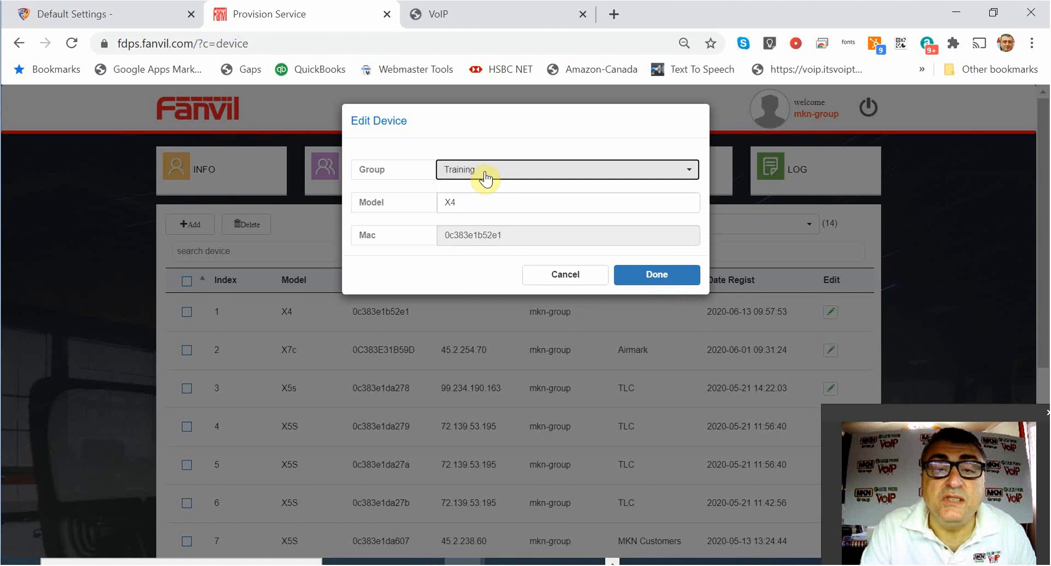
click(657, 278)
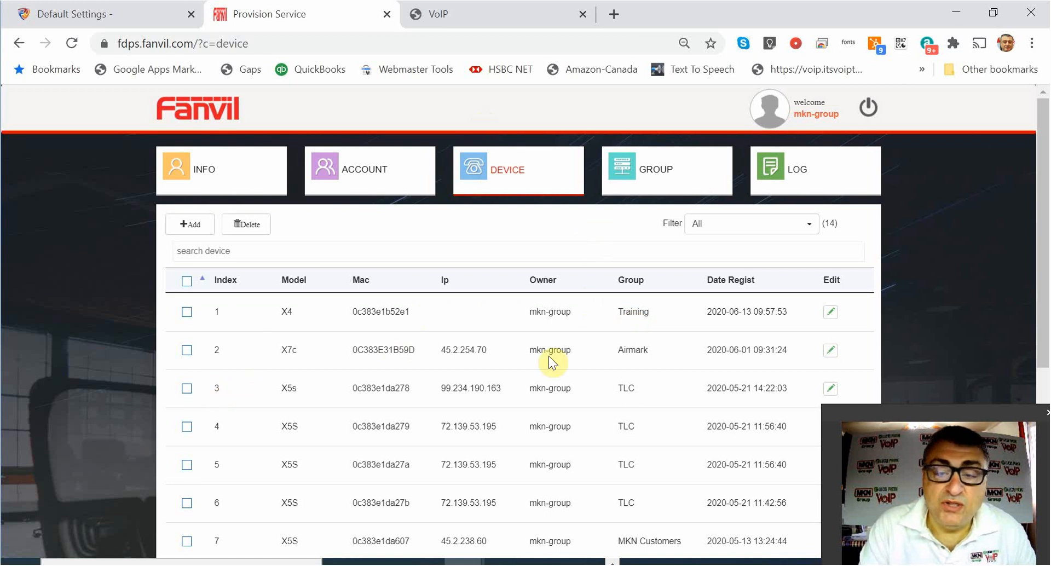
click(830, 350)
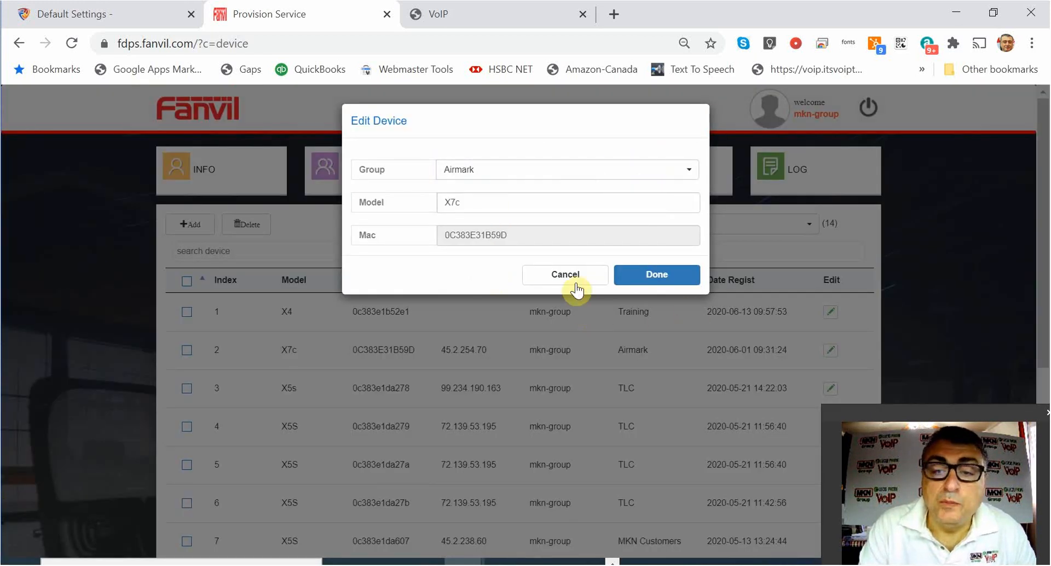
click(567, 274)
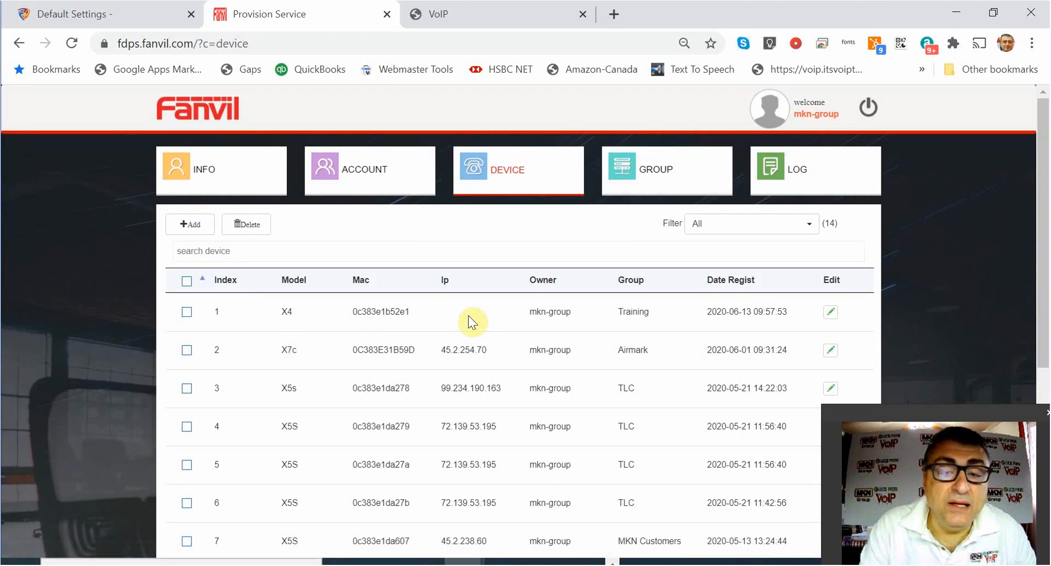
click(816, 319)
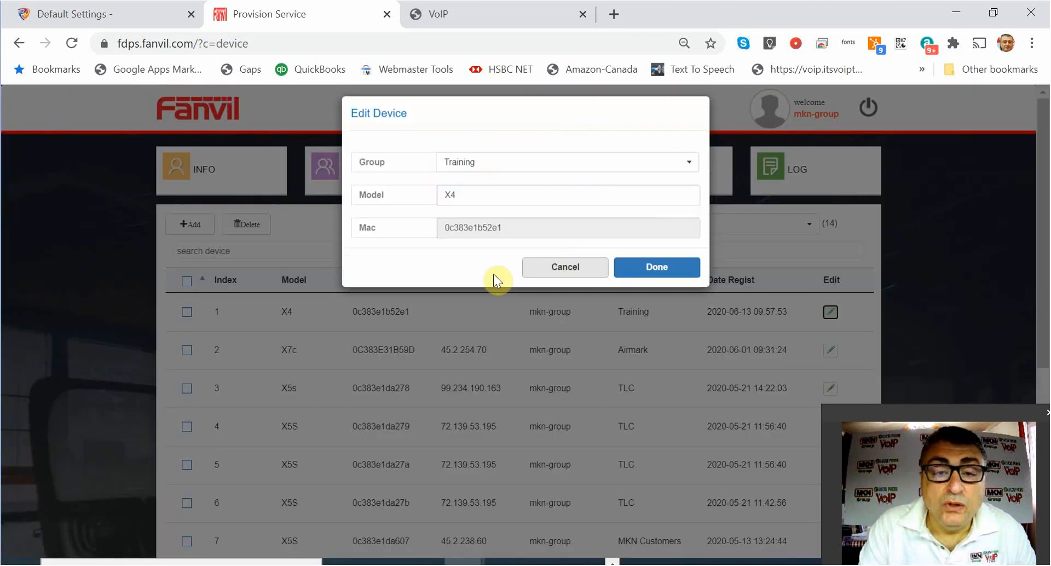
click(542, 280)
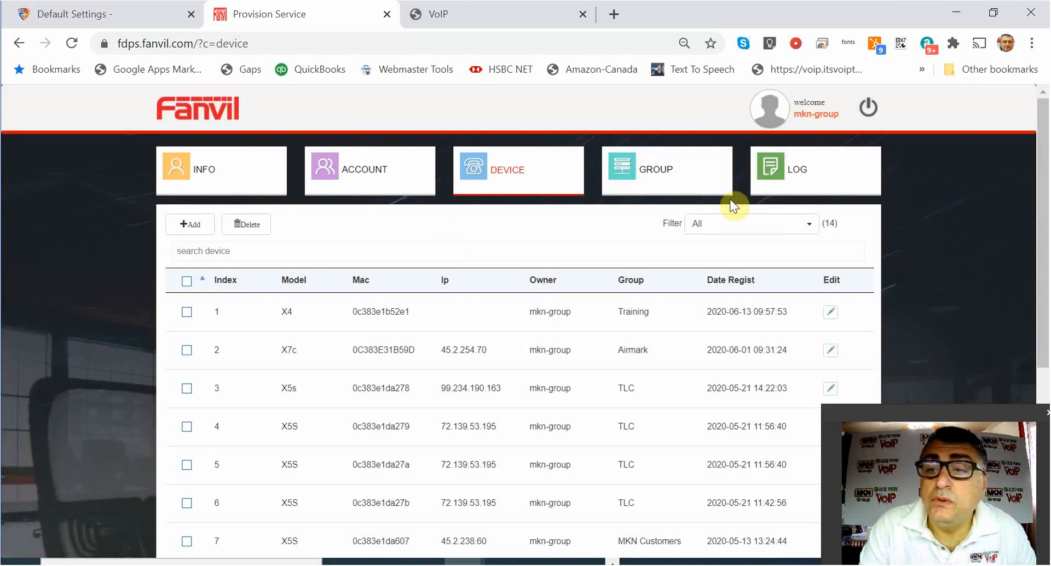
click(500, 176)
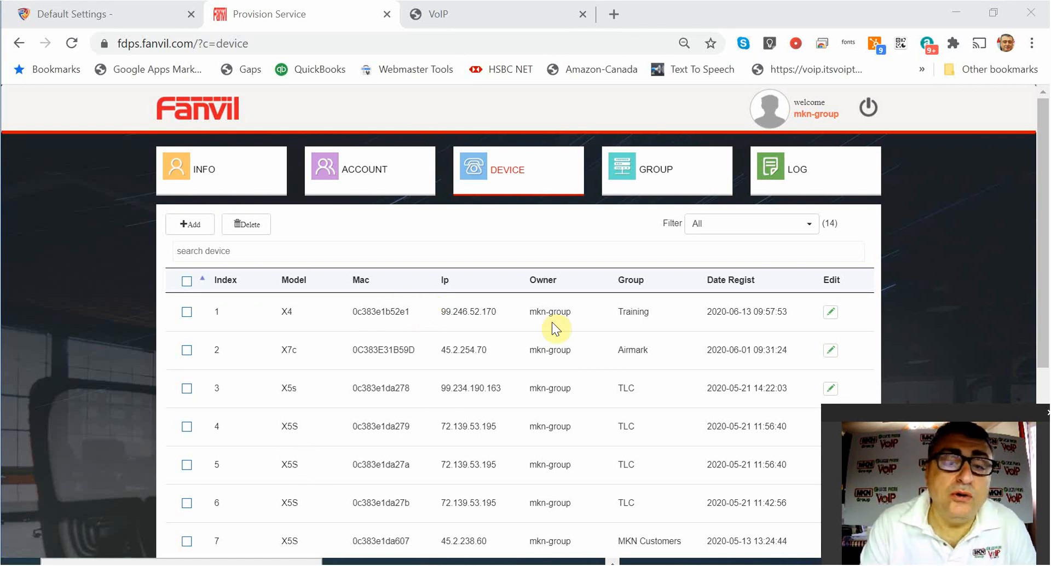
Confirm the X4 reports IP 99.246.52.170 and switch to FusionPBX Default Settings.
click(127, 13)
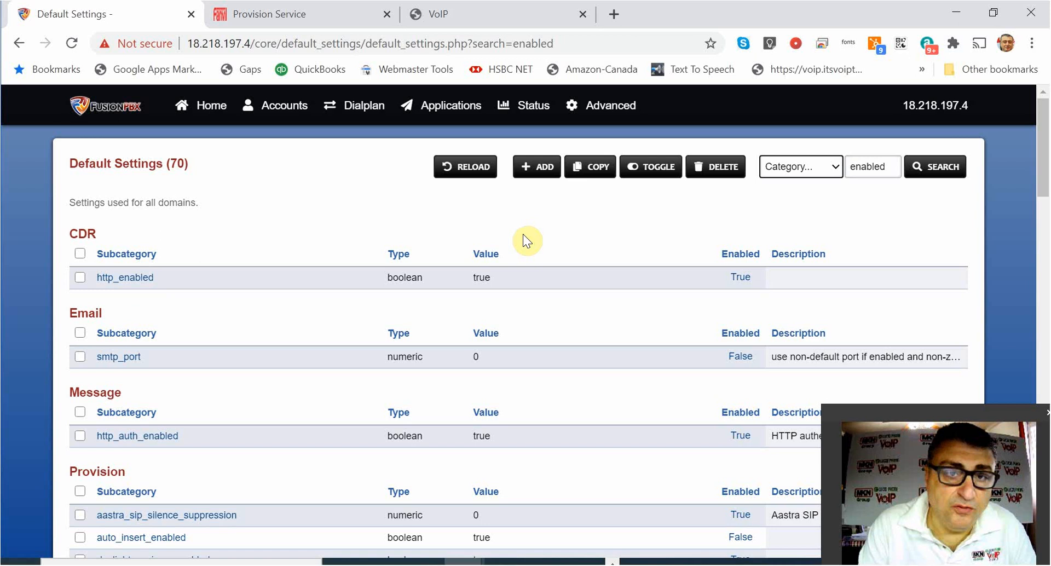
Go to Advanced > Default Settings, which redirects to the FusionPBX login page.
click(600, 110)
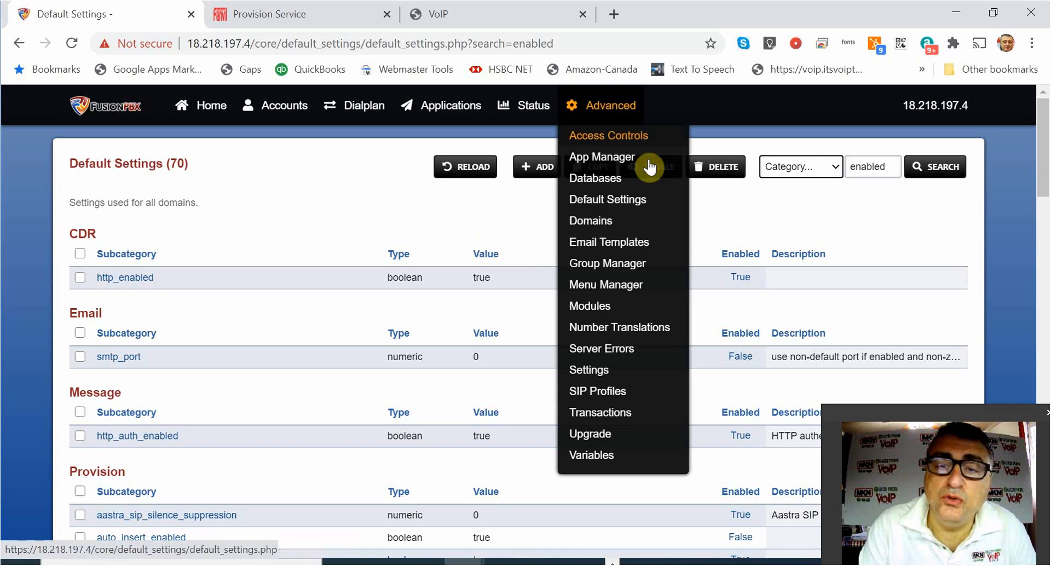
click(592, 201)
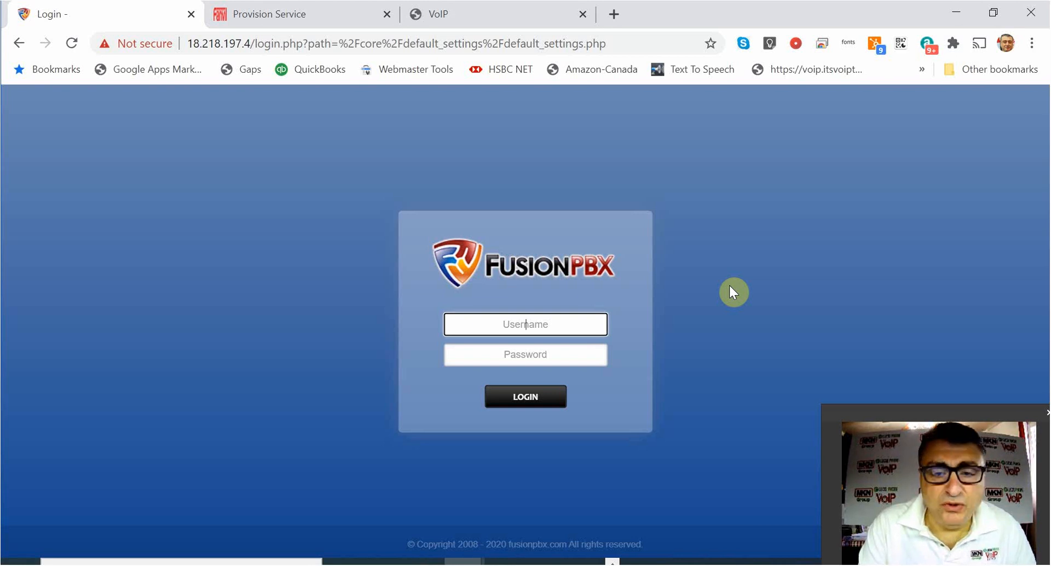
Log back in to FusionPBX as admin with the account password.
text(admi)
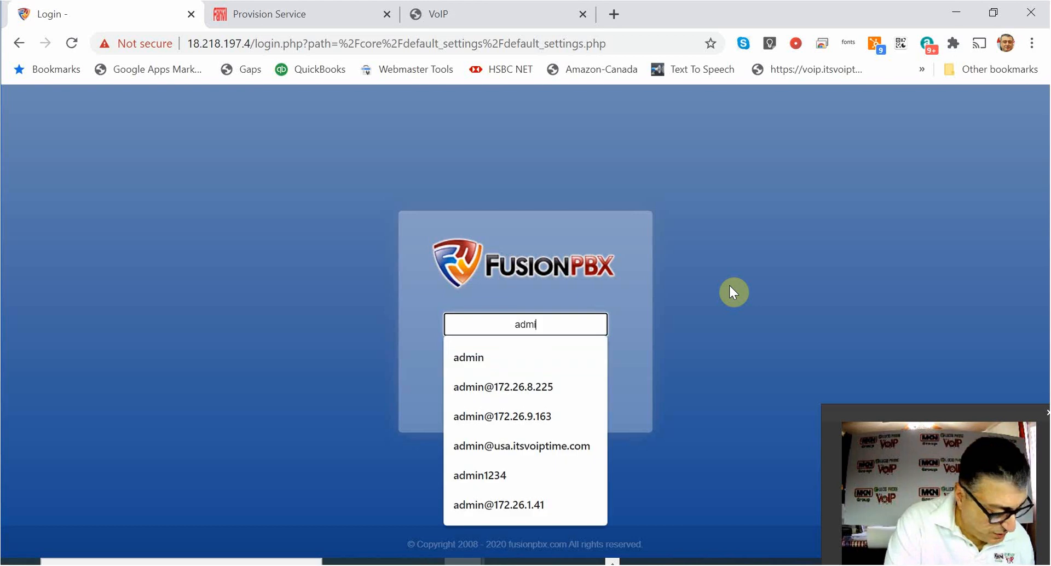
text(n)
key(Tab)
text(••)
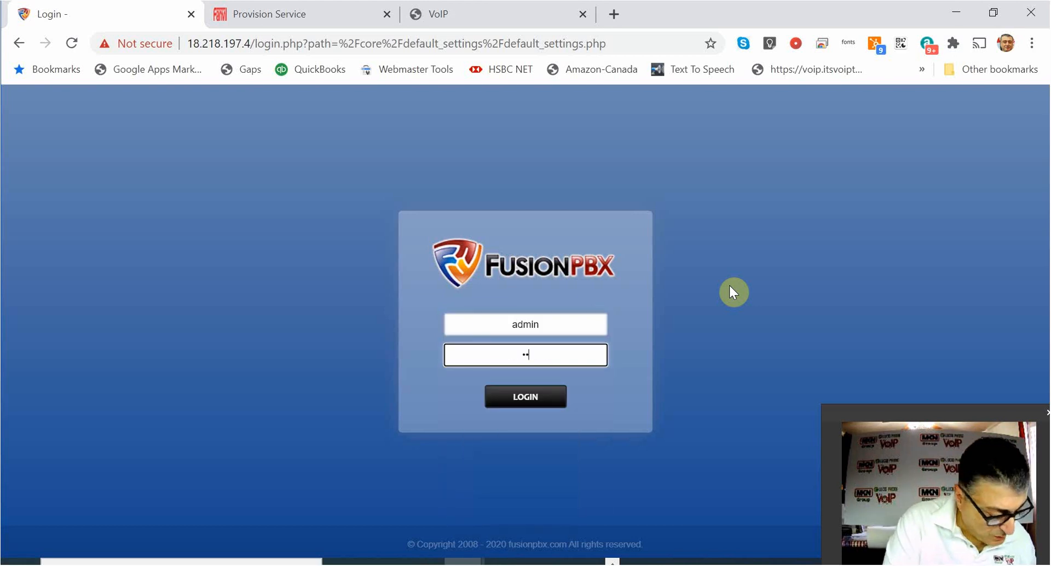
text(••••)
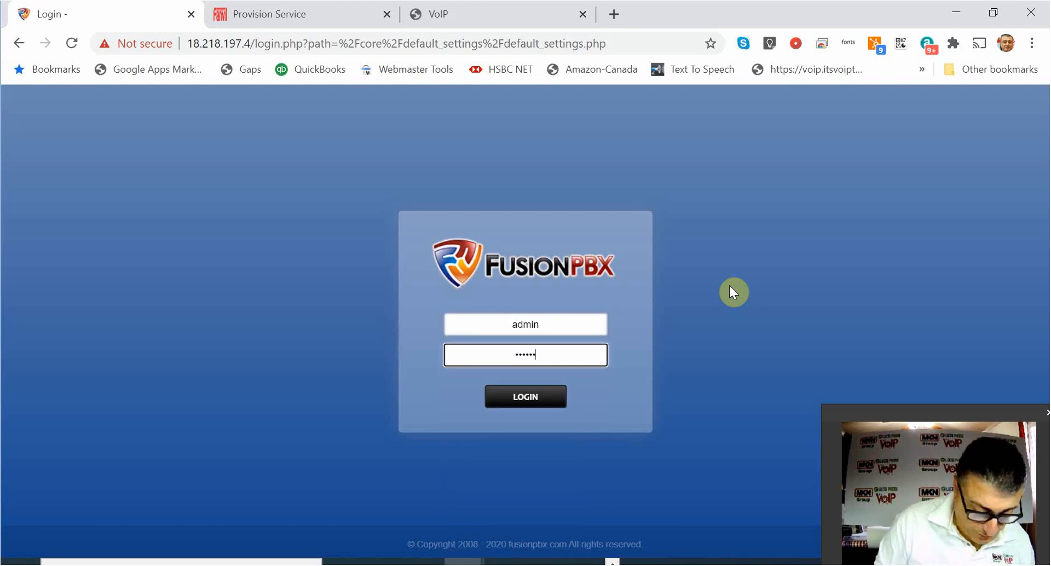
text(••••)
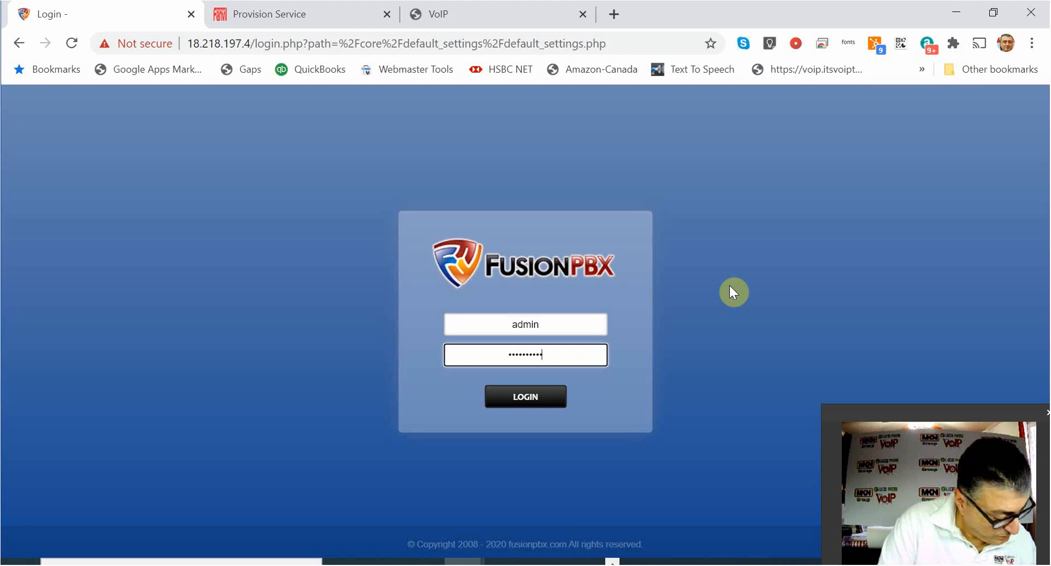
text(••)
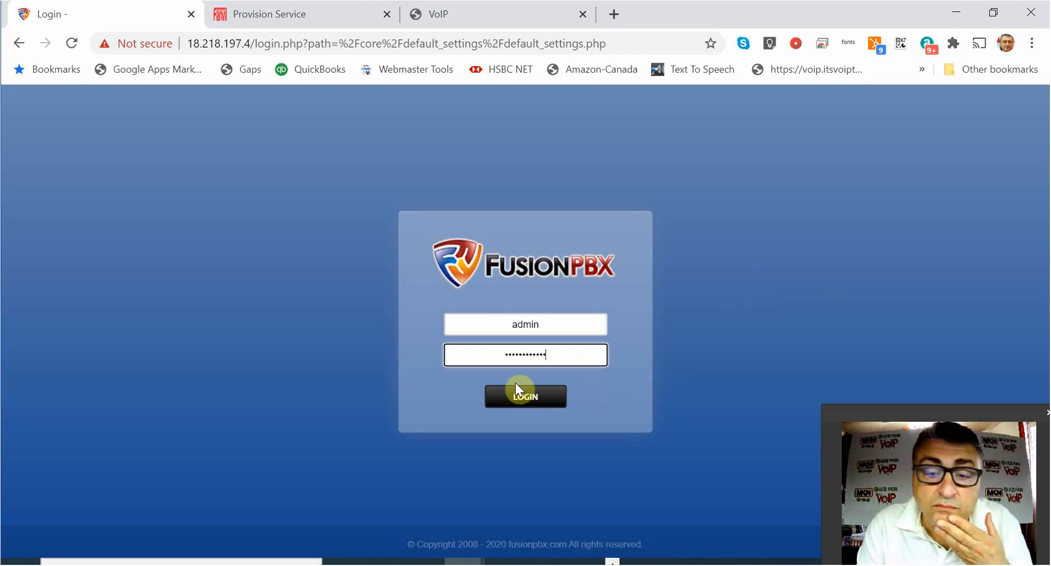
click(533, 403)
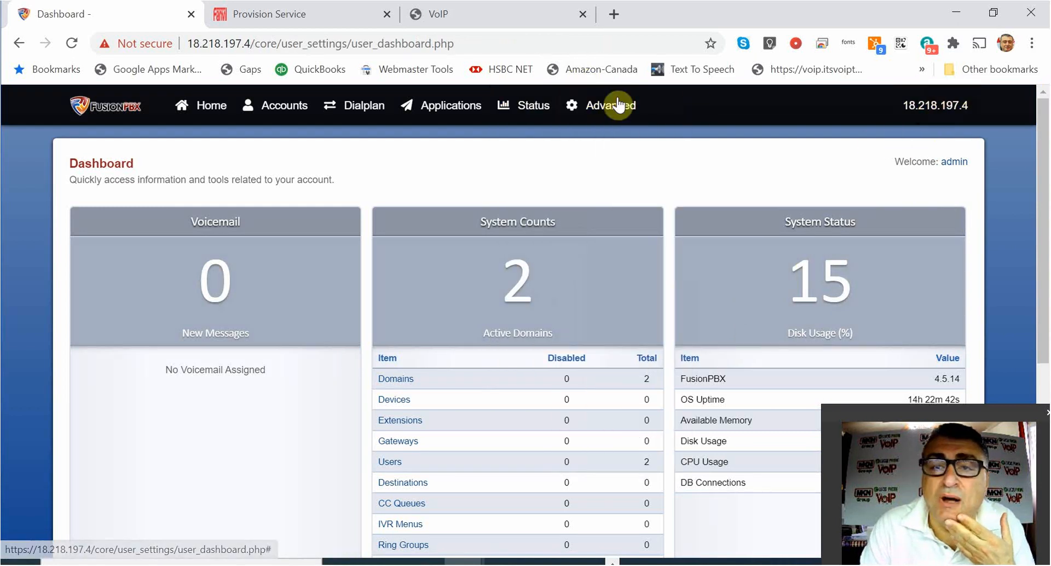
Open Advanced > Default Settings to list all 959 settings.
click(946, 107)
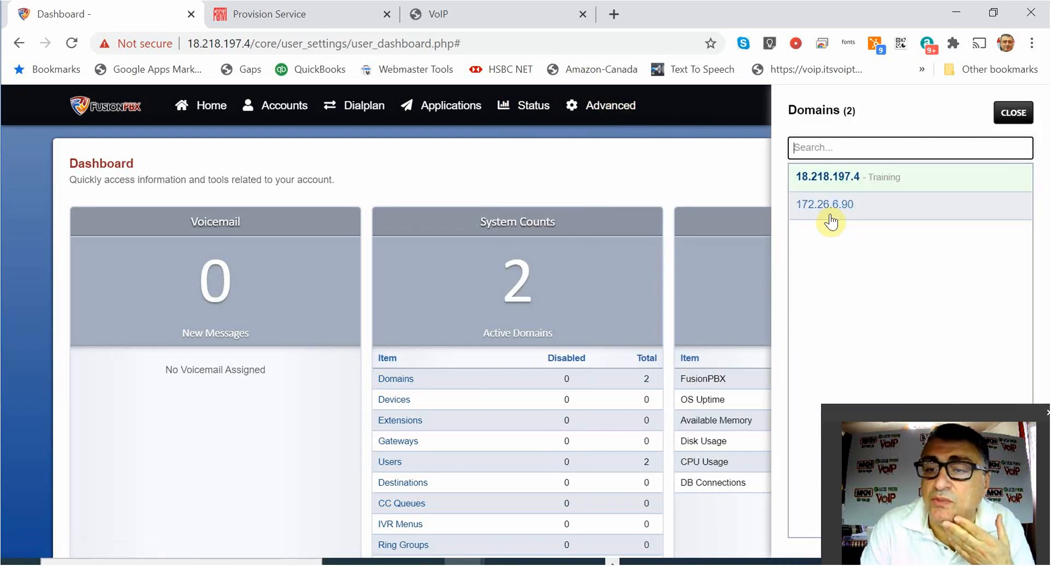
click(648, 166)
click(563, 117)
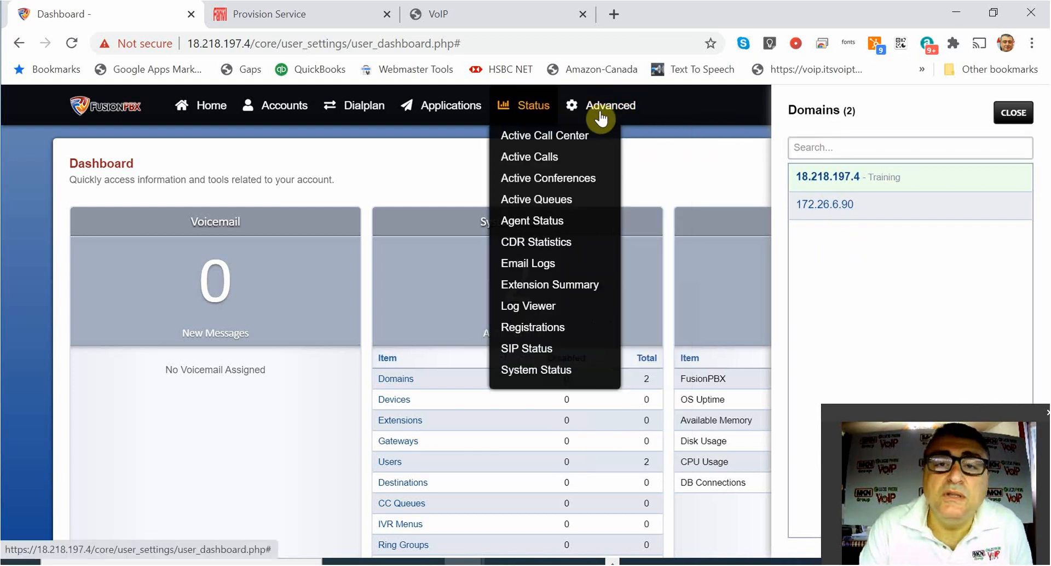
click(619, 203)
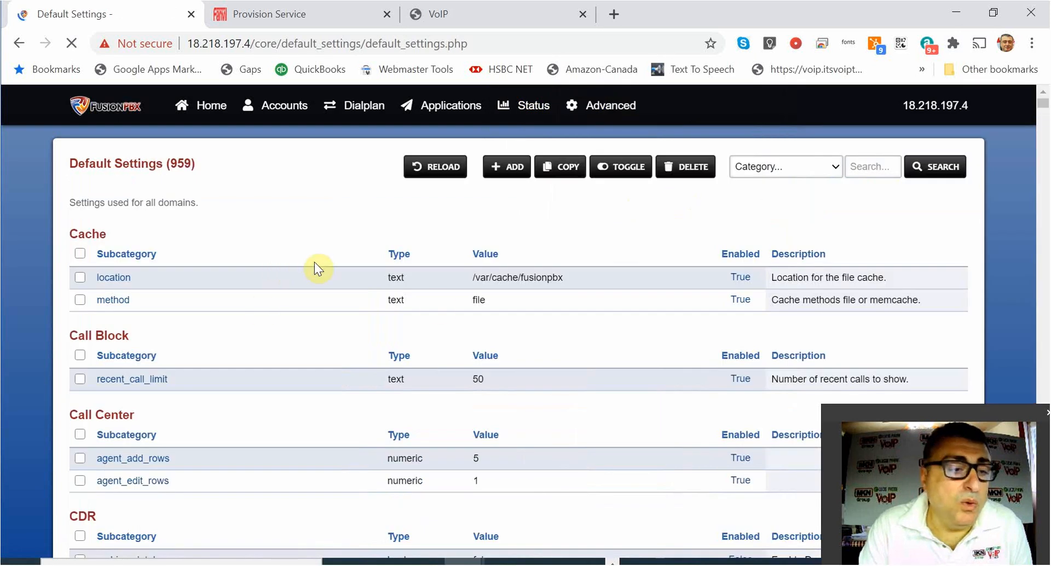
Search the default settings for 'enabled', limited to the Provision category.
click(859, 164)
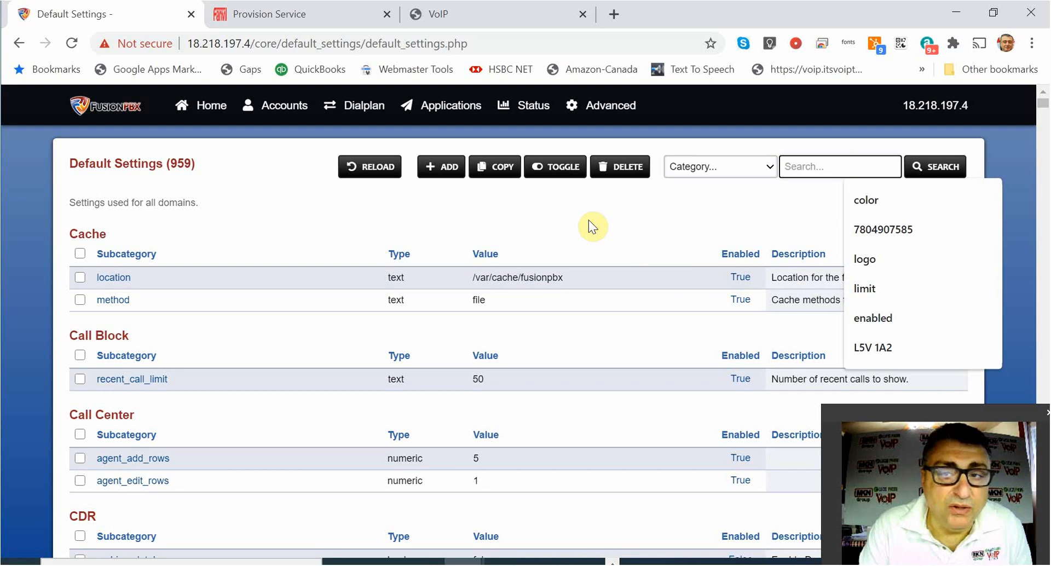
text(e)
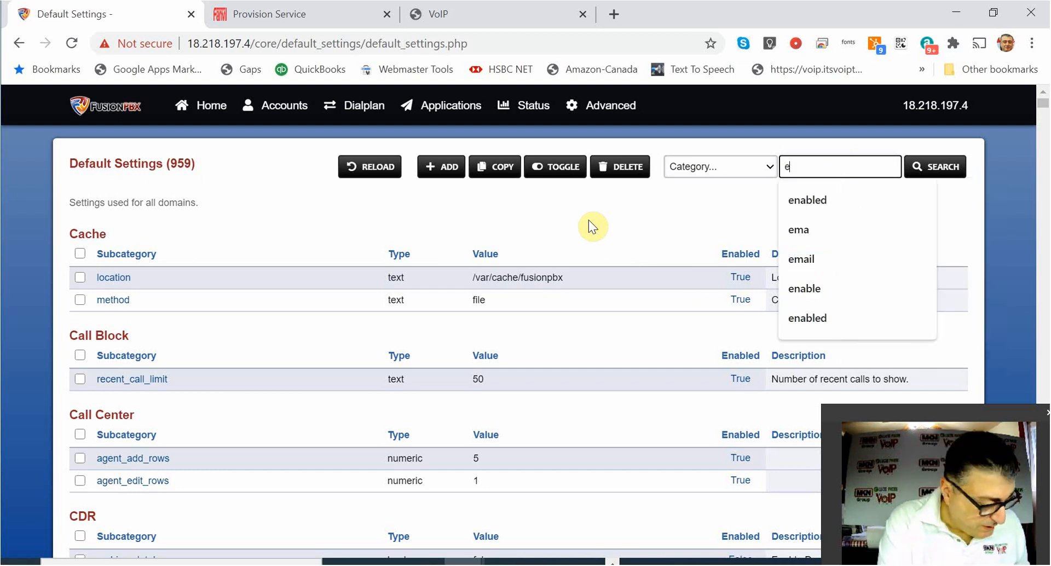
text(nabled)
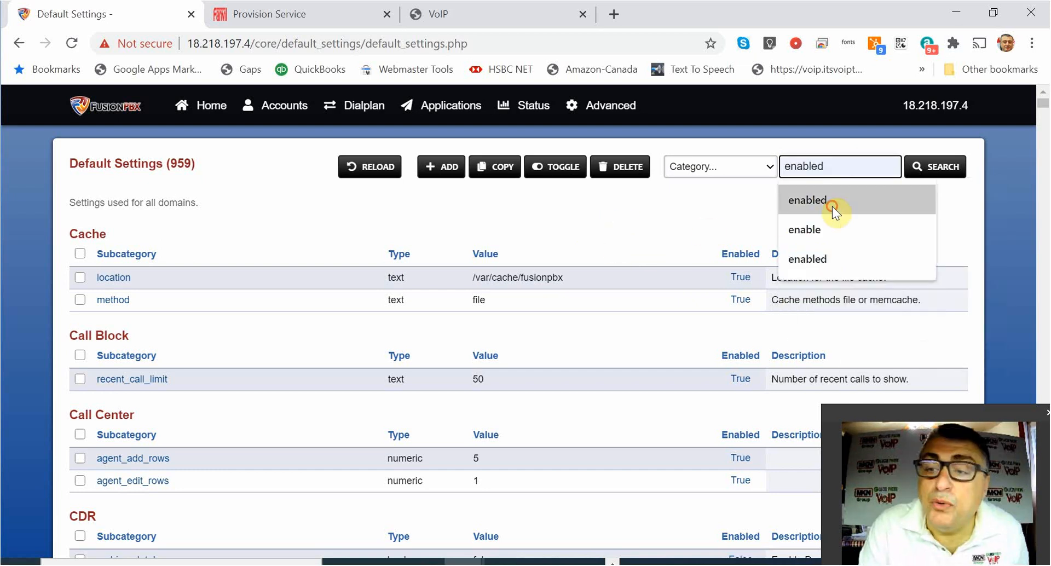
click(833, 205)
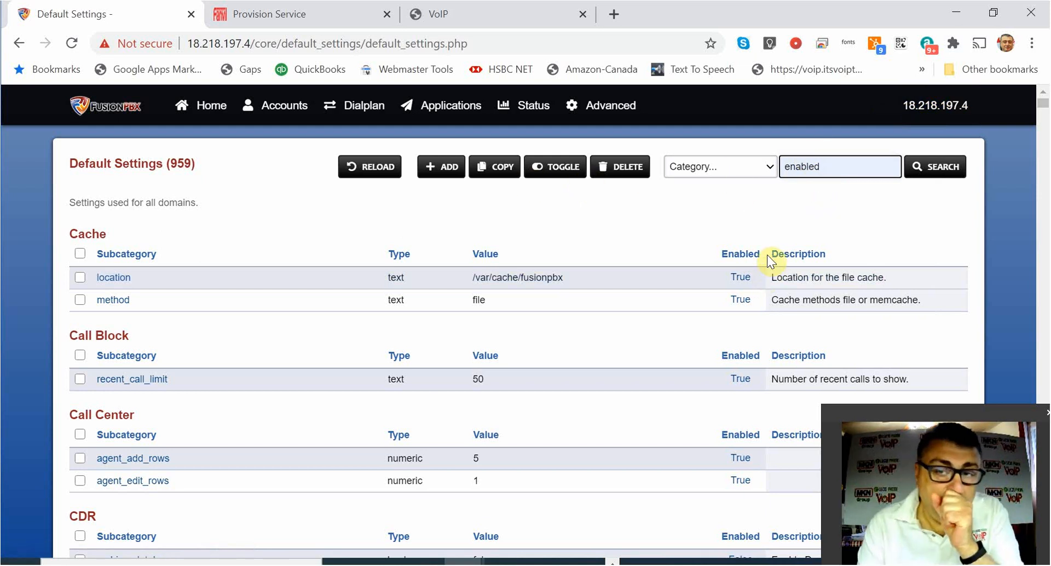
click(715, 167)
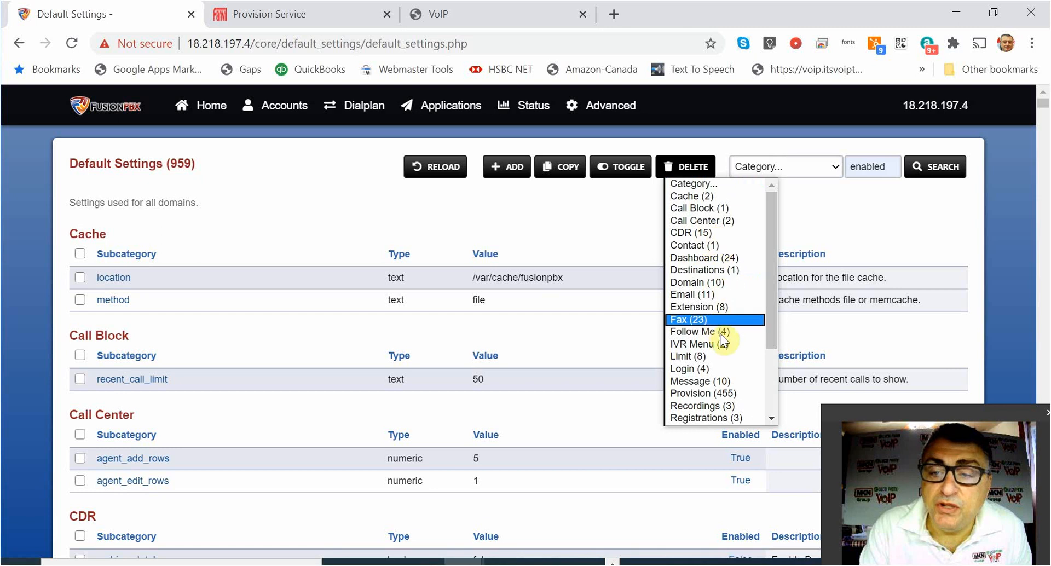
click(722, 393)
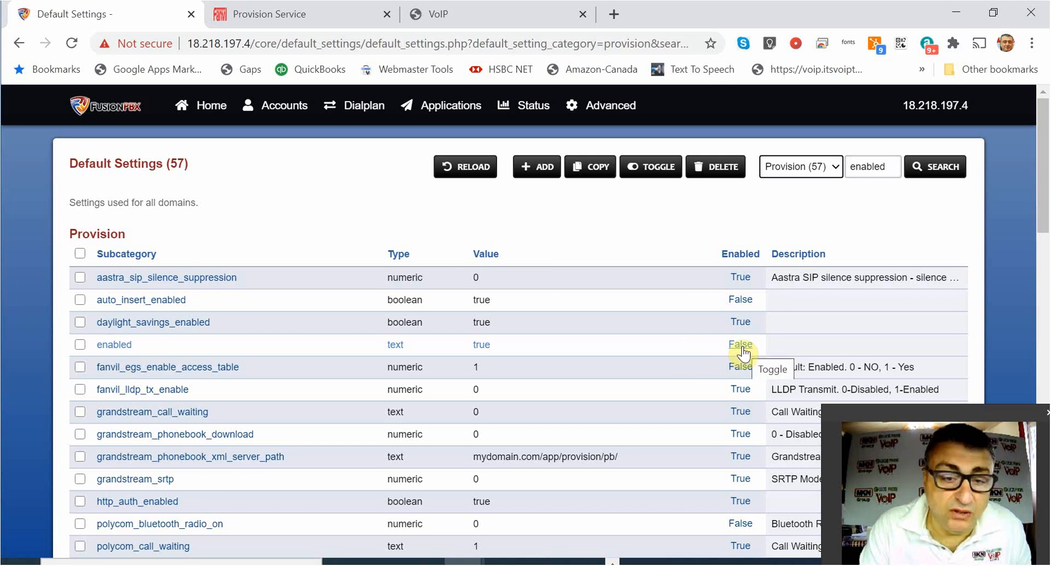
Toggle Provision 'enabled' on, then rerun the 'enabled' search across all categories (70 matches).
click(741, 348)
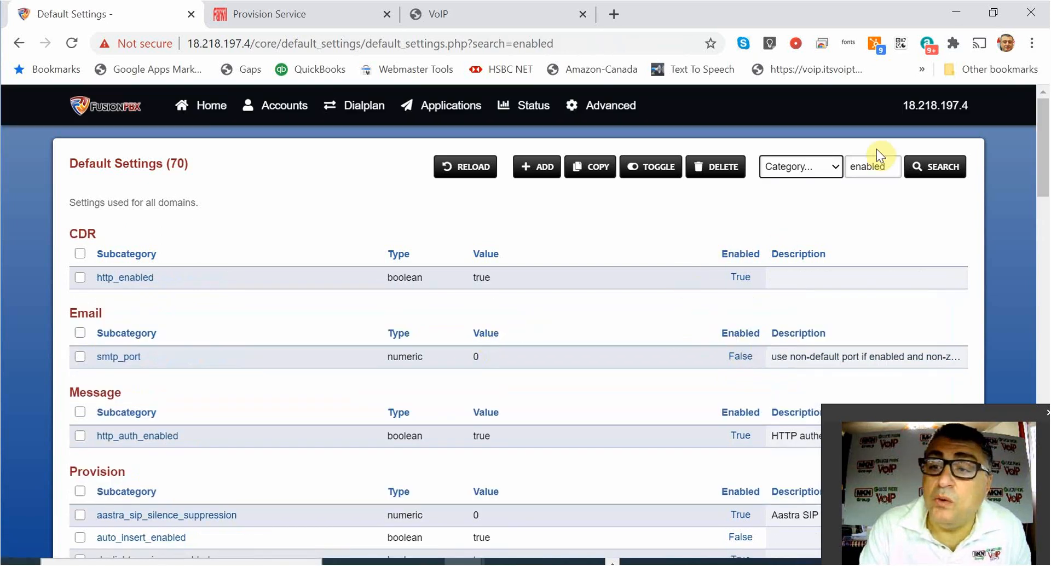
click(932, 173)
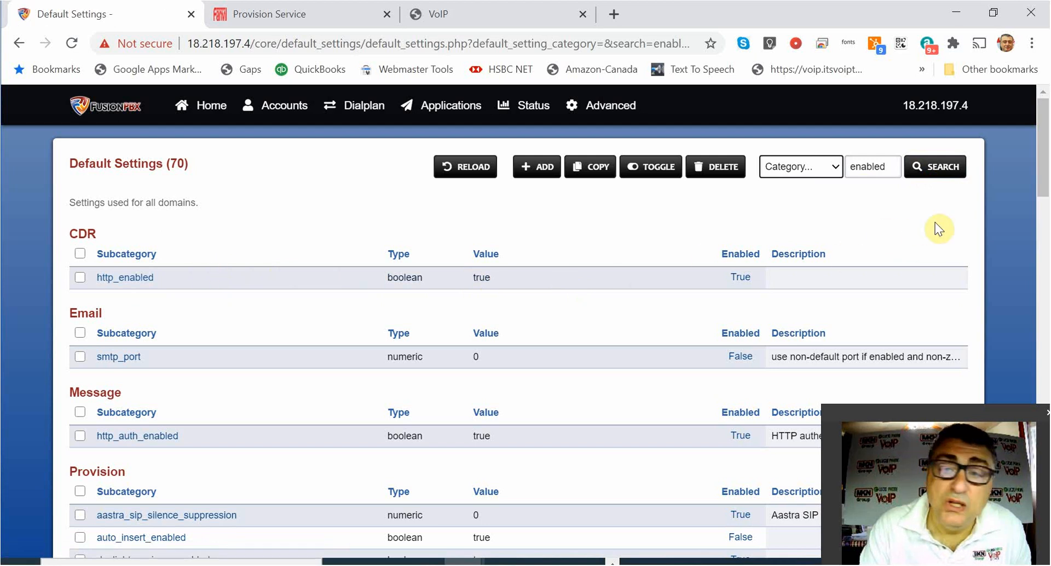
click(939, 173)
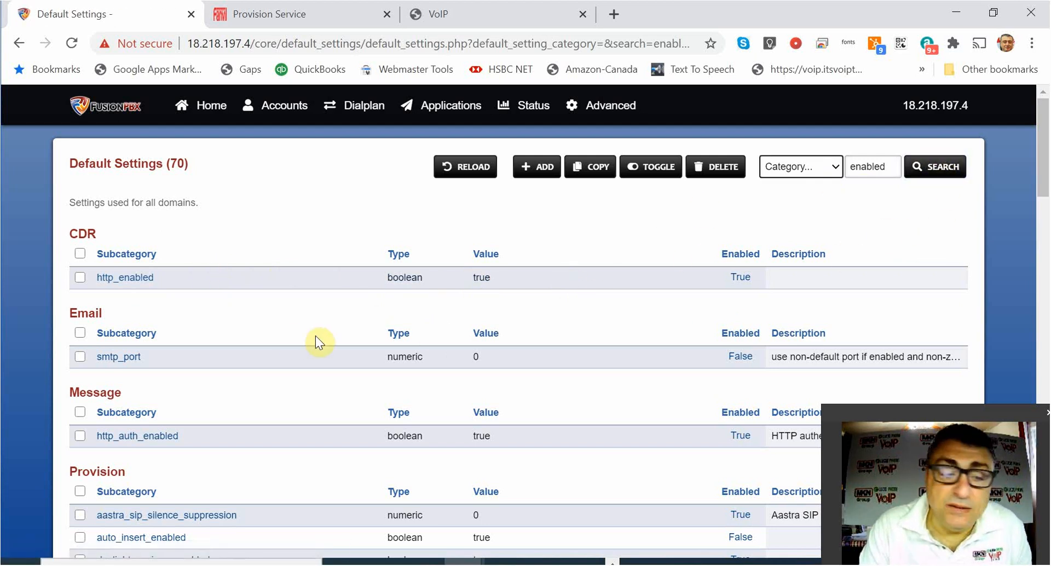
Copy the Provision 'enabled' setting into domain 172.26.6.90, then switch to that domain.
scroll(314, 342, down, 5)
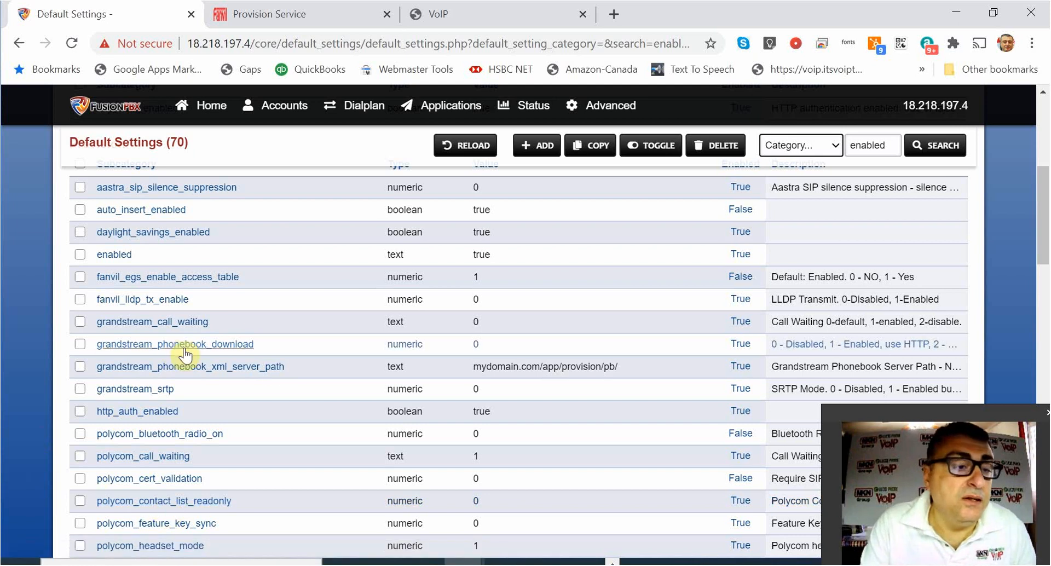
click(78, 254)
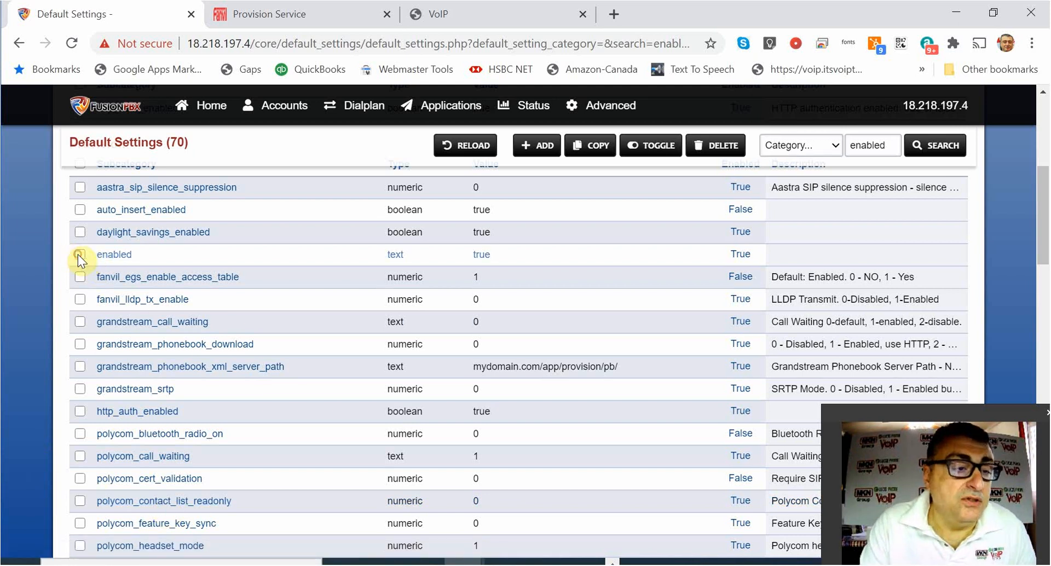
click(591, 150)
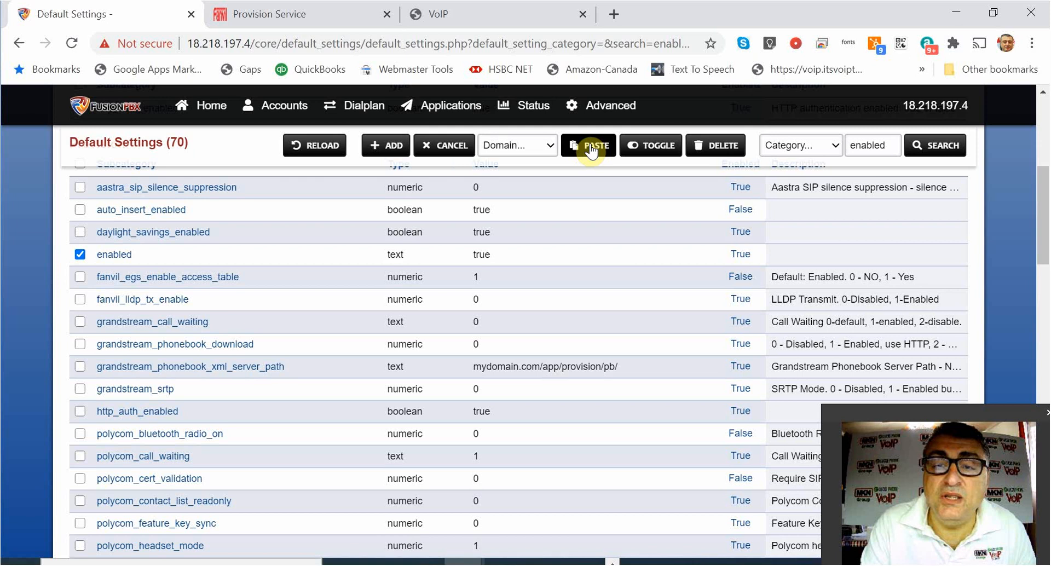
click(527, 146)
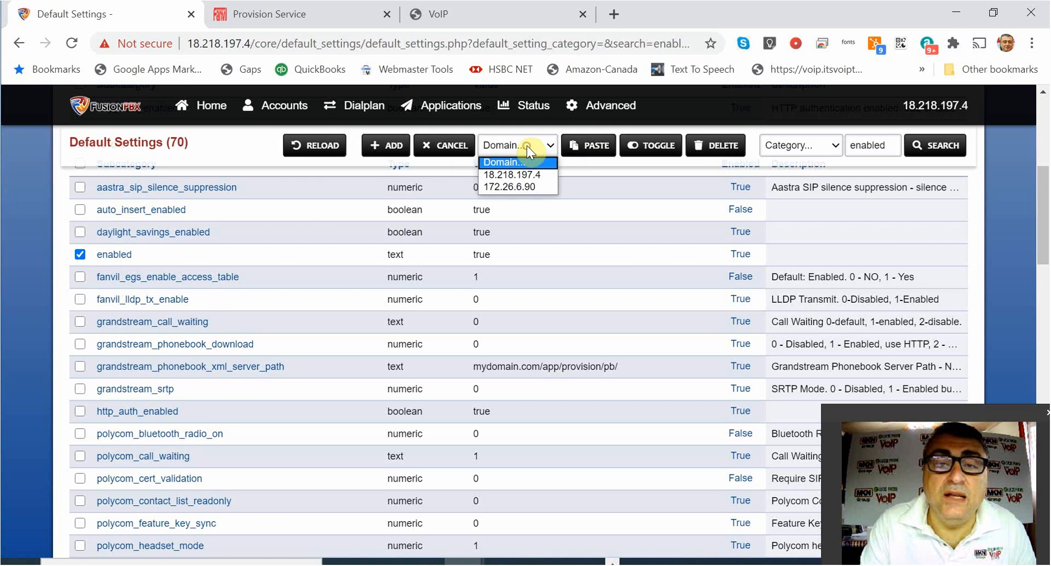
click(529, 186)
click(589, 146)
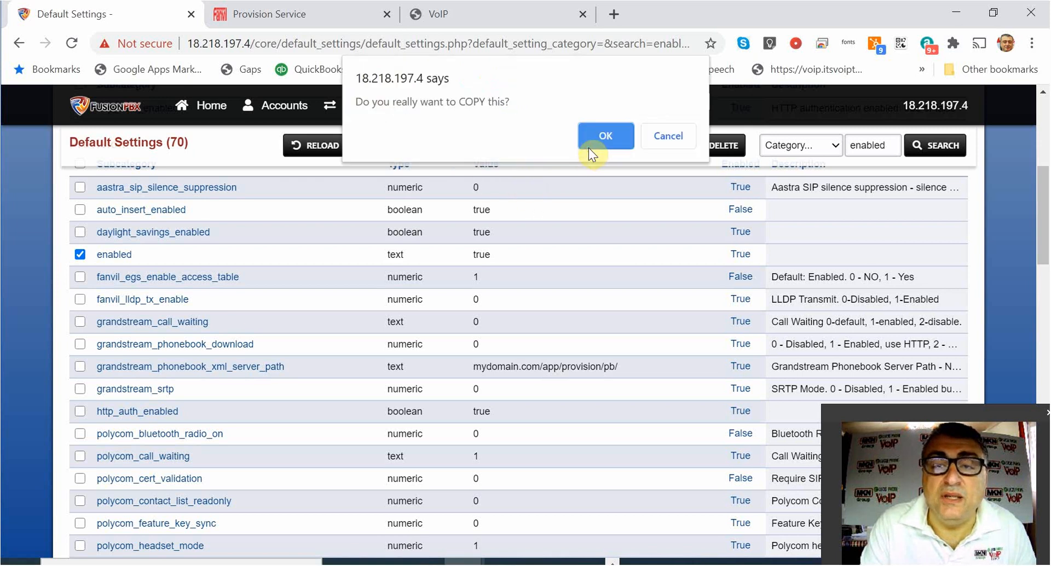
click(613, 132)
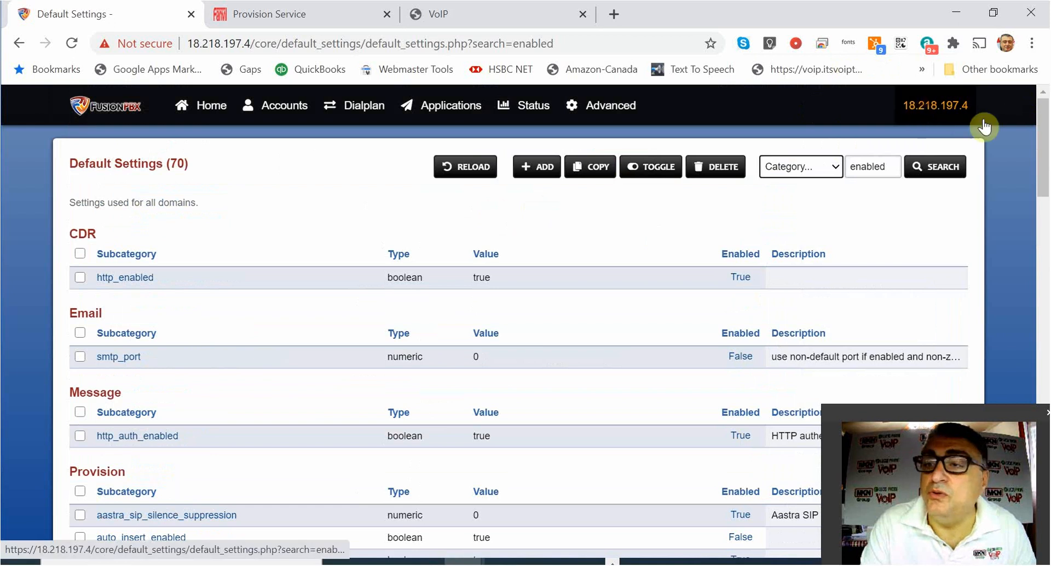
click(982, 122)
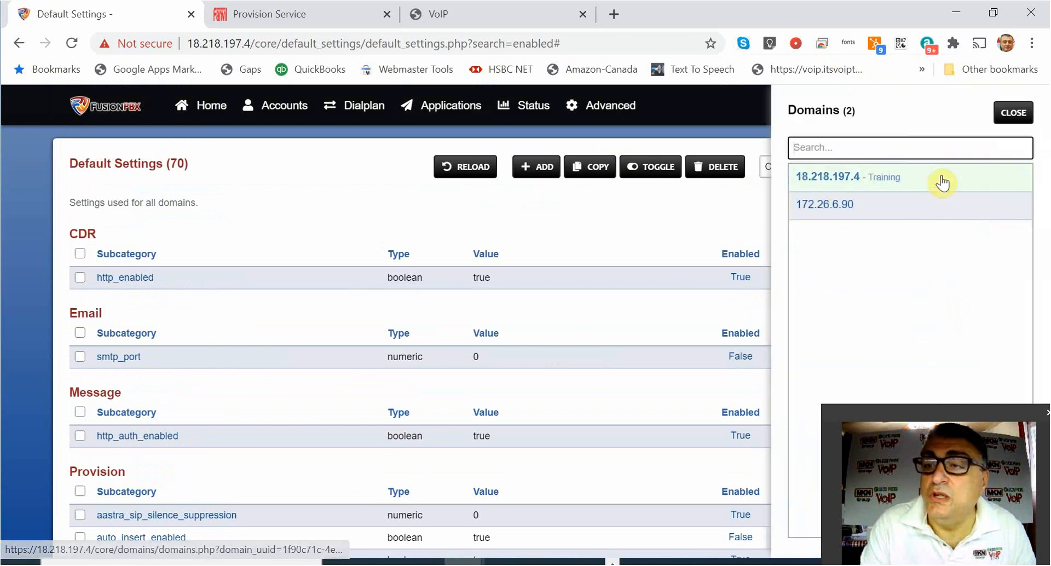
click(838, 204)
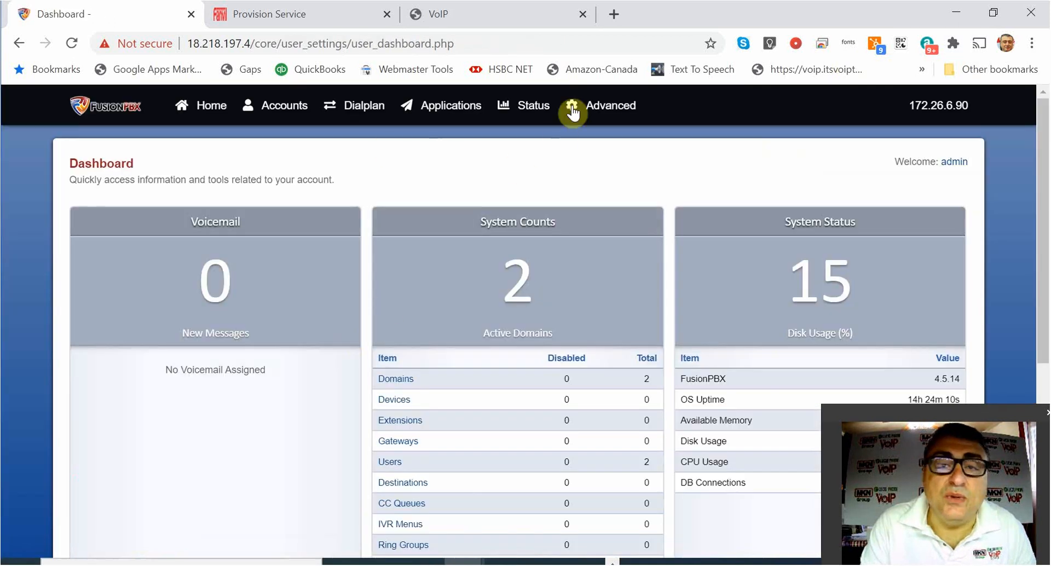
Set domain 172.26.6.90's Provision 'enabled' override to False.
click(574, 104)
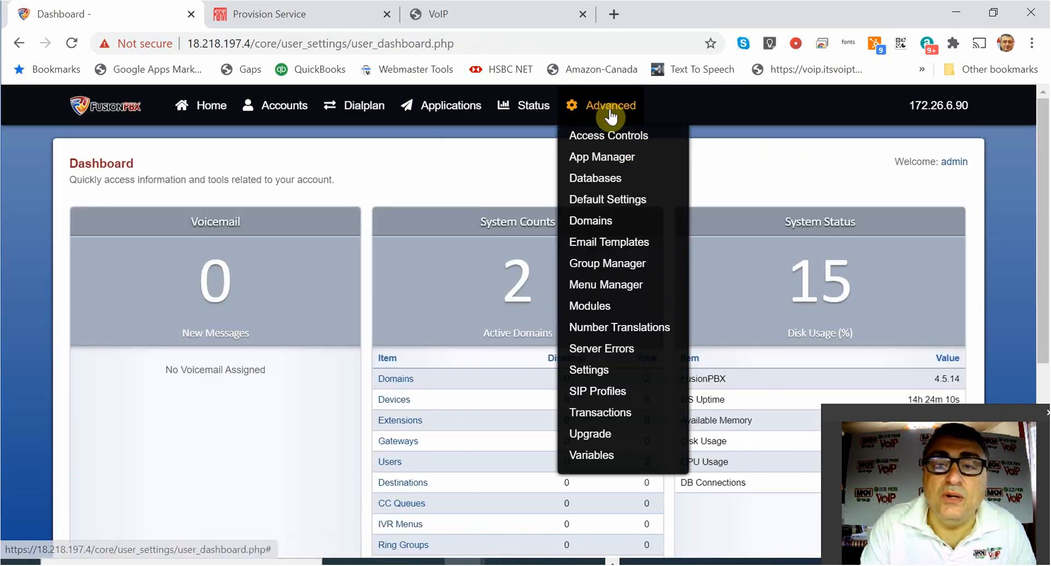
click(610, 220)
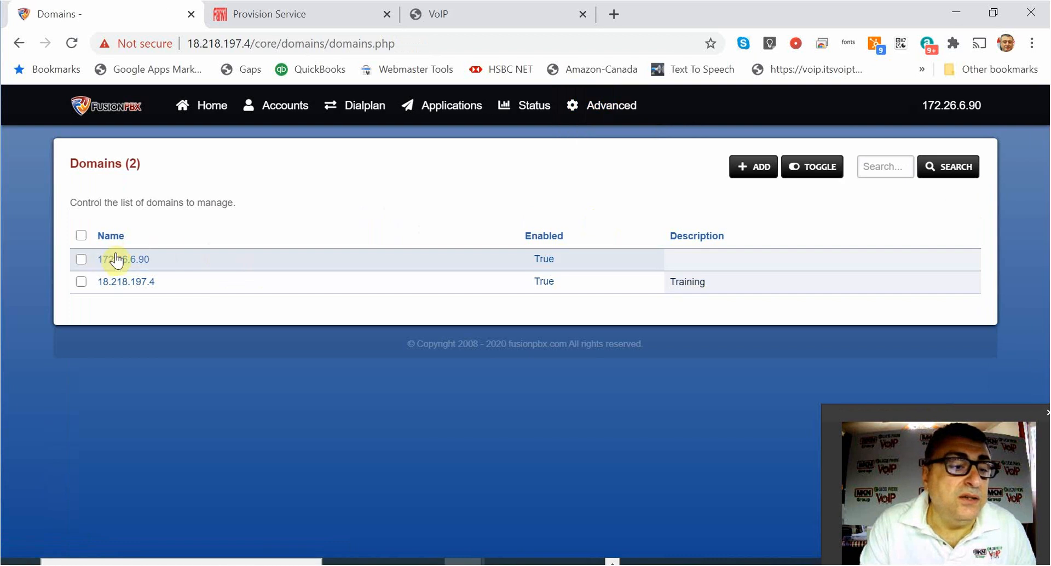
click(116, 259)
scroll(330, 248, down, 3)
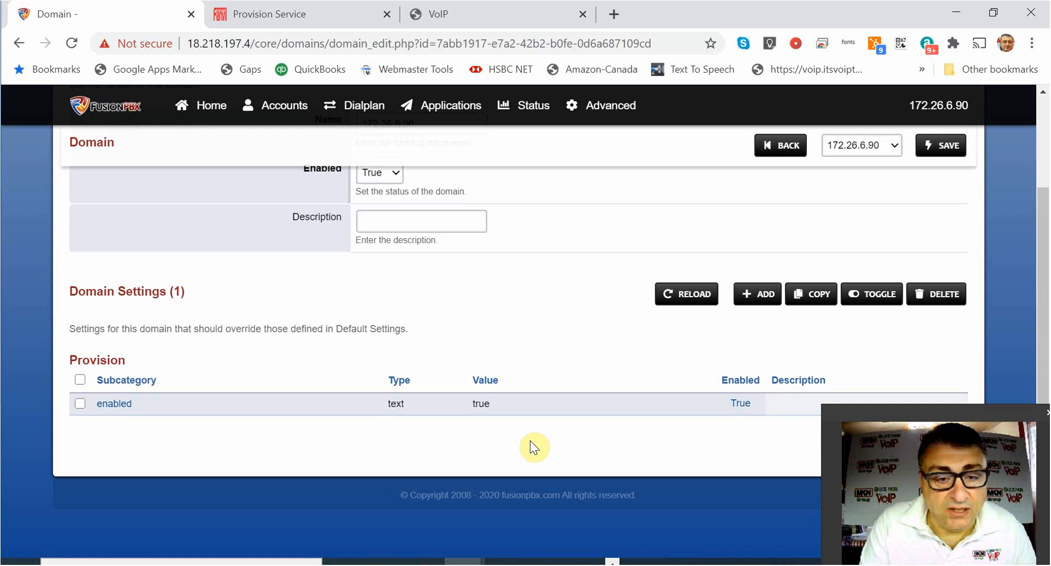
click(741, 403)
Return to the global Default Settings list of 959 settings.
scroll(606, 436, down, 1)
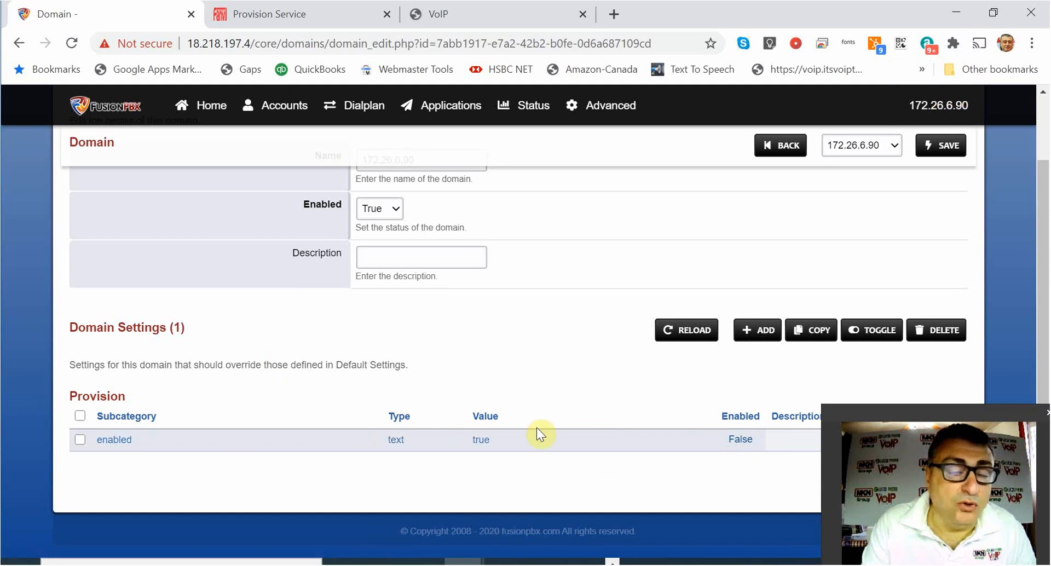
mouse_move(631, 103)
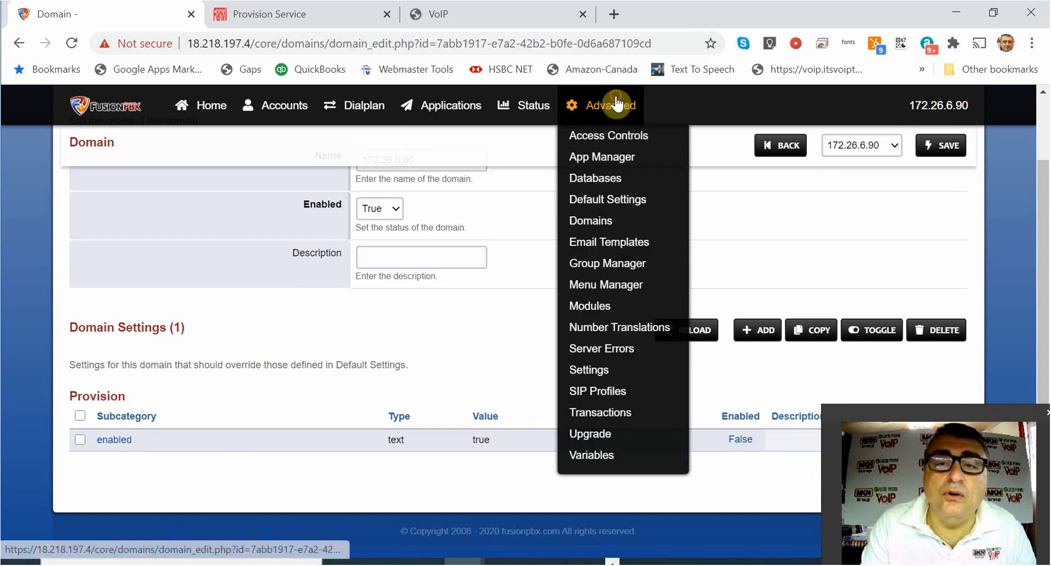
click(622, 211)
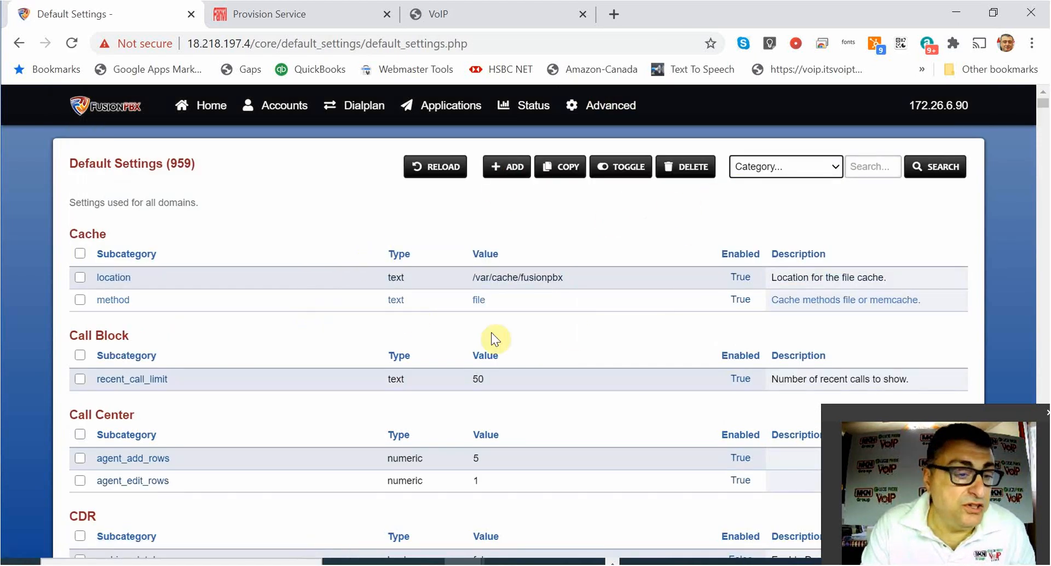
Filter Default Settings to the 9 'auth' matches, then bring up the Fanvil FDPS device list.
click(866, 165)
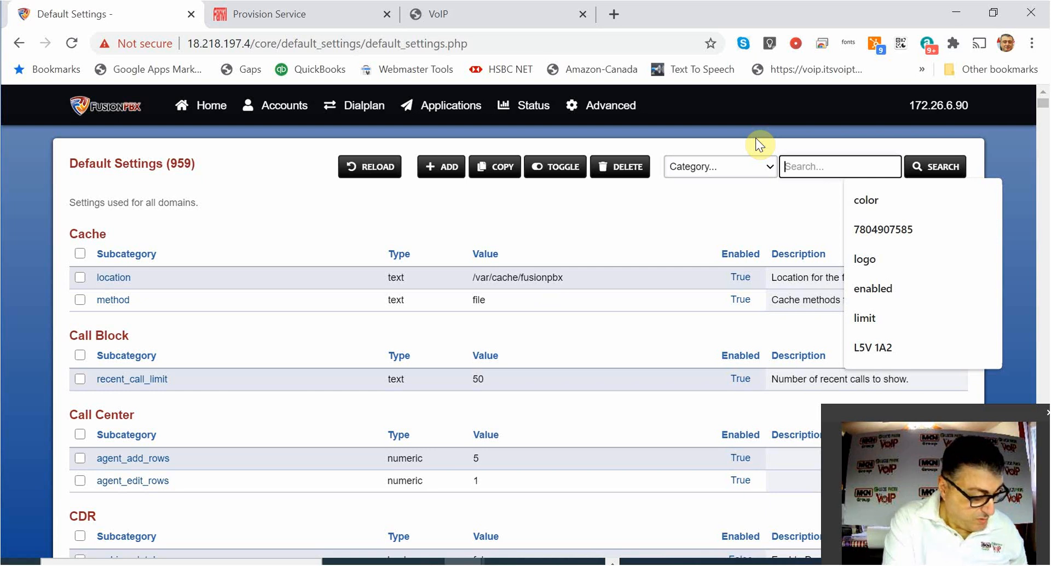
text(au)
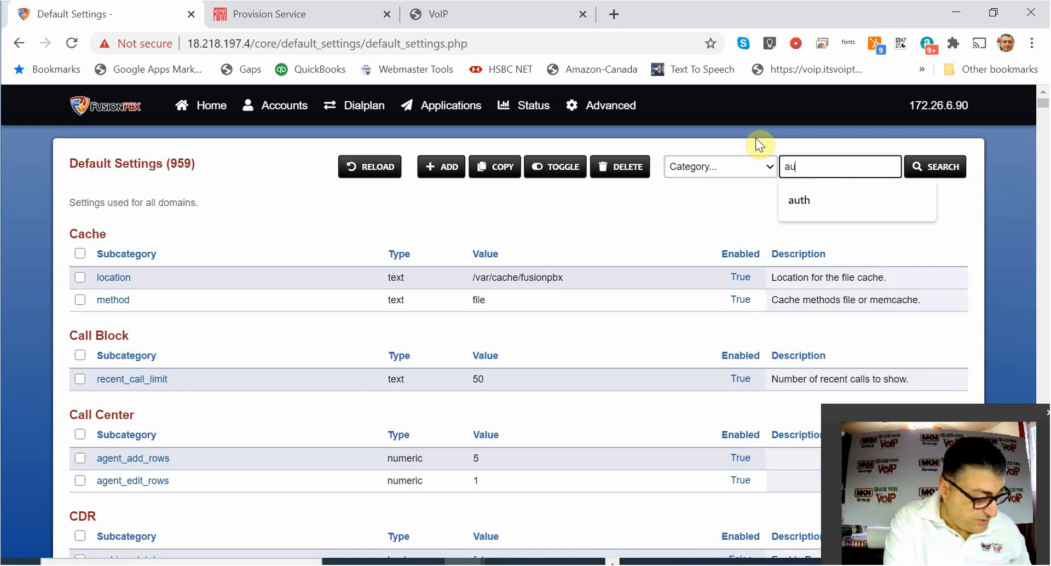
text(th)
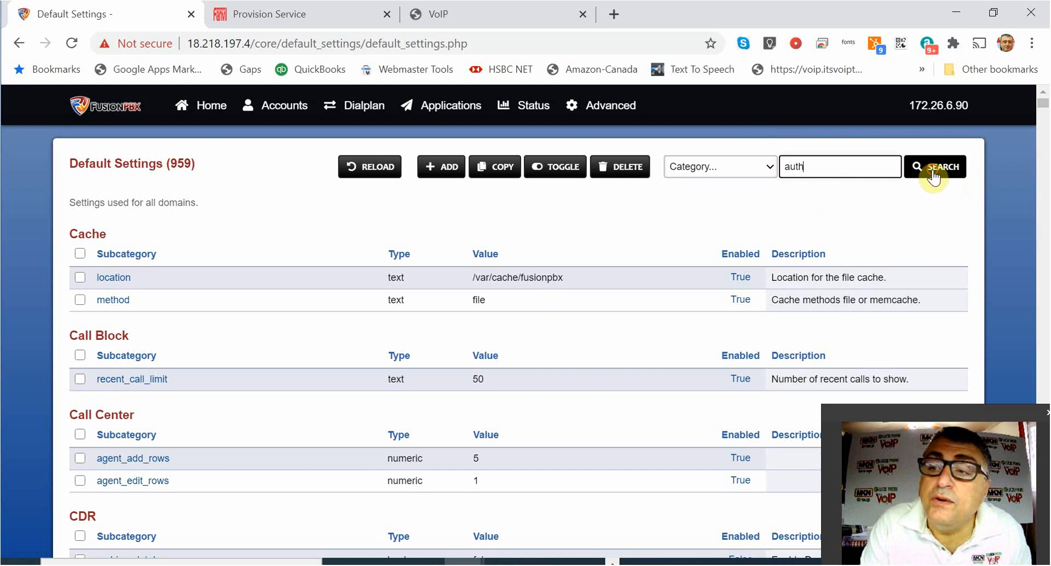
click(926, 177)
scroll(281, 380, down, 3)
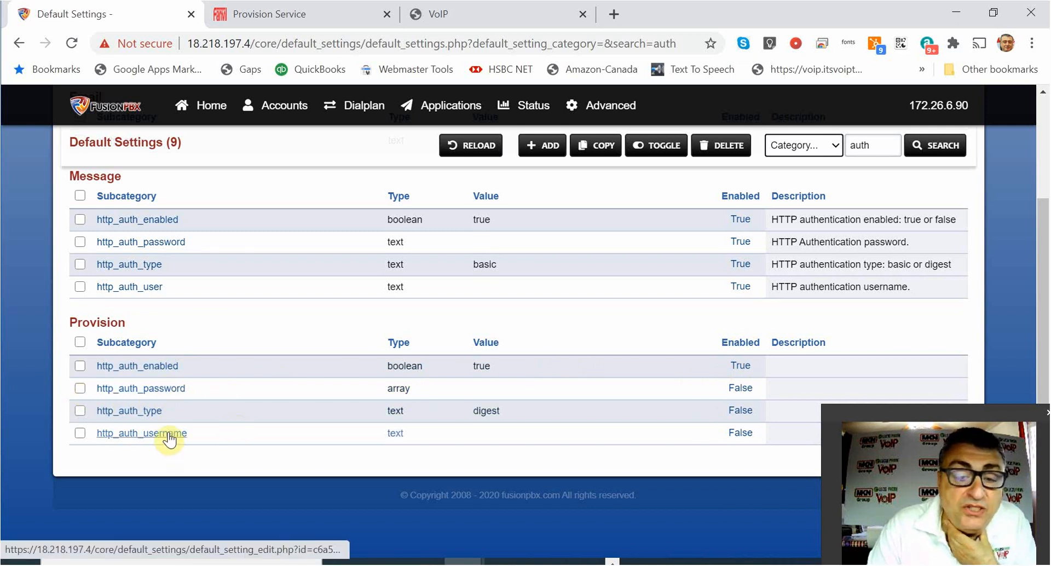
click(314, 21)
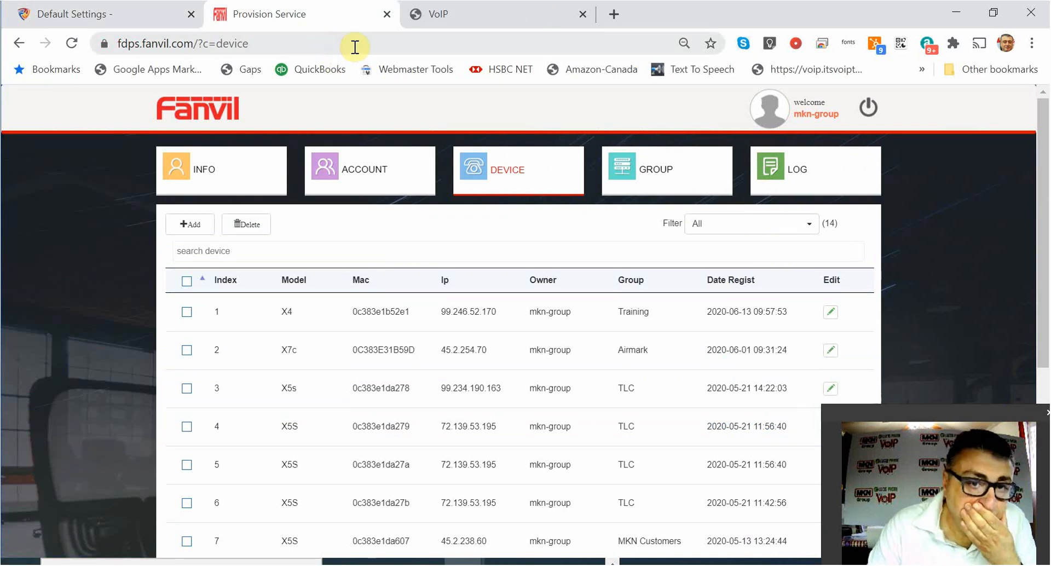
Review the Training group's authentication name and password in FDPS, then return to FusionPBX.
click(659, 174)
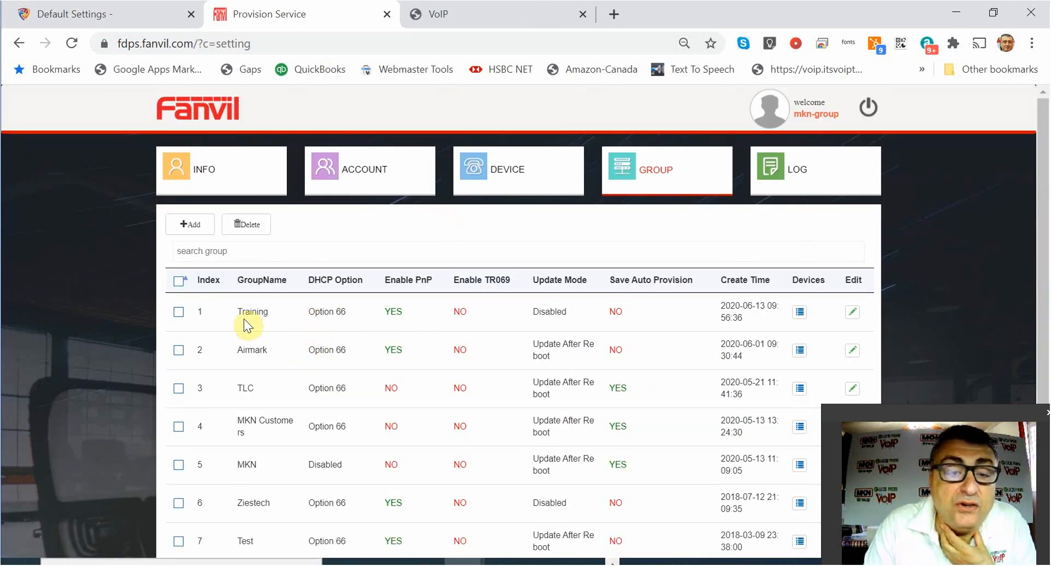
click(852, 312)
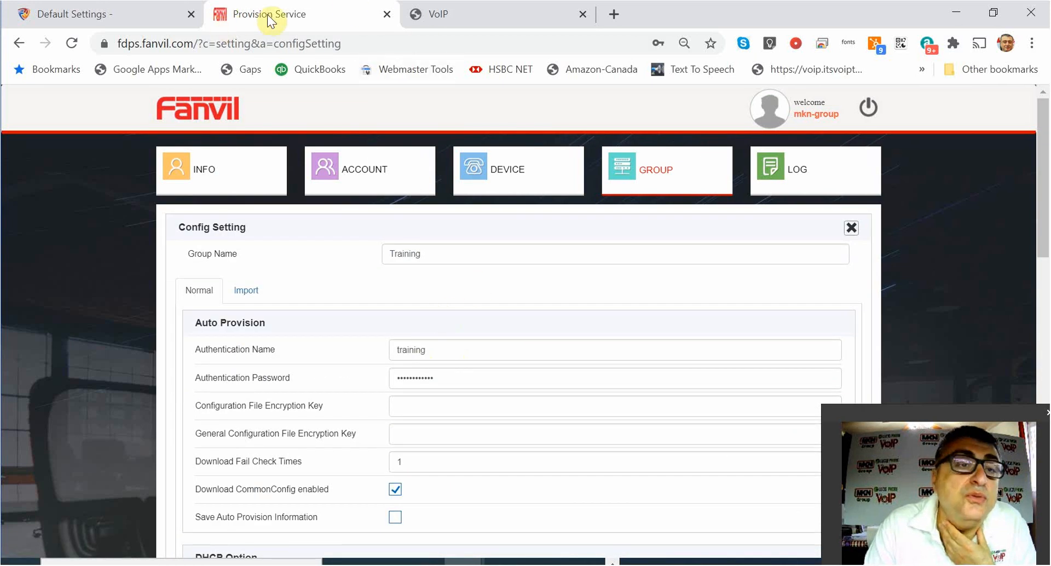
click(467, 12)
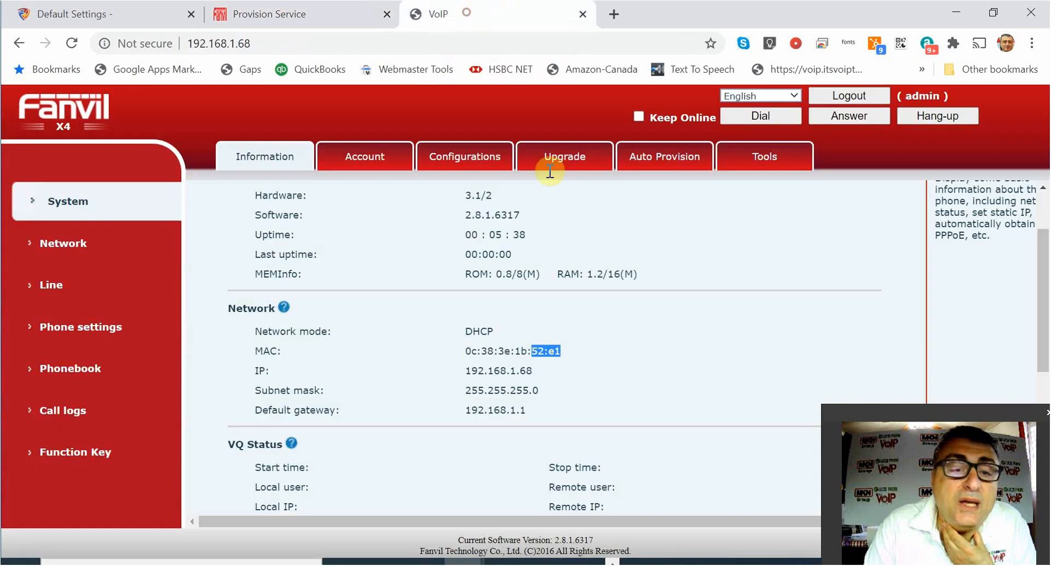
click(140, 9)
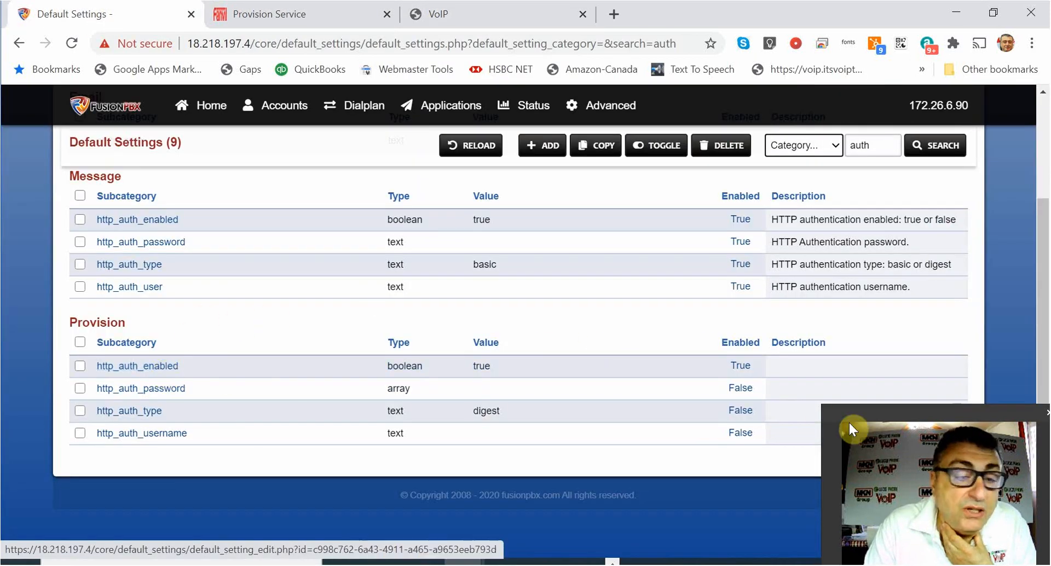
Enable Provision http_auth_password, set its value to the provisioning password, and save.
click(146, 389)
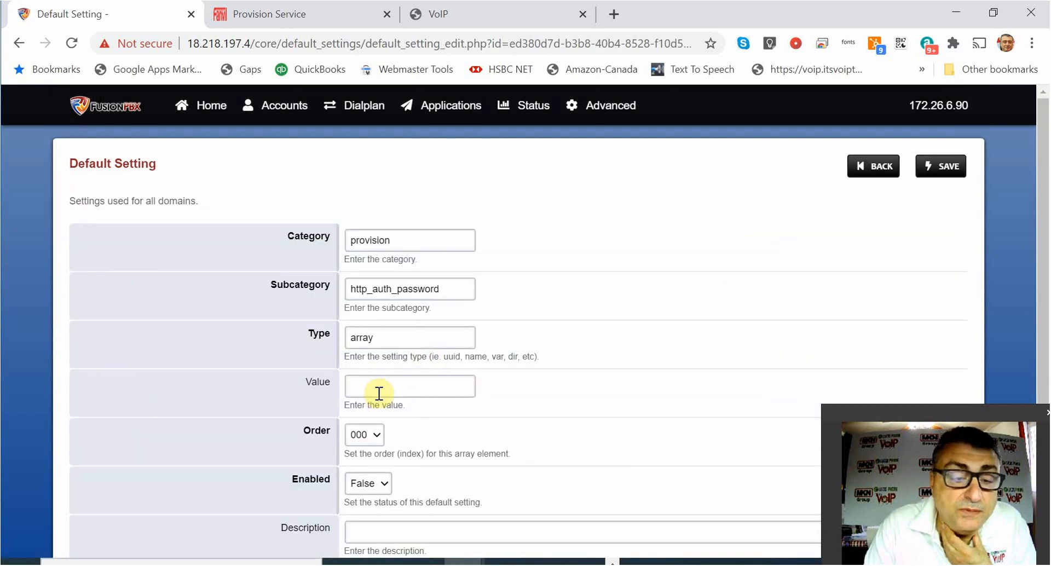
click(375, 490)
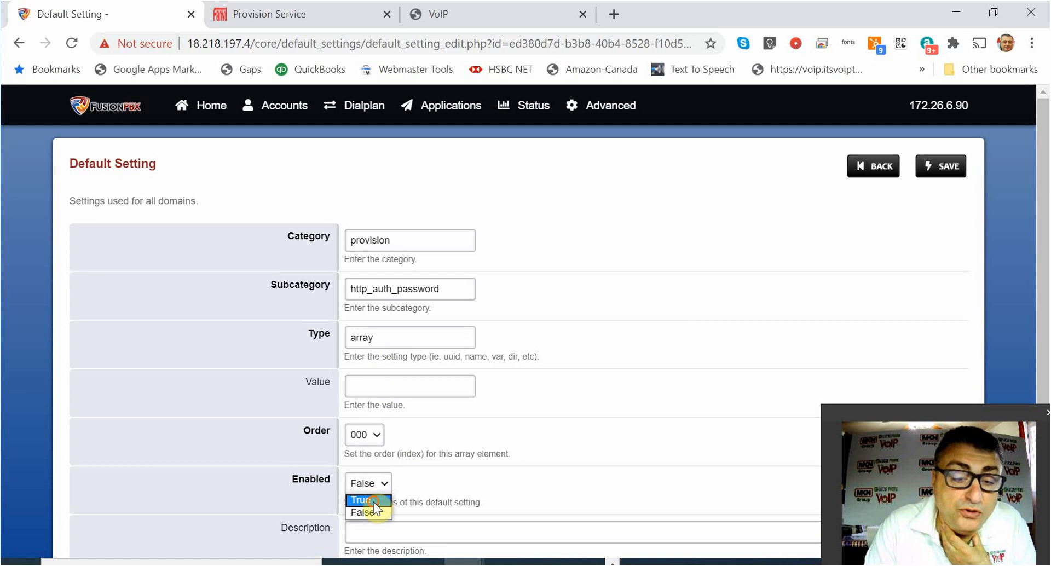
click(360, 498)
click(386, 382)
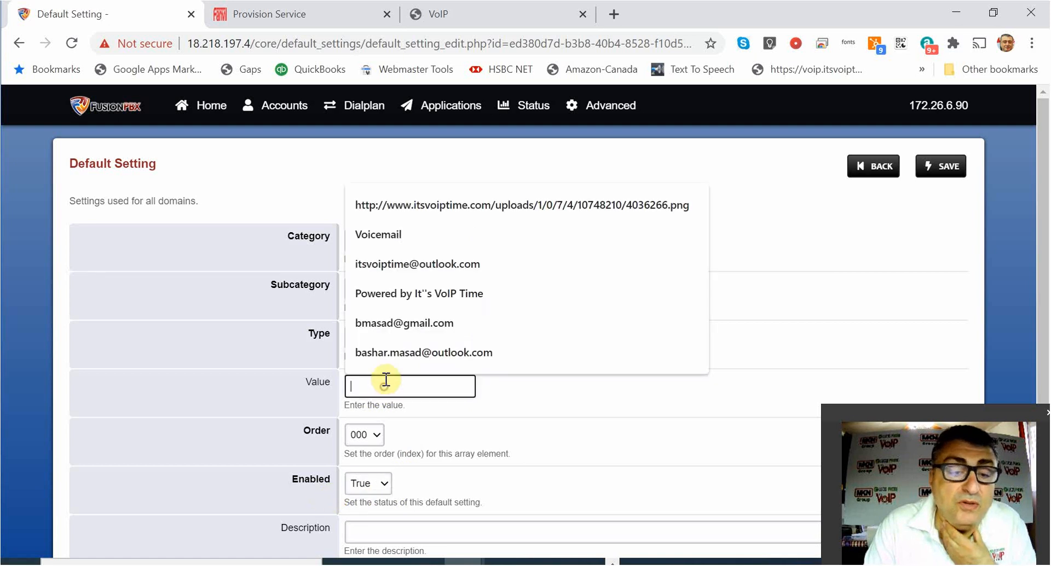
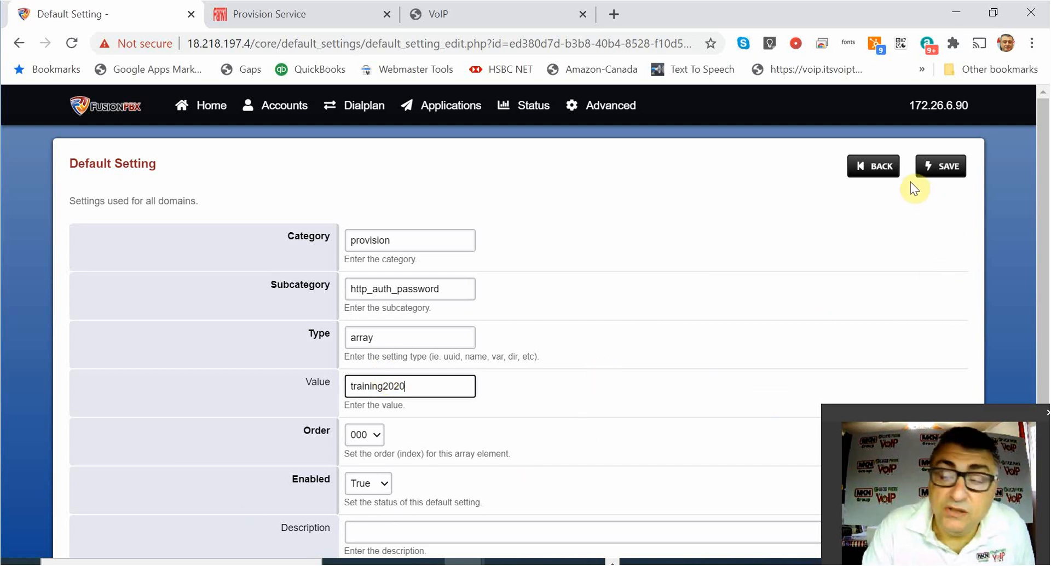
click(941, 166)
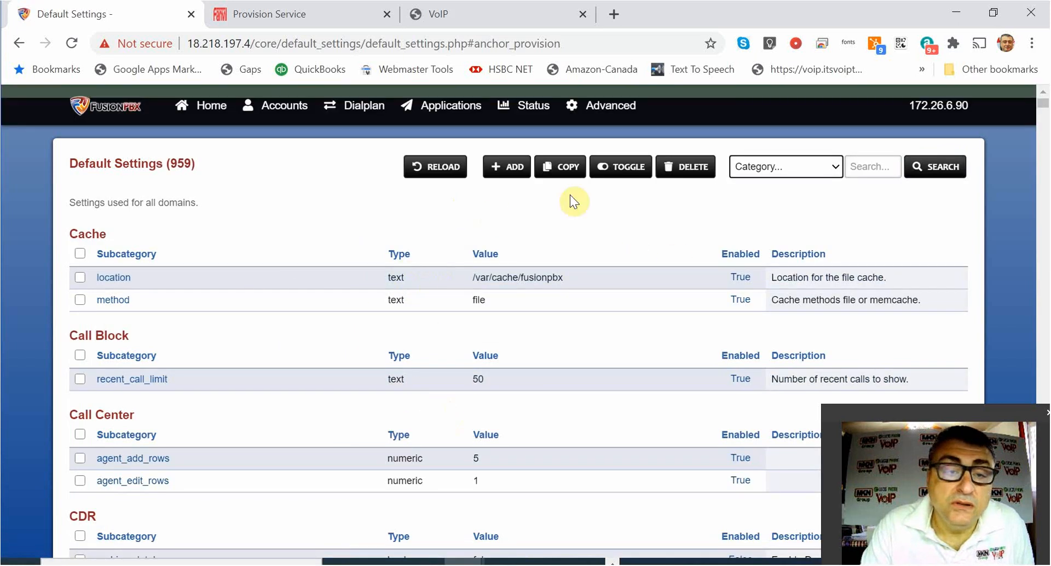
Filter Default Settings to the 'auth' entries.
click(862, 166)
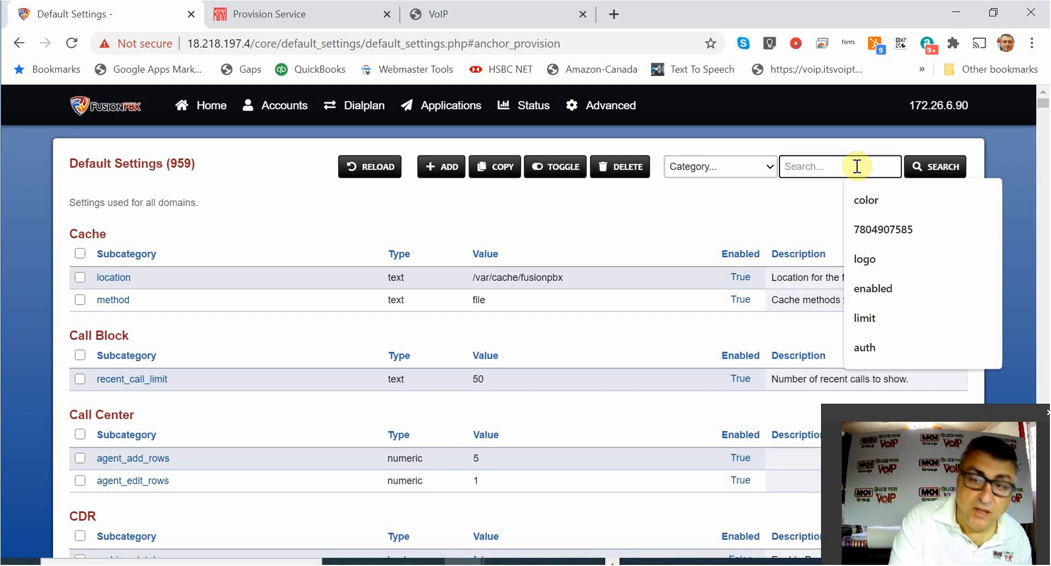
text(auth)
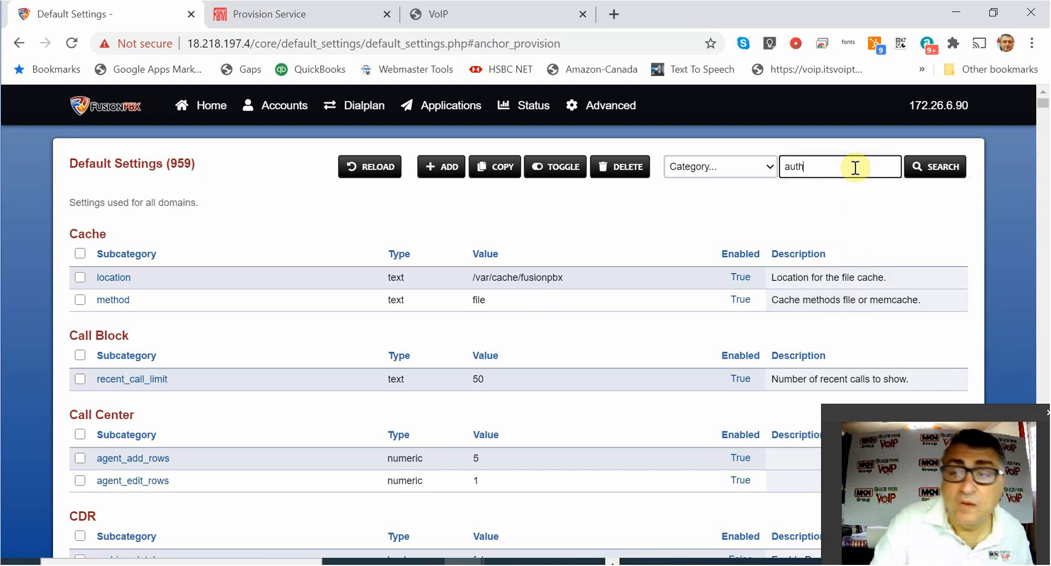
click(927, 172)
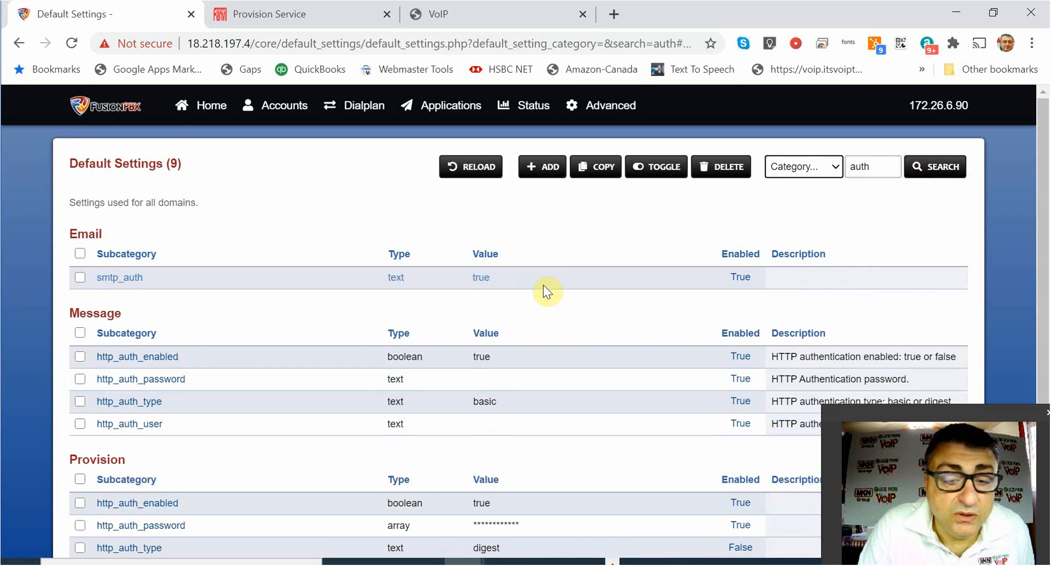
scroll(514, 403, down, 3)
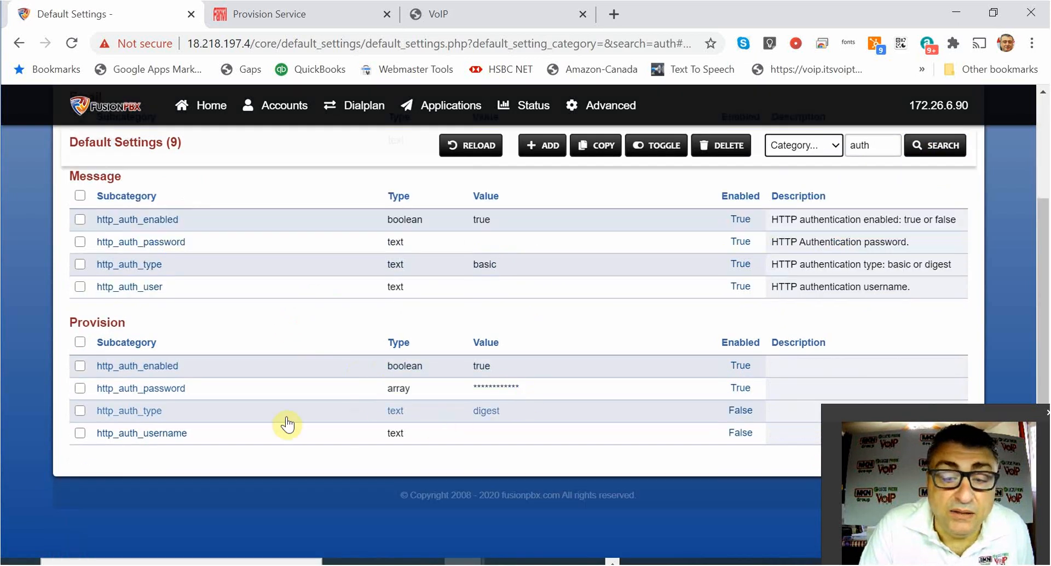
Enable Provision http_auth_username with value 'training' and save it.
click(164, 434)
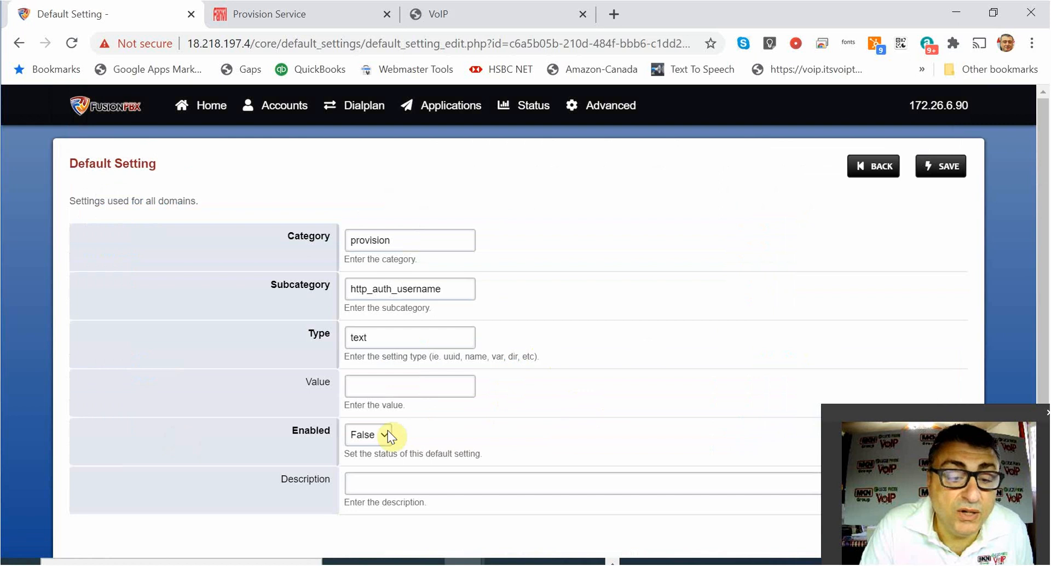
click(385, 433)
click(387, 446)
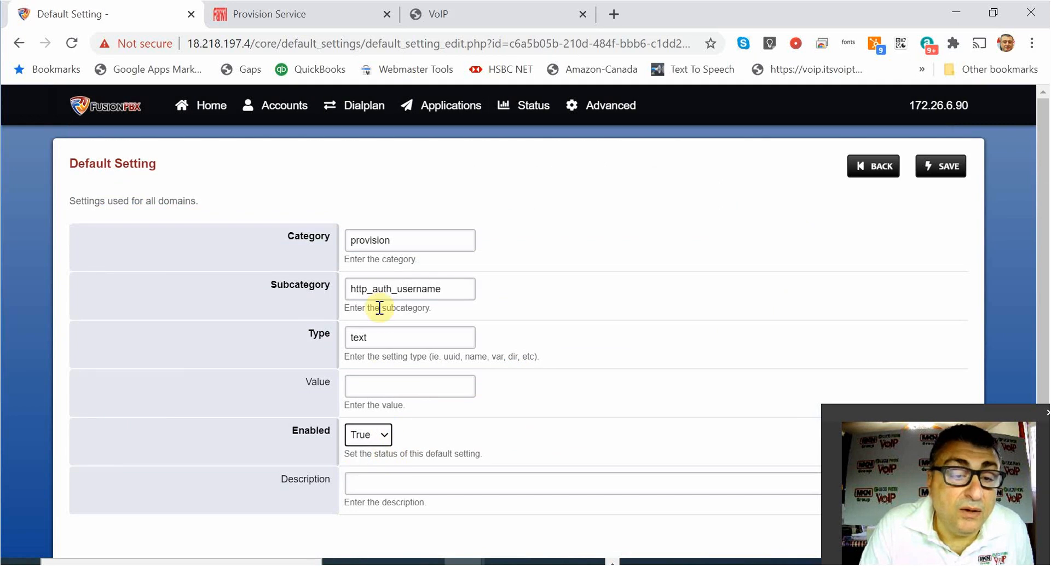
click(378, 383)
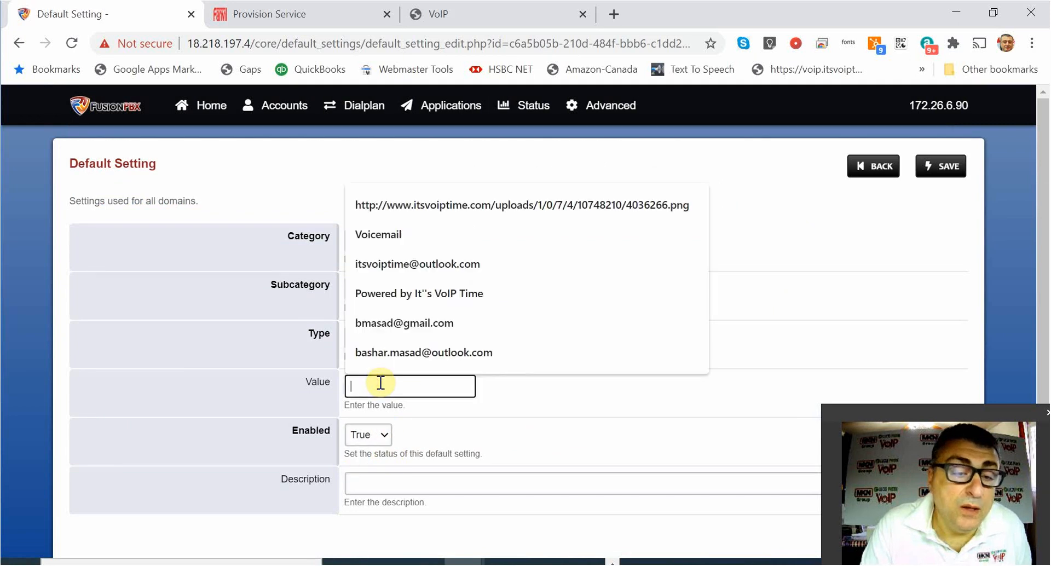
text(tr)
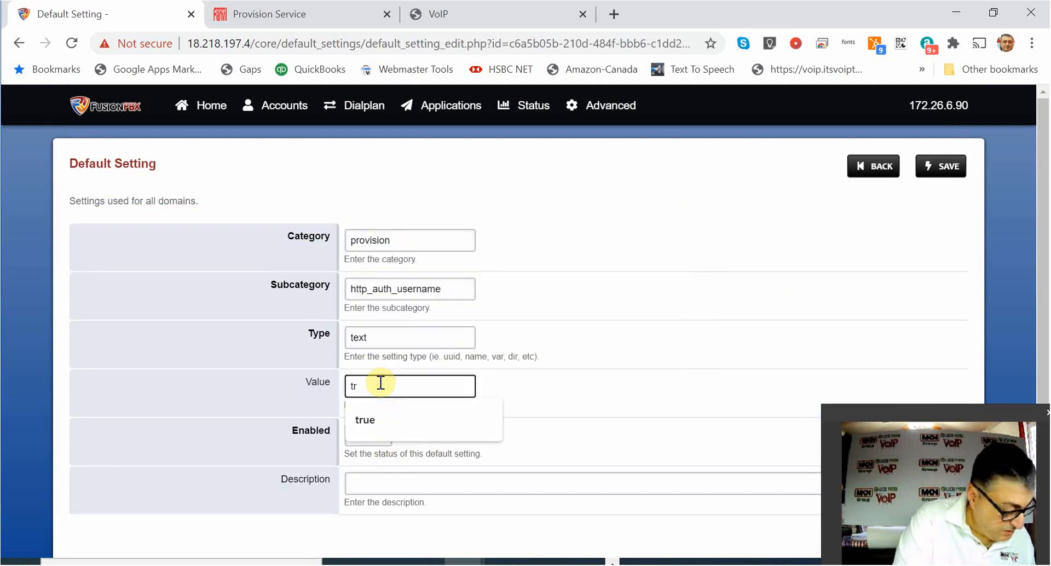
text(aining)
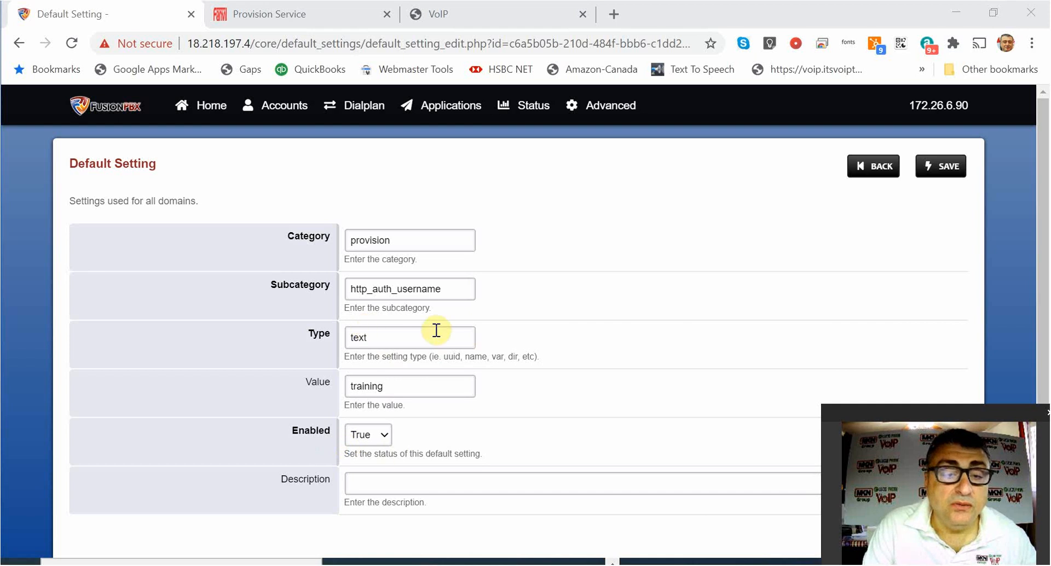
click(941, 166)
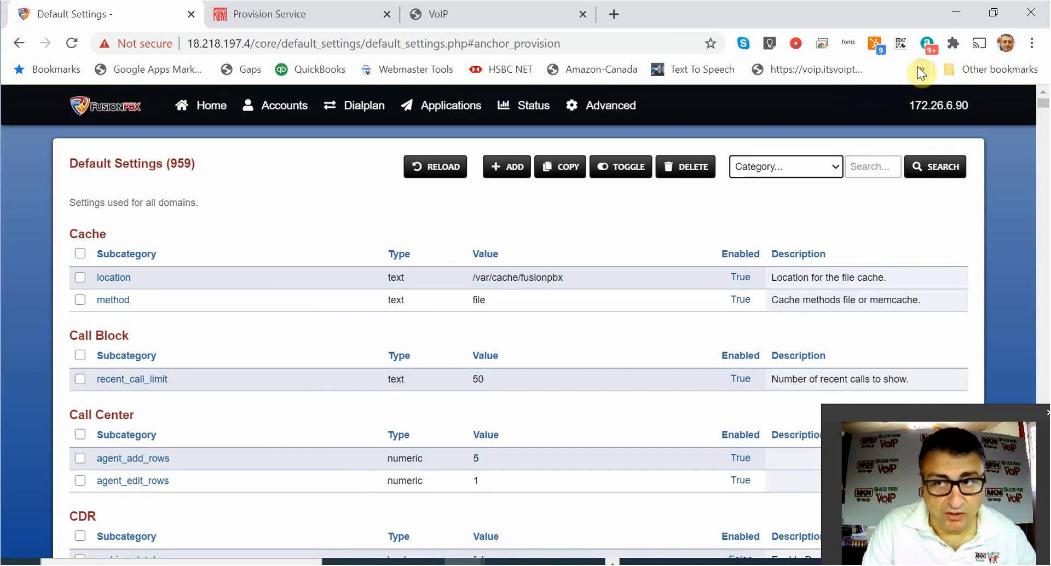
Switch to the 18.218.197.4 domain and open Default Settings.
mouse_move(593, 109)
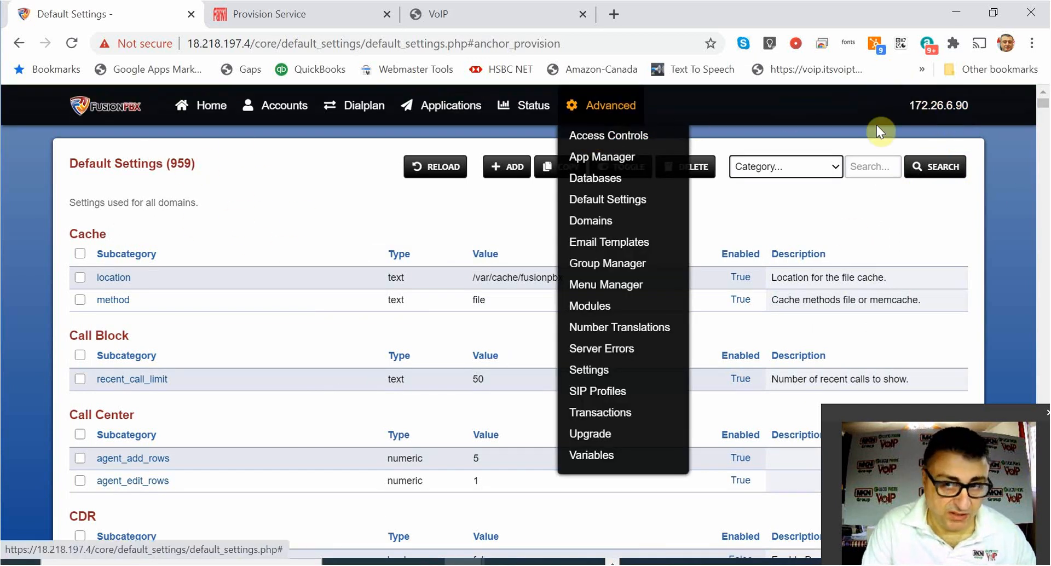
click(958, 104)
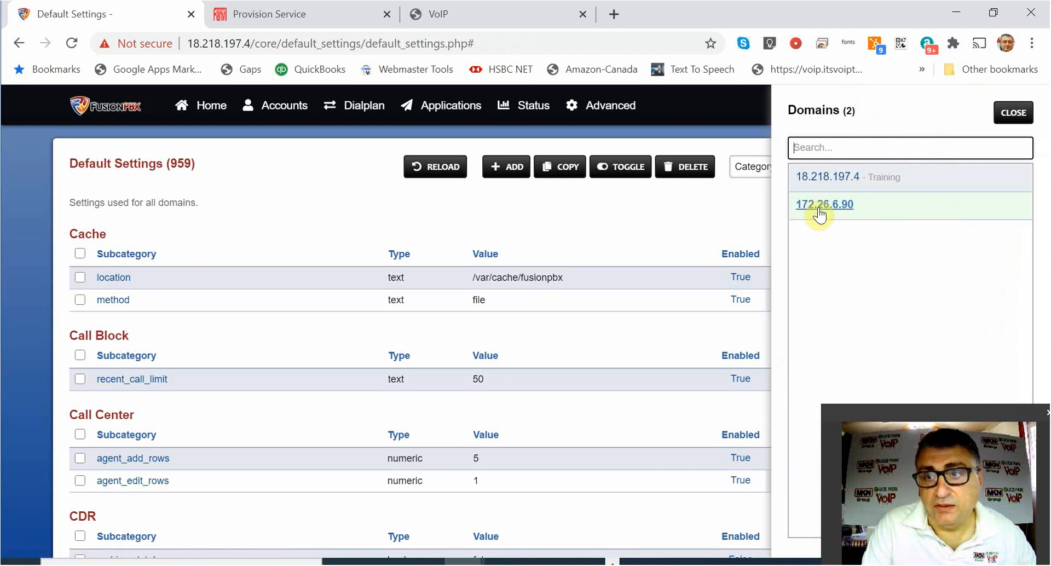
click(824, 180)
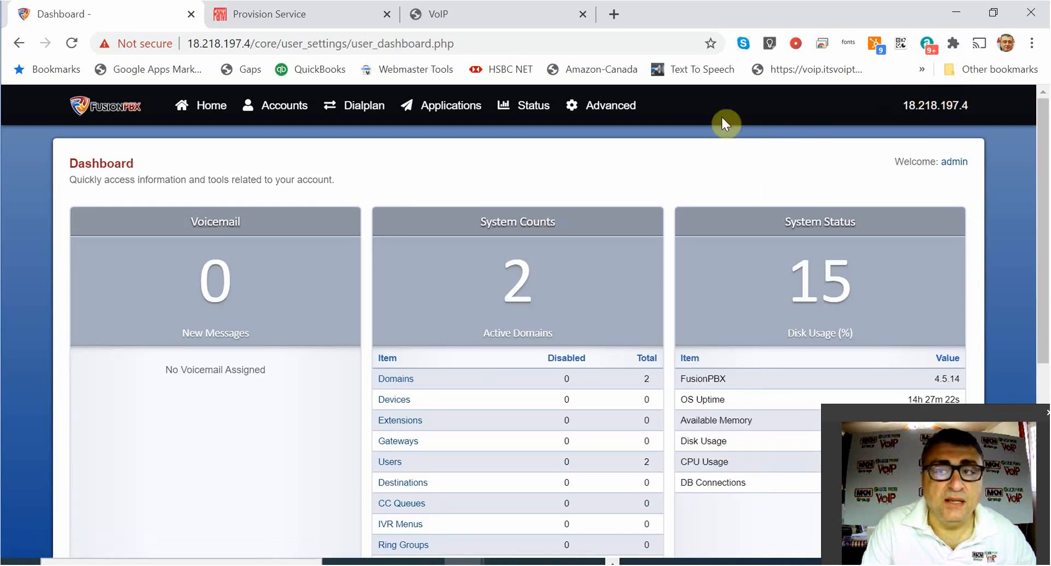
mouse_move(554, 112)
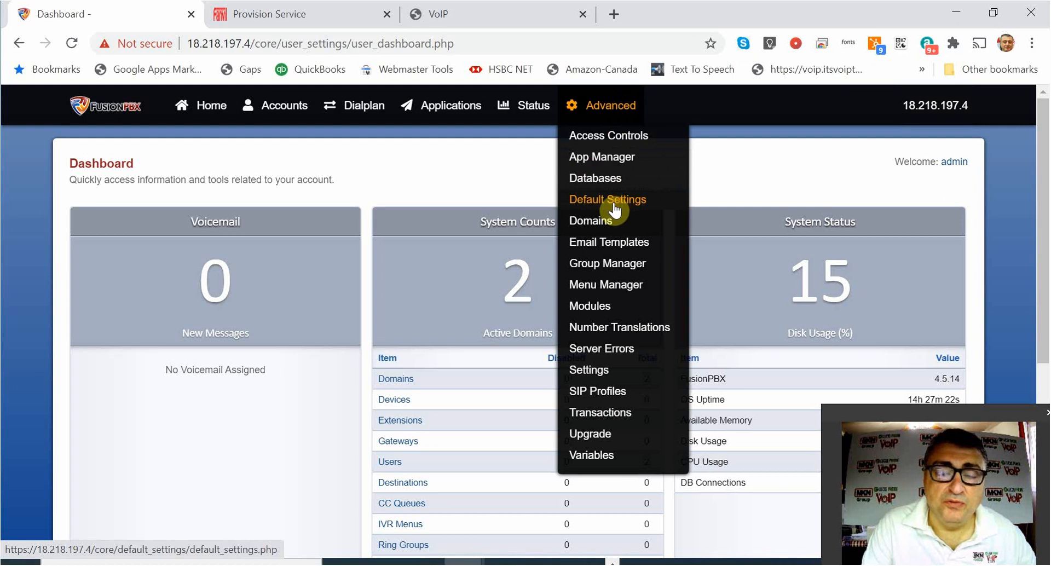
click(617, 206)
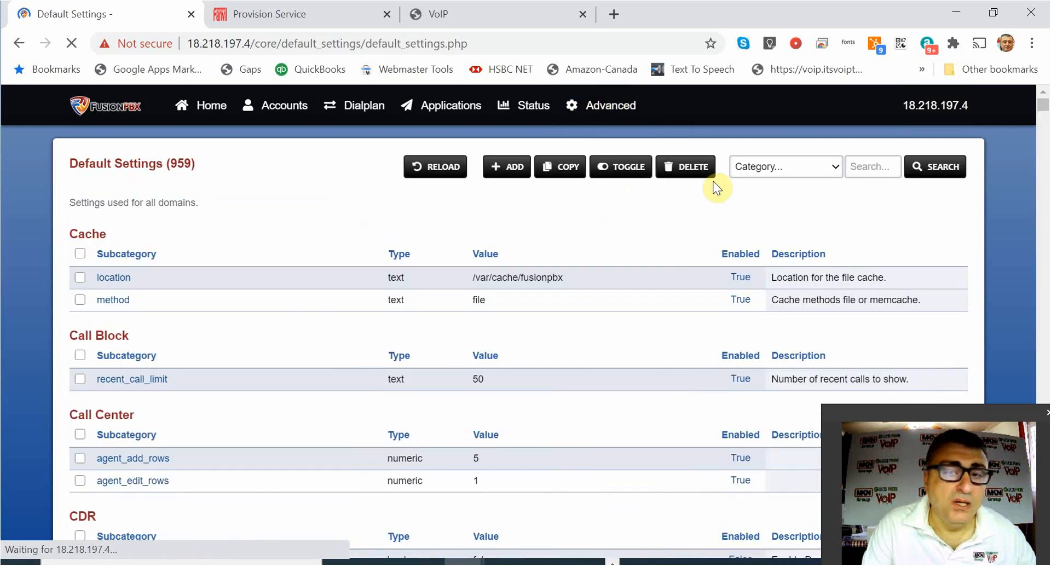
Search 'auth' and toggle Provision http_auth_type (digest) to True.
click(877, 166)
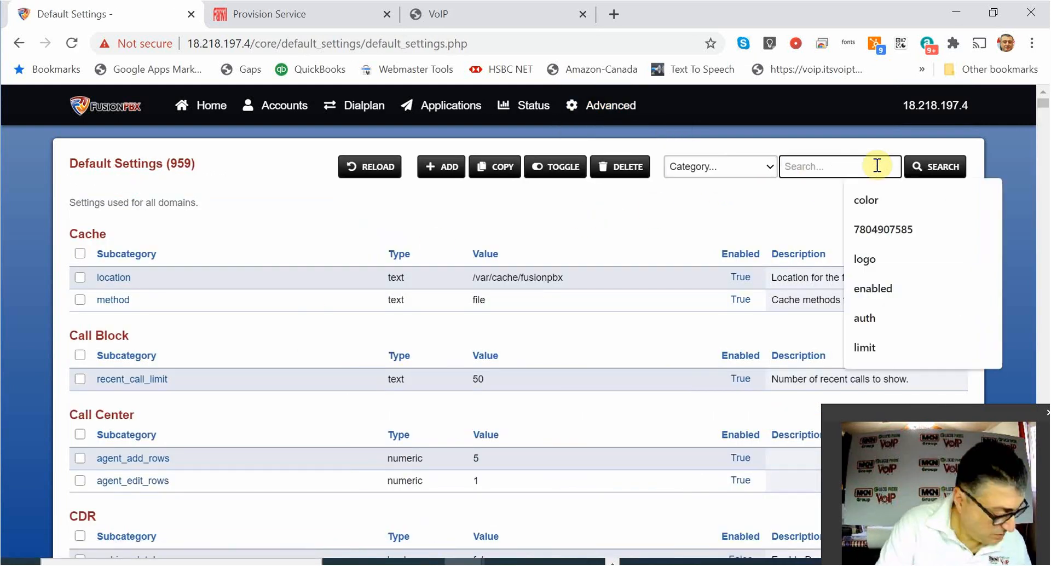
text(auth)
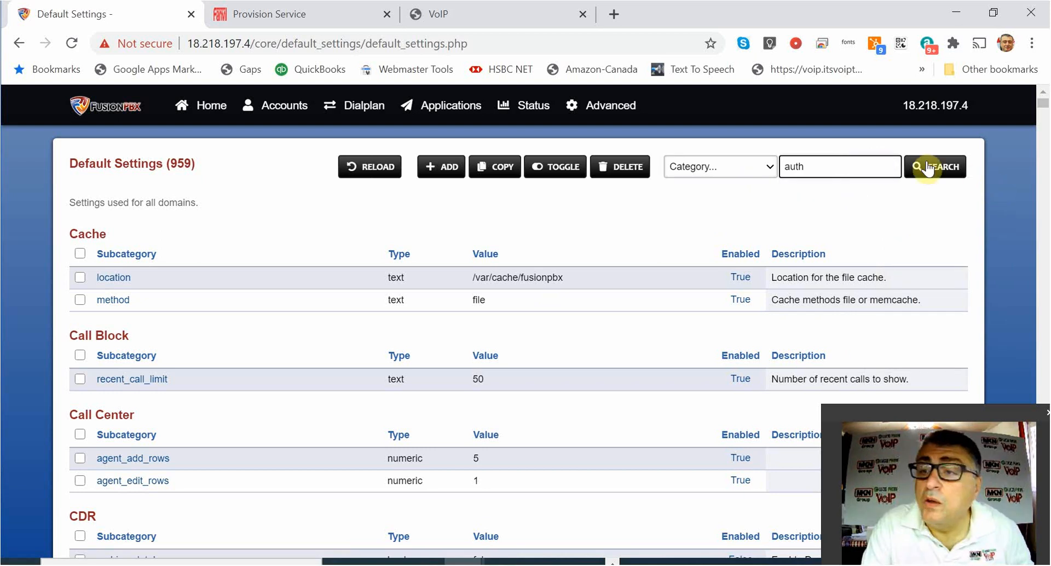
click(925, 166)
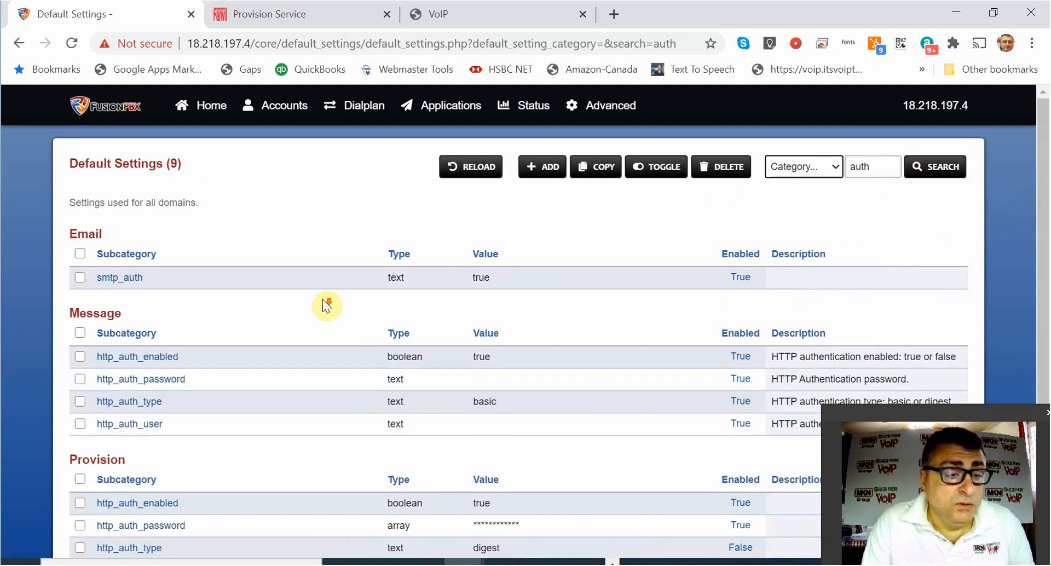
scroll(324, 301, down, 3)
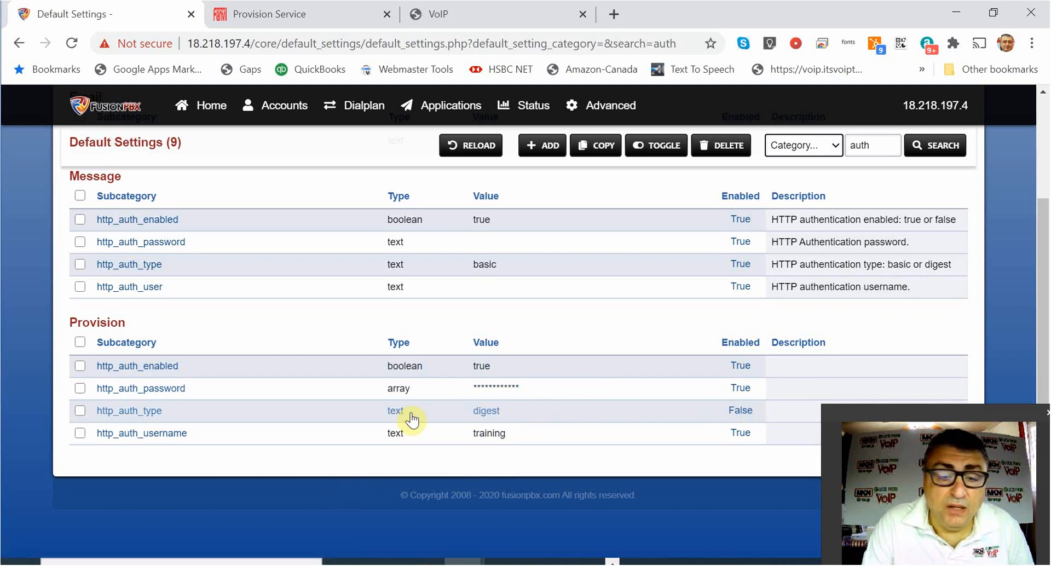
click(746, 411)
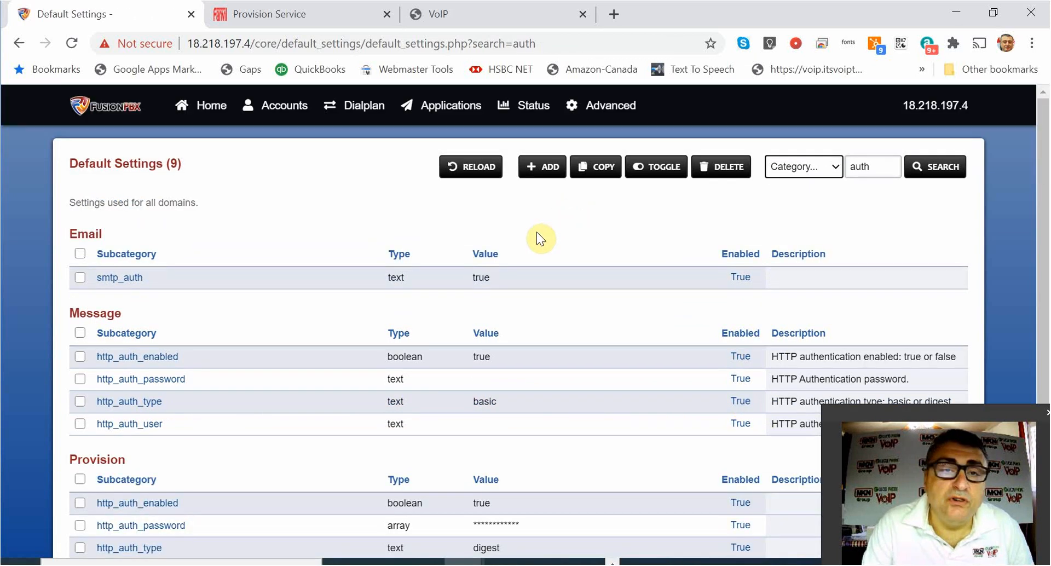
mouse_move(268, 120)
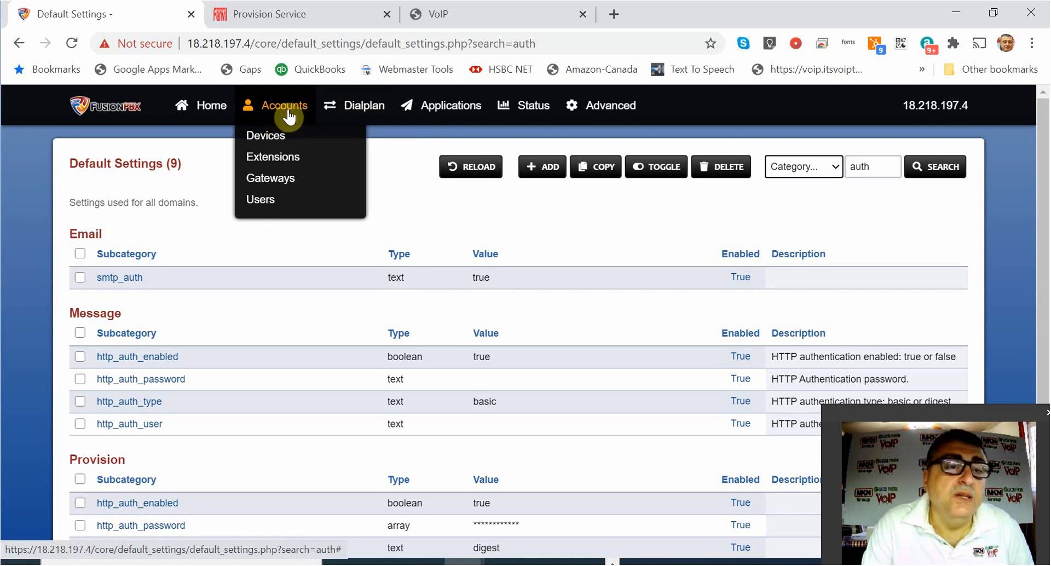
Create and save extension 100, then return to the Extensions list.
click(266, 157)
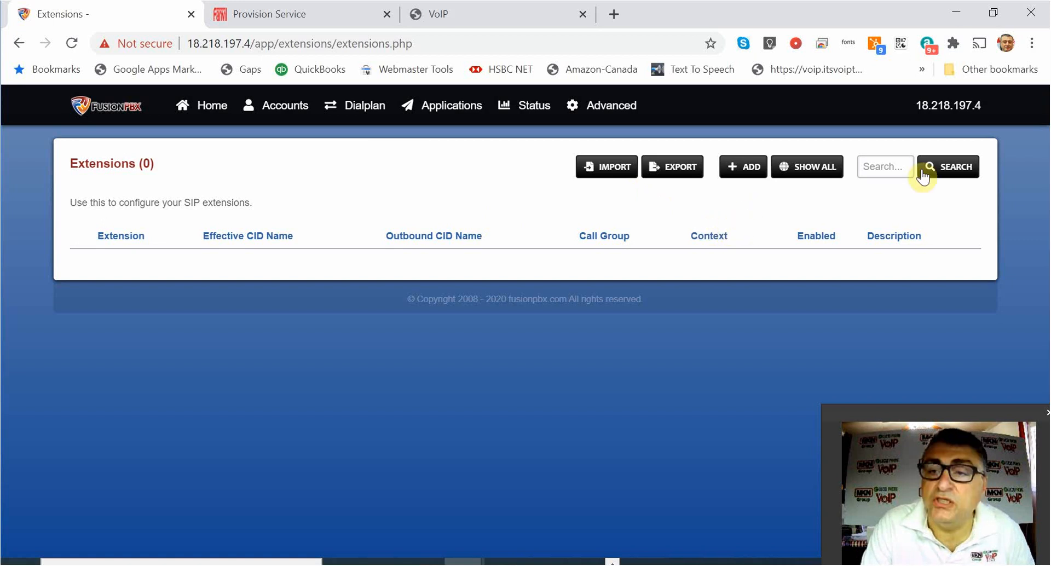
click(742, 167)
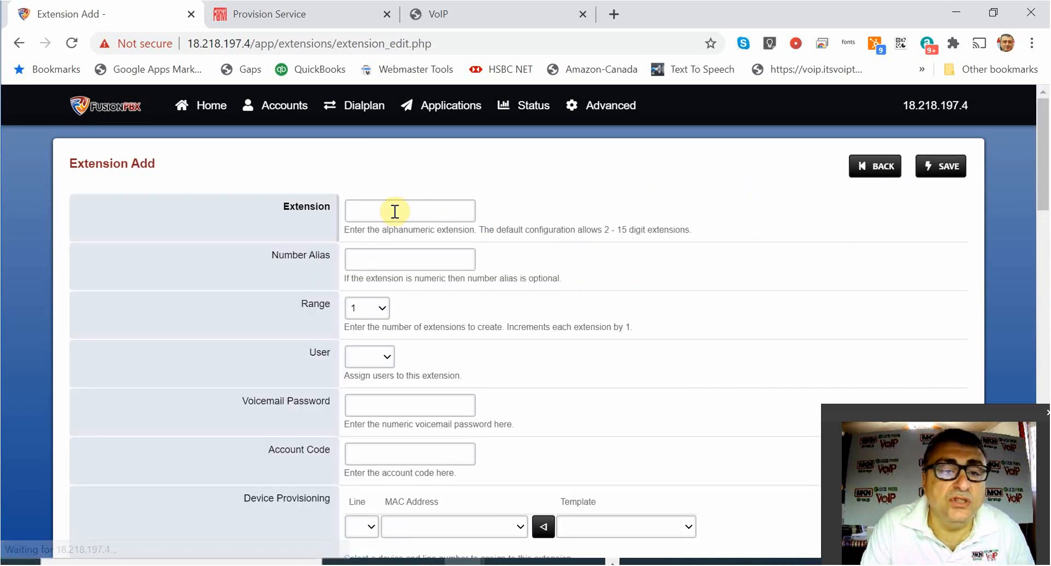
click(395, 210)
text(10)
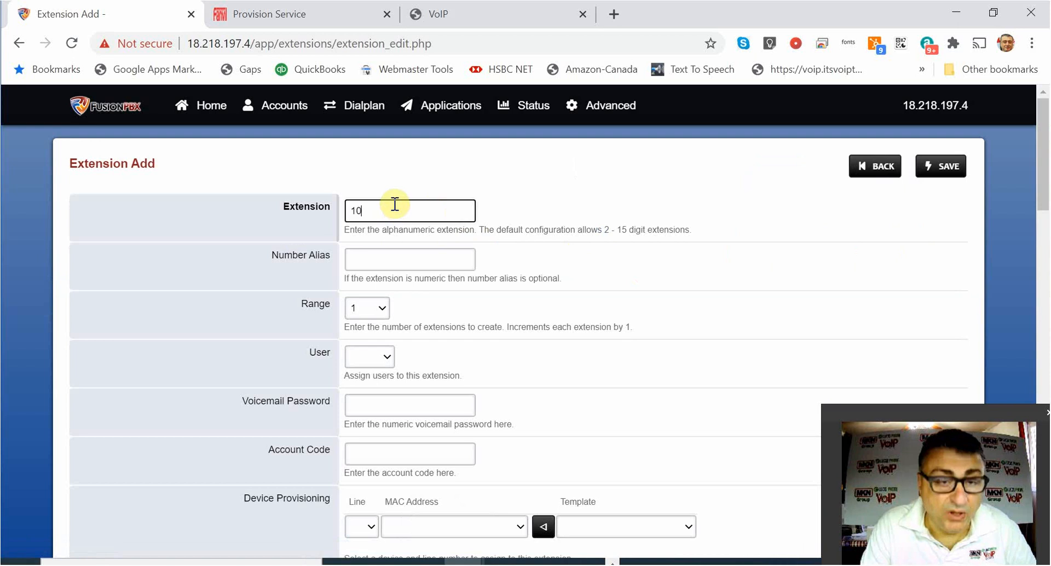
text(0)
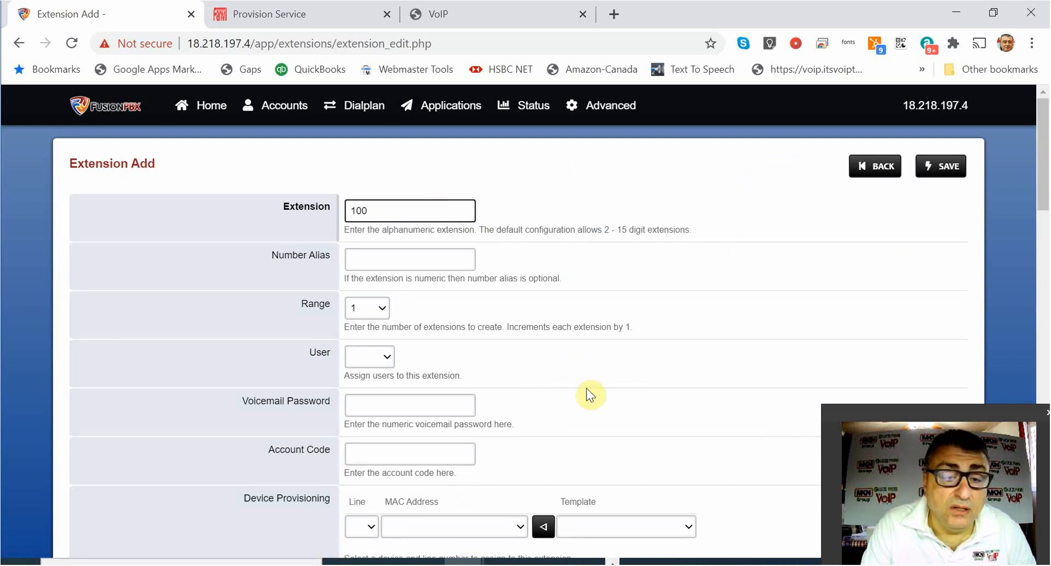
click(587, 390)
click(959, 176)
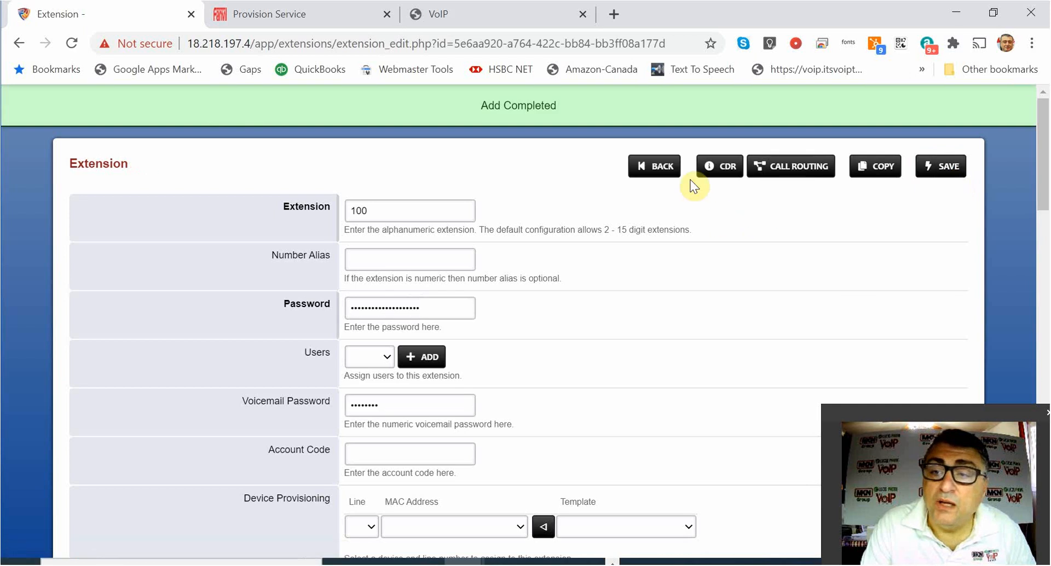
click(657, 166)
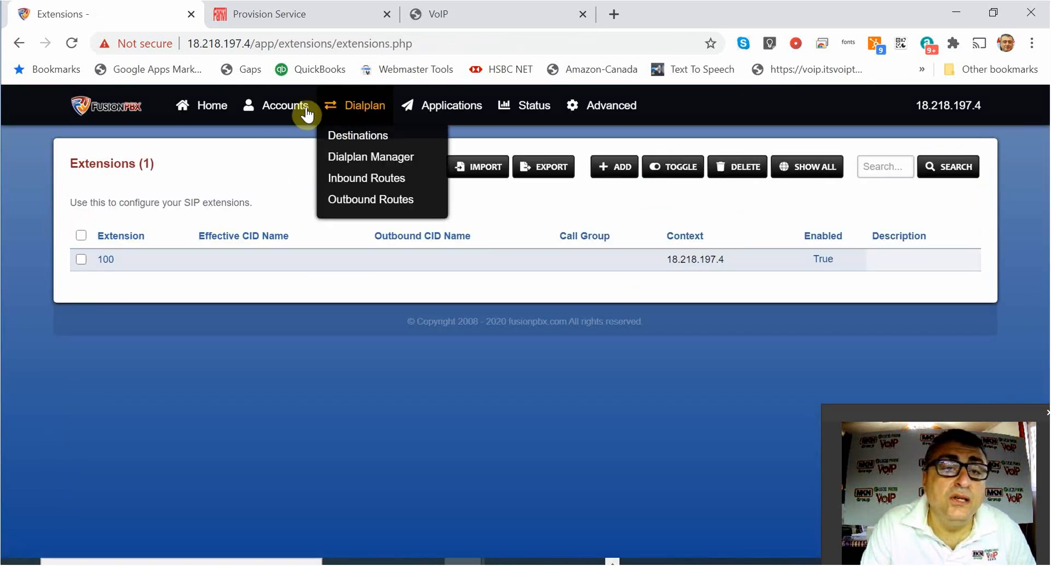
Start a blank new device in FusionPBX's Devices list, then go back to Fanvil Provision Service.
mouse_move(287, 106)
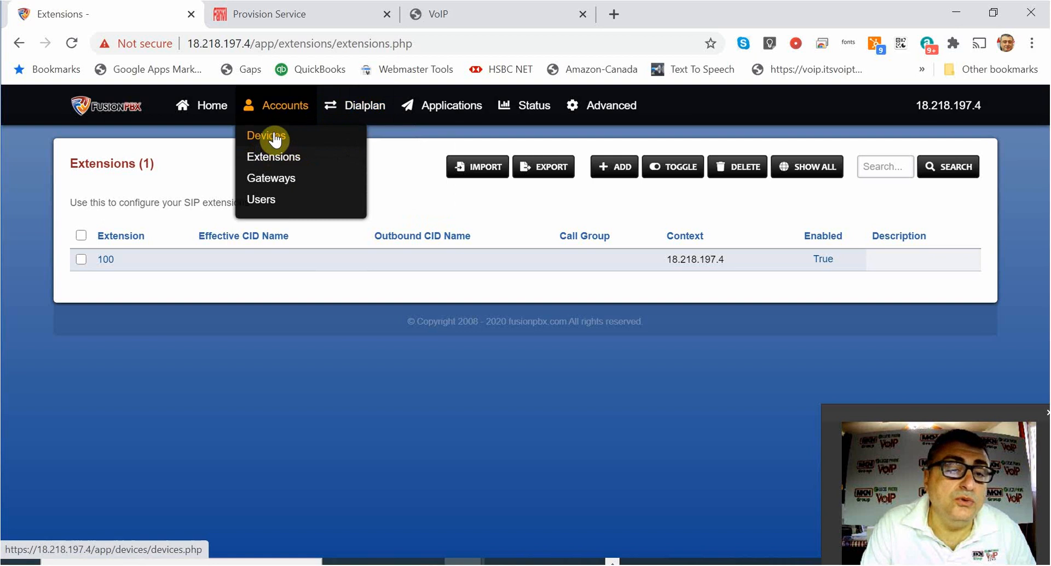
click(275, 138)
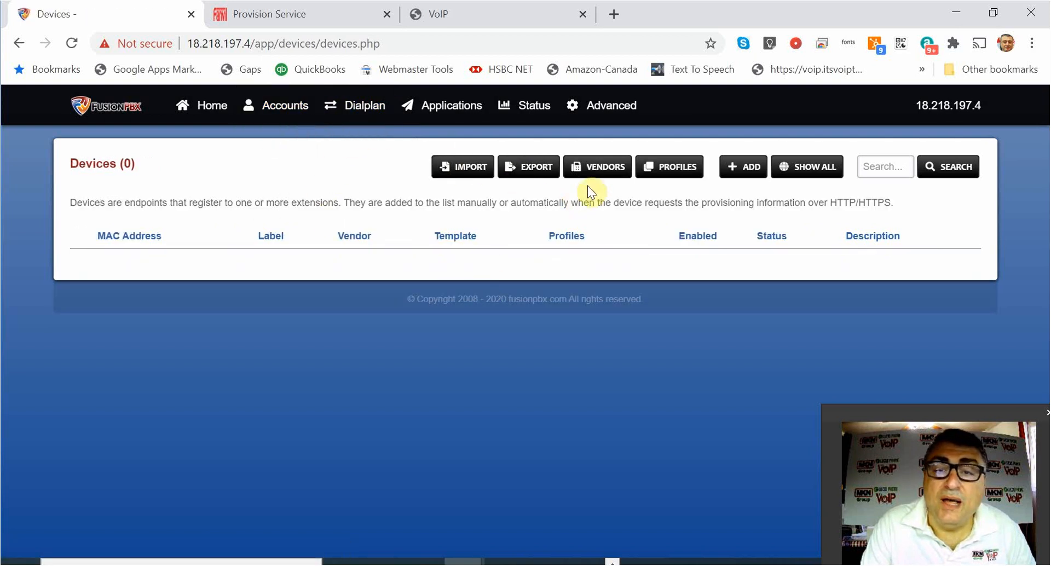
click(743, 167)
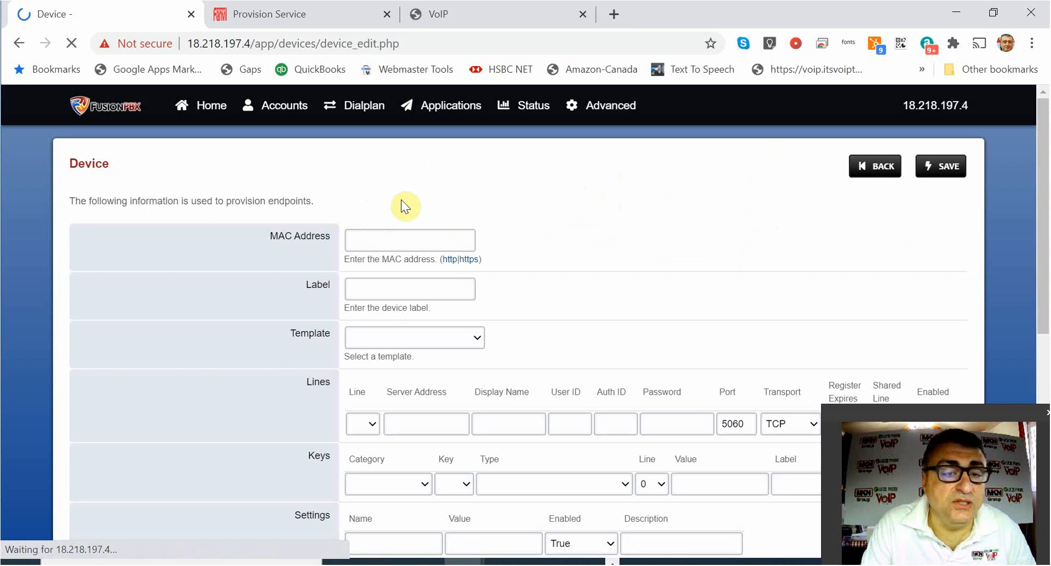
click(394, 237)
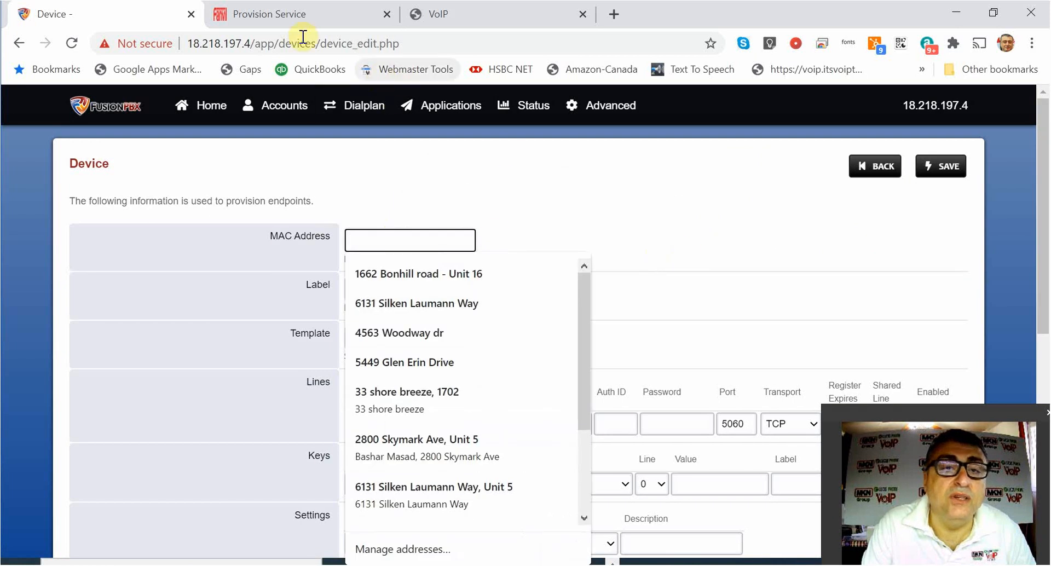
click(321, 14)
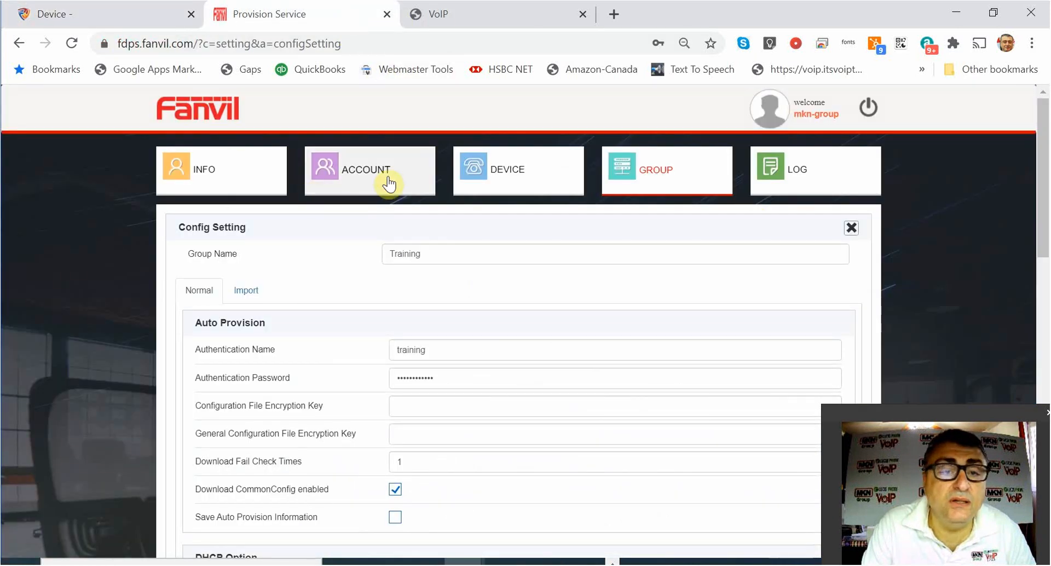
Copy the X4 phone's MAC 0c383e1b52e1 from the Fanvil FDPS device list and return to FusionPBX.
click(498, 177)
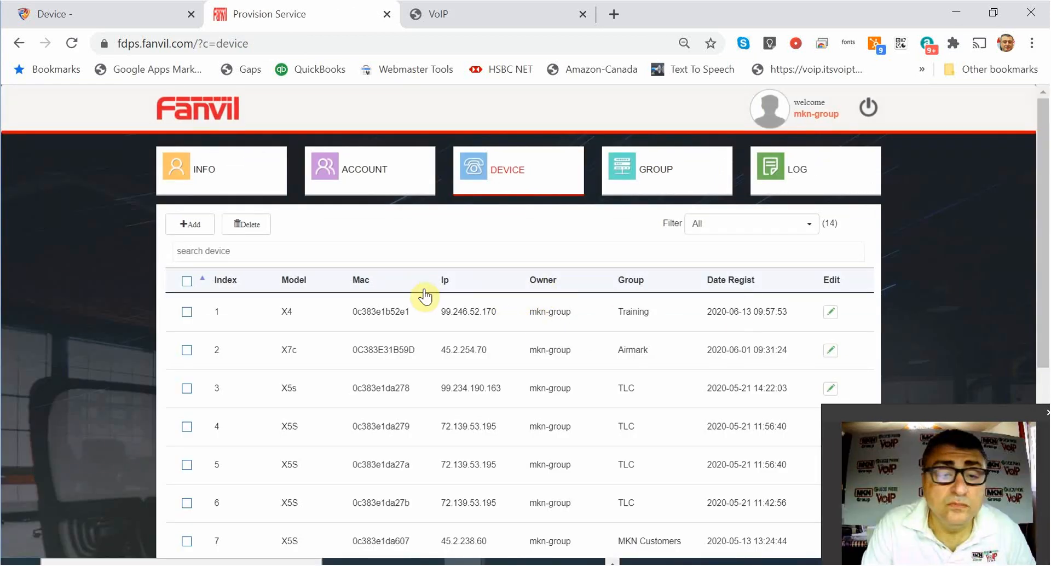
drag(410, 313, 356, 310)
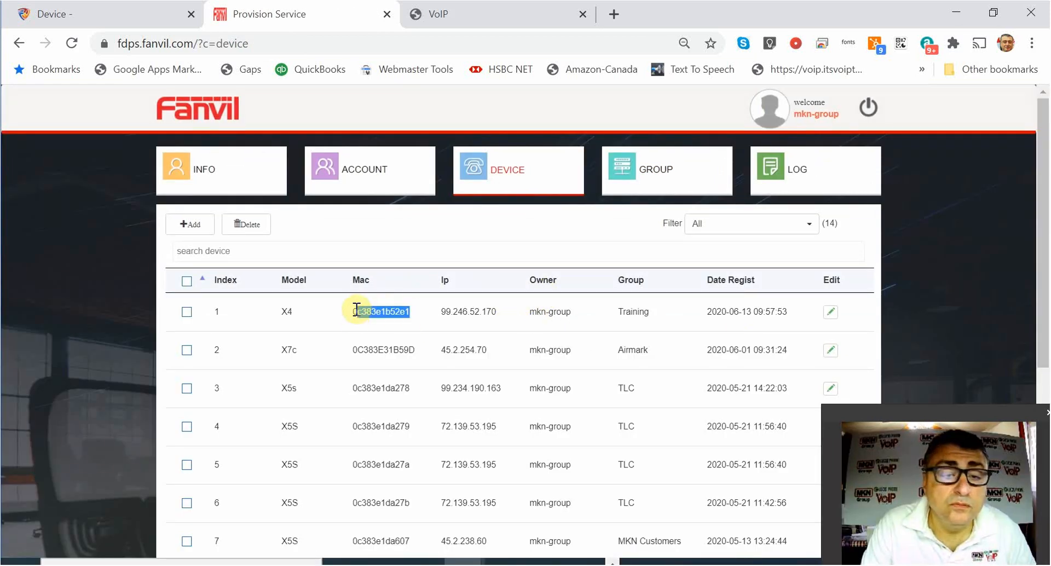
right_click(377, 311)
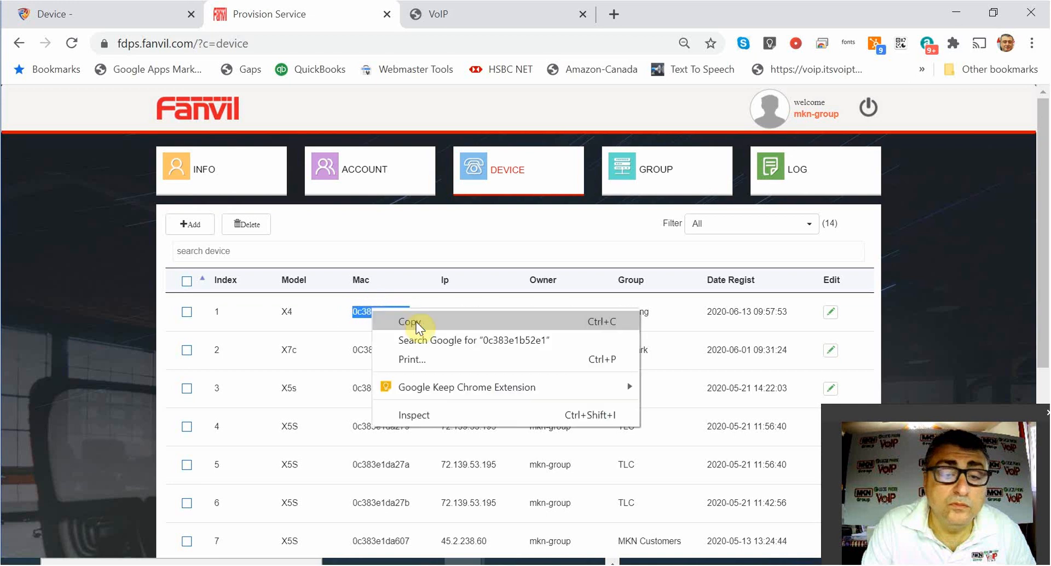
click(416, 322)
click(106, 13)
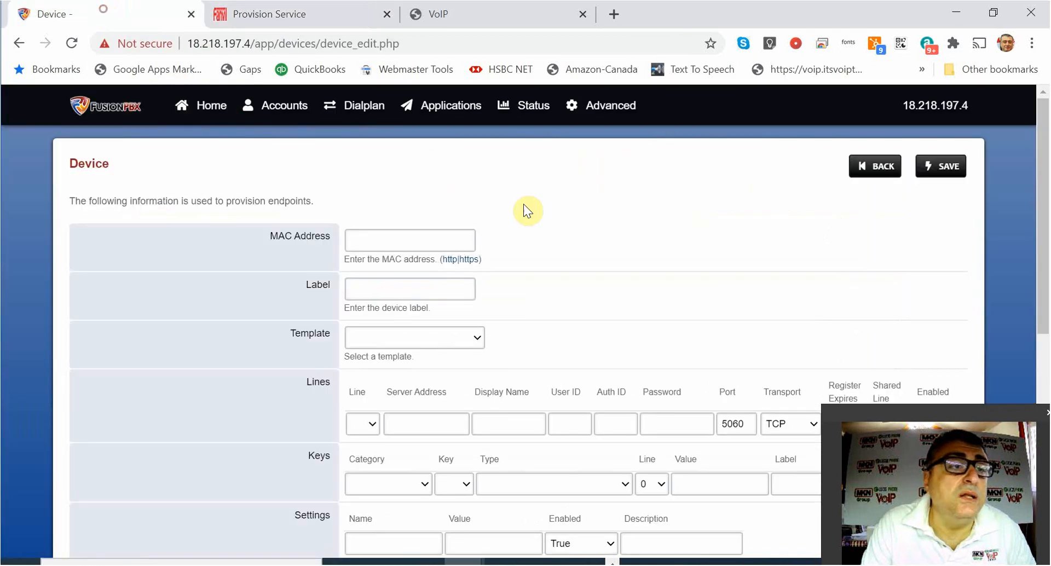
Paste MAC 0c383e1b52e1 into the new device and label it Training.
click(416, 236)
key(ctrl+v)
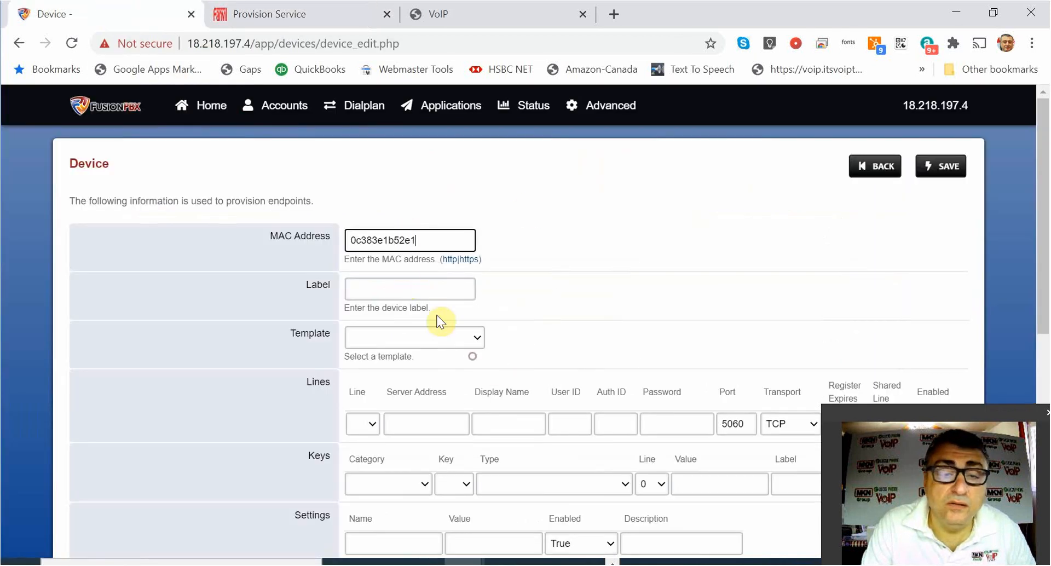
click(406, 289)
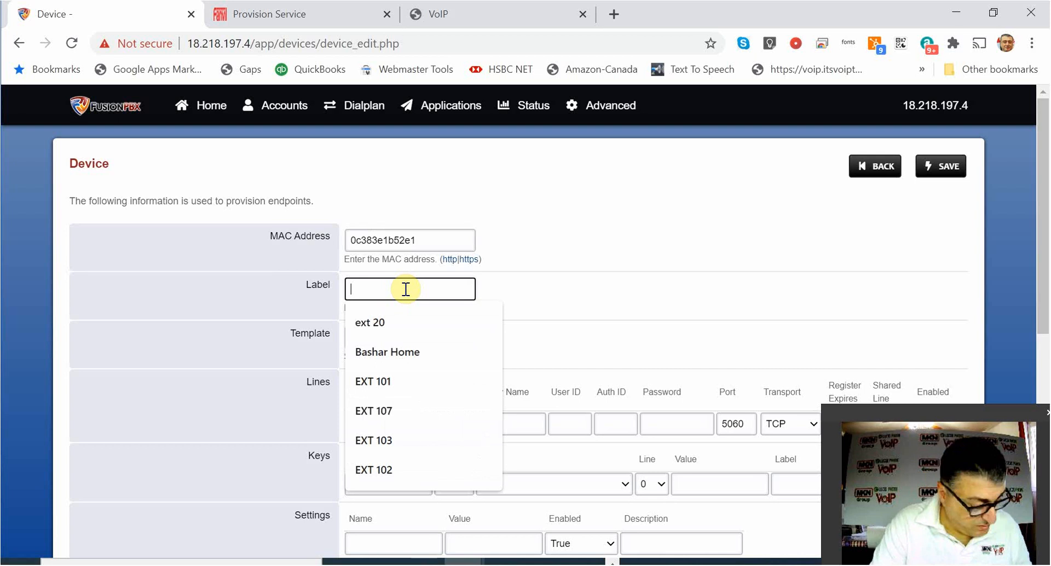
key(Escape)
text(Tr)
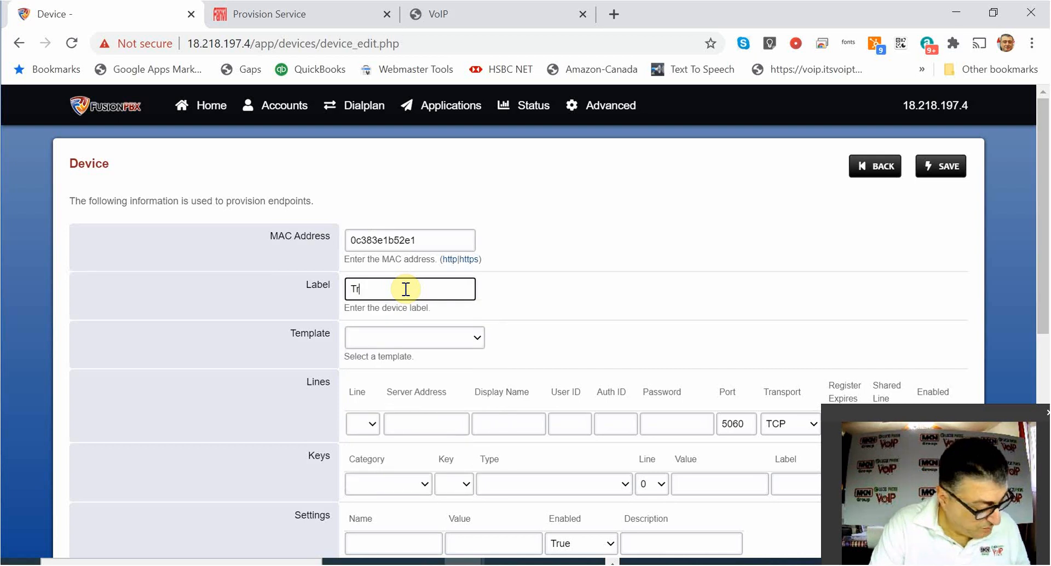
text(aining)
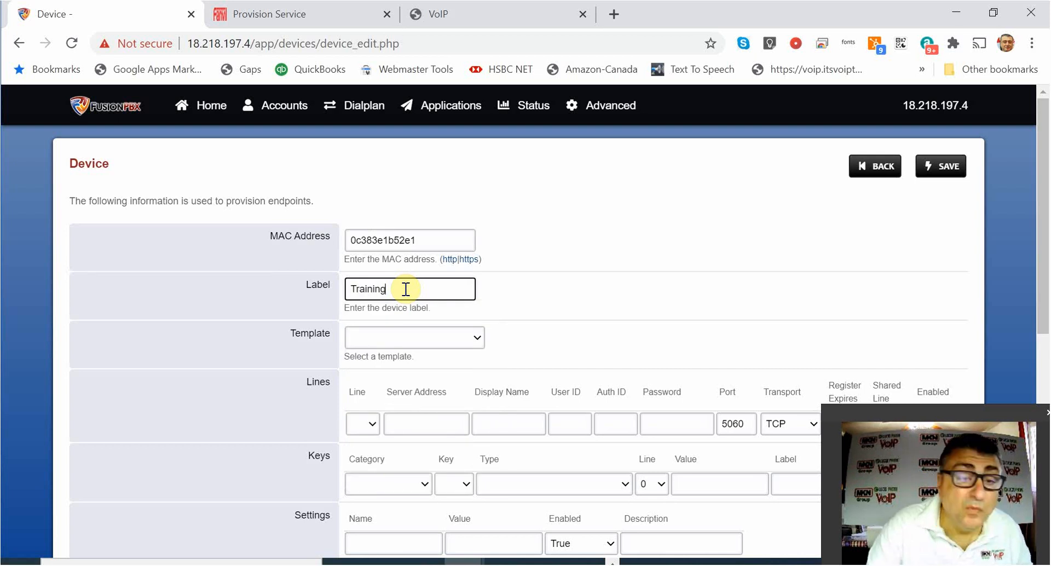
click(733, 307)
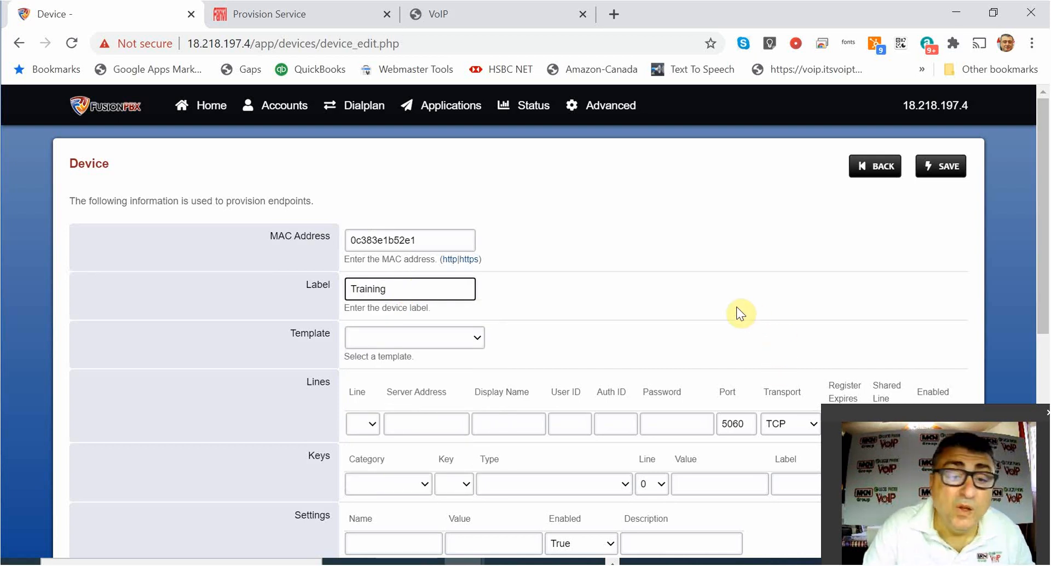
Choose the fanvil/x4 device template.
click(480, 336)
scroll(440, 170, down, 6)
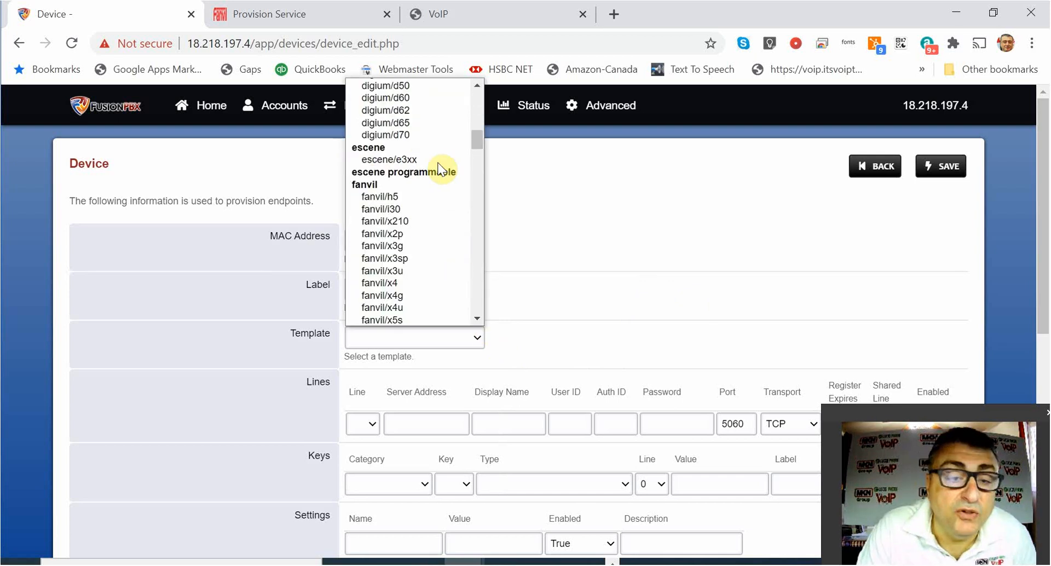
scroll(439, 170, down, 2)
scroll(440, 252, up, 2)
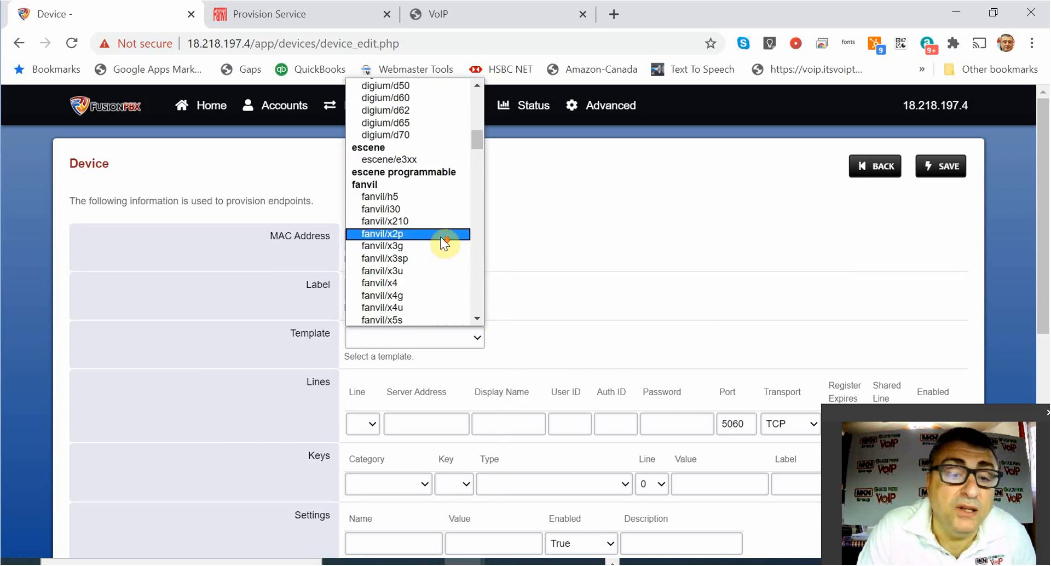
scroll(410, 250, down, 3)
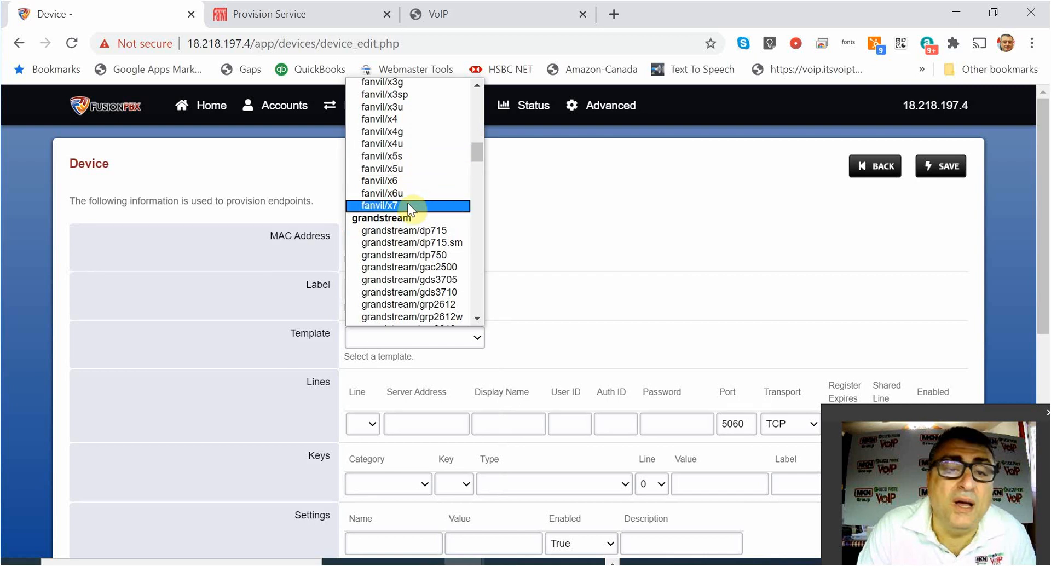
scroll(437, 180, up, 3)
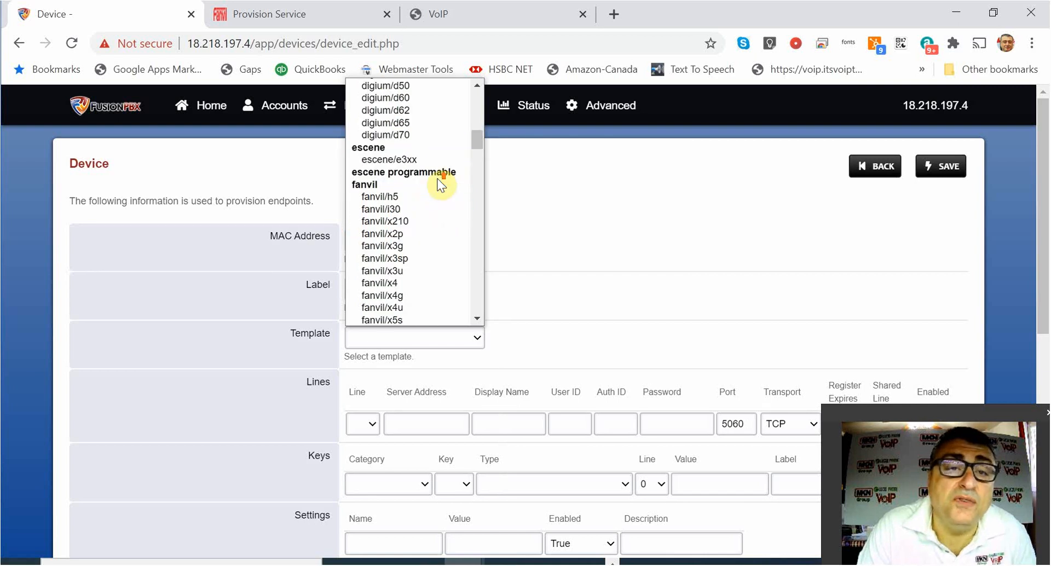
click(410, 282)
Set the device's line number to 1 and save the new device.
scroll(340, 258, down, 3)
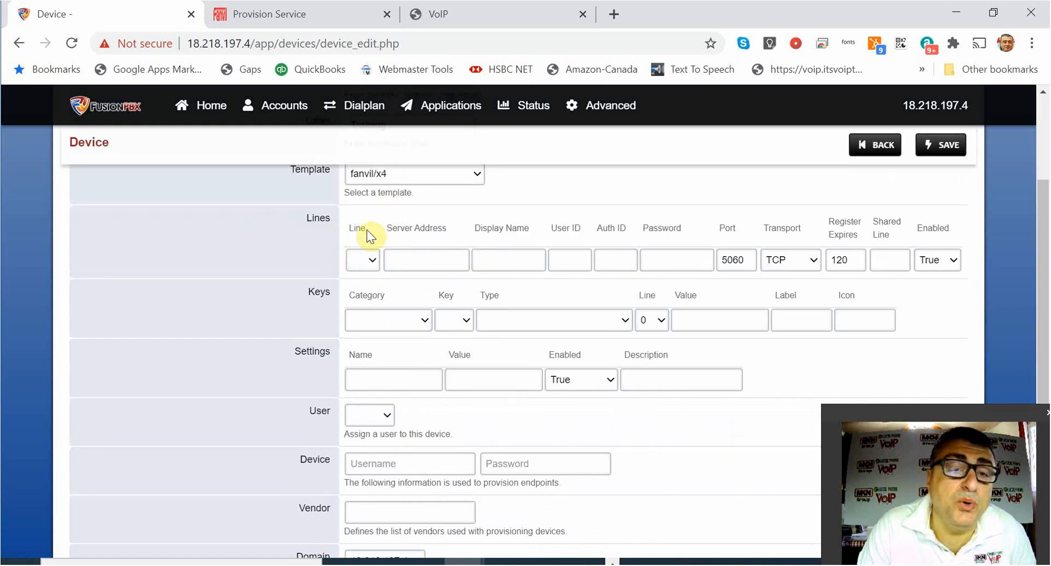
click(373, 261)
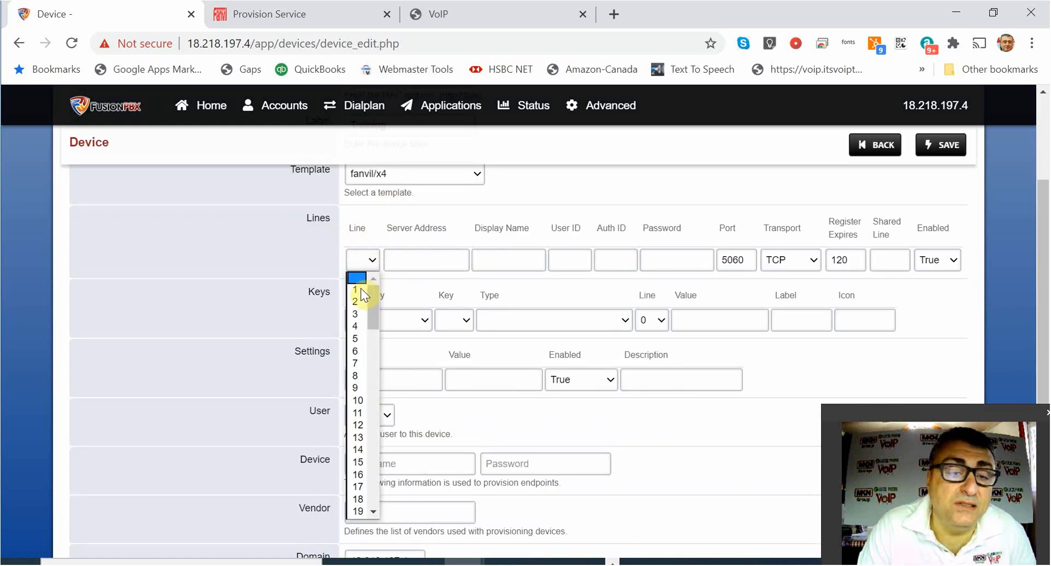
click(360, 288)
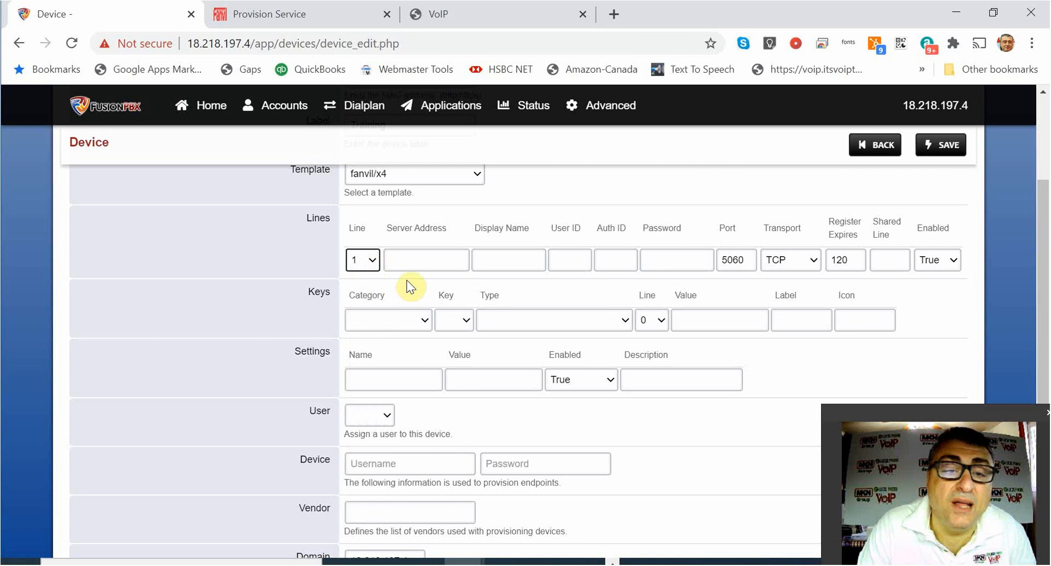
click(368, 263)
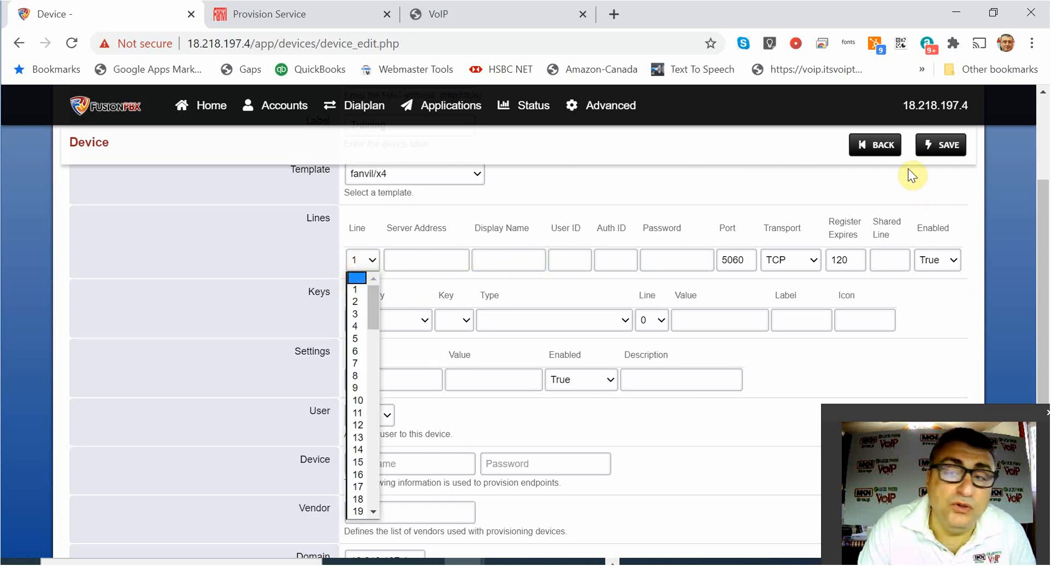
click(940, 148)
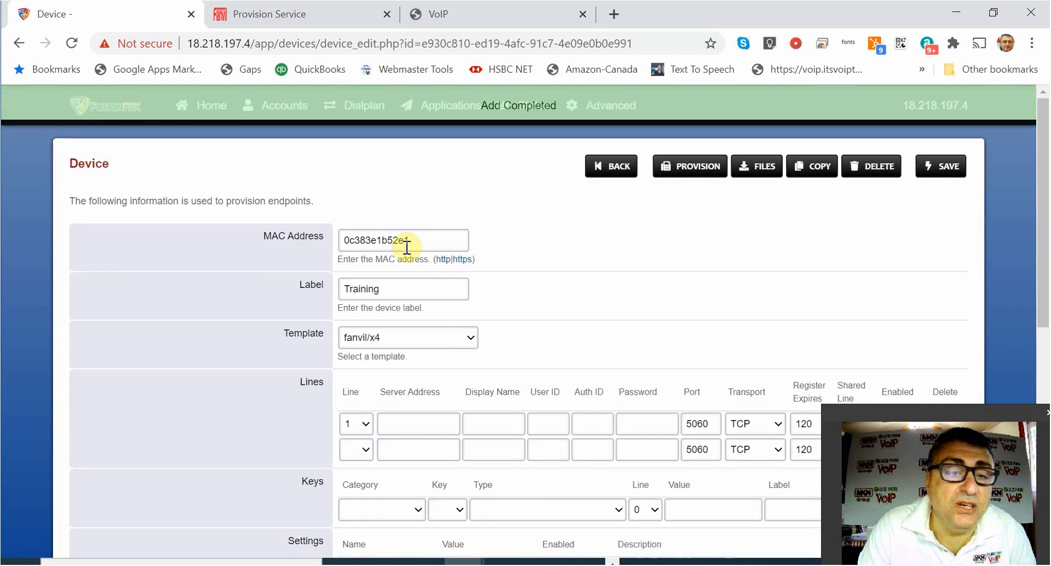
click(611, 166)
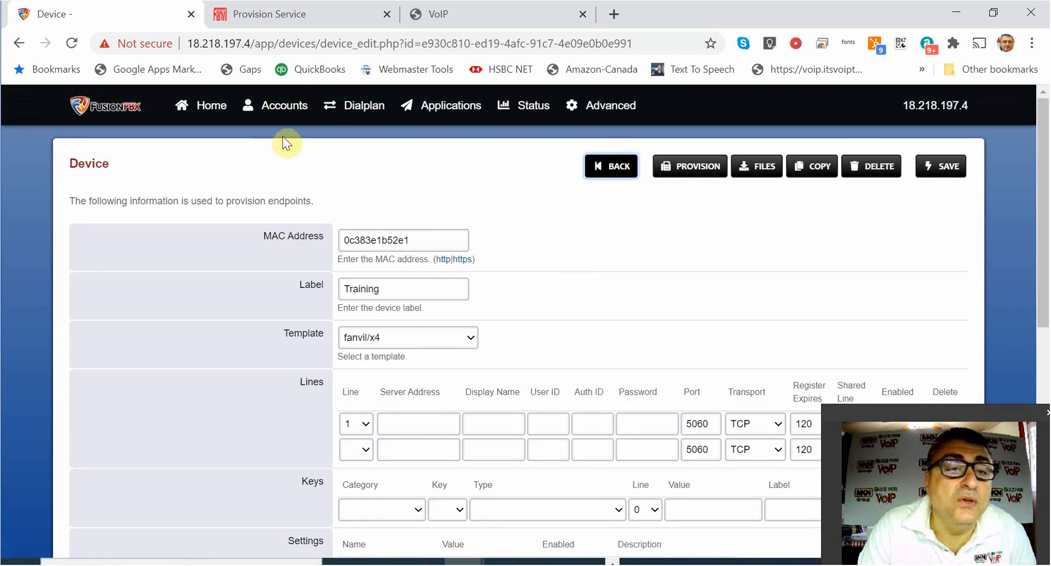
Open extension 100 and provision it on line 1 of device 0c383e1b52e1.
mouse_move(277, 110)
click(278, 159)
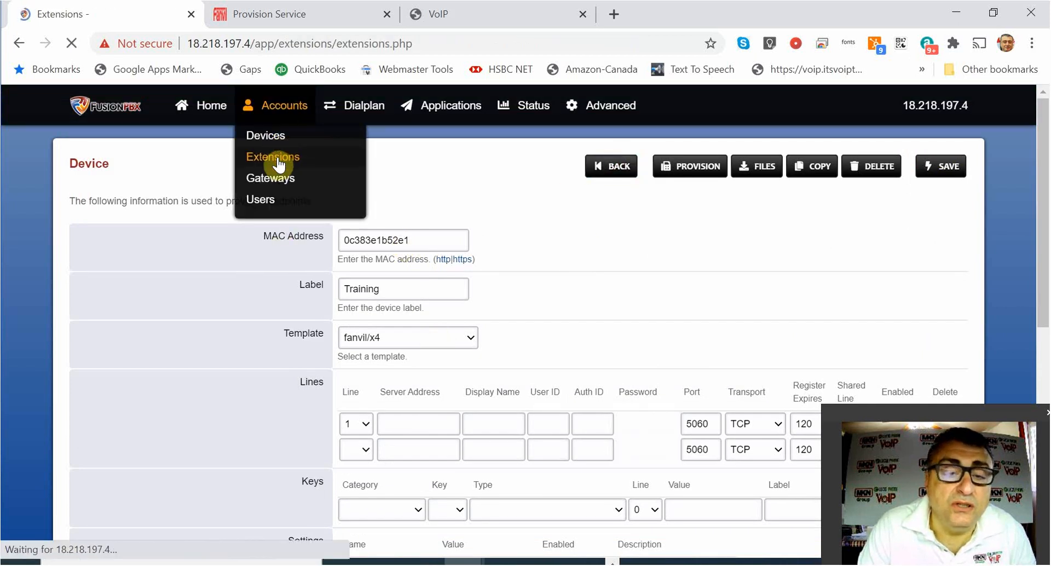
click(543, 263)
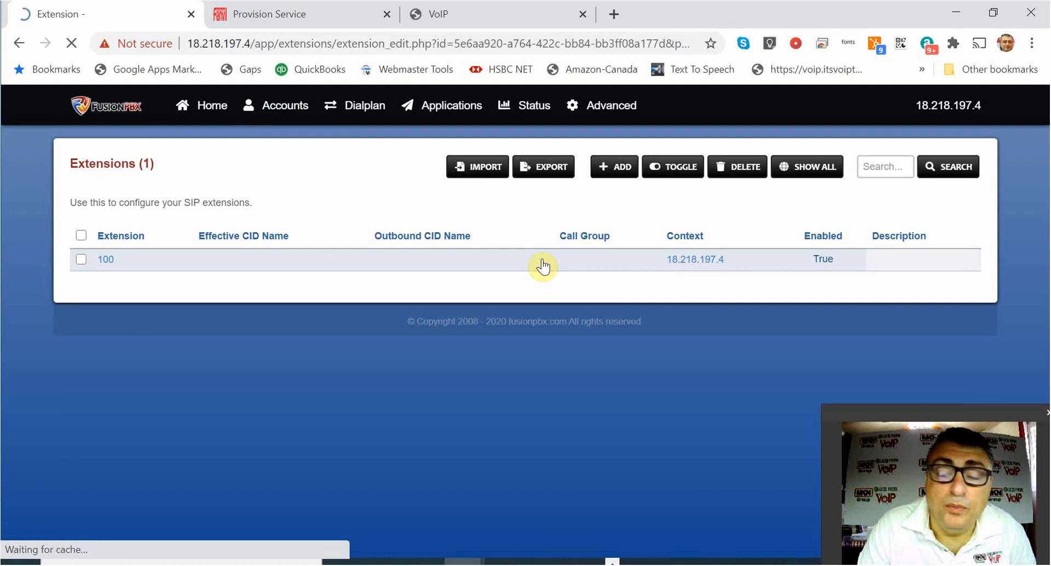
scroll(435, 376, down, 3)
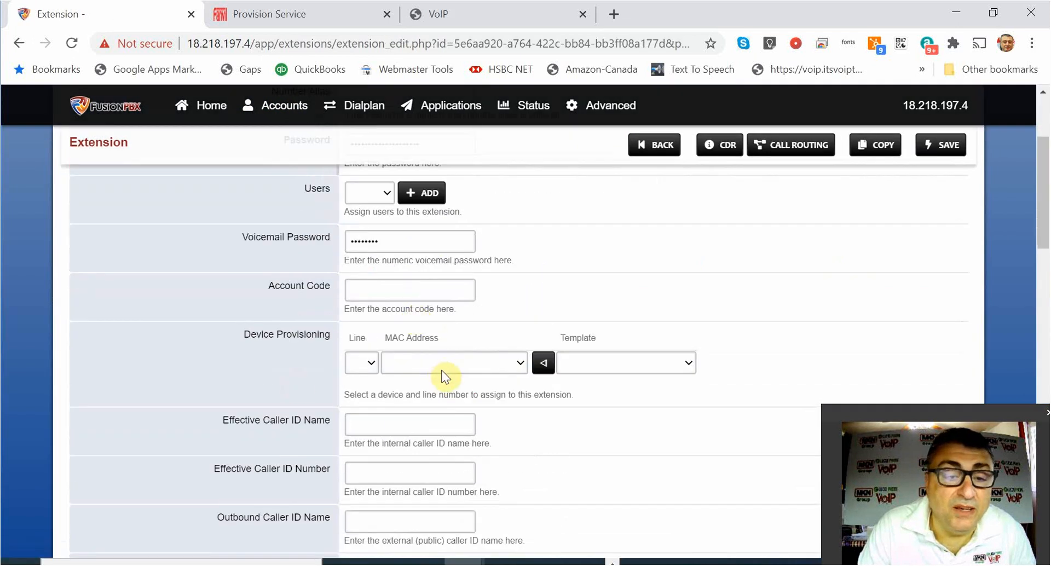
click(369, 359)
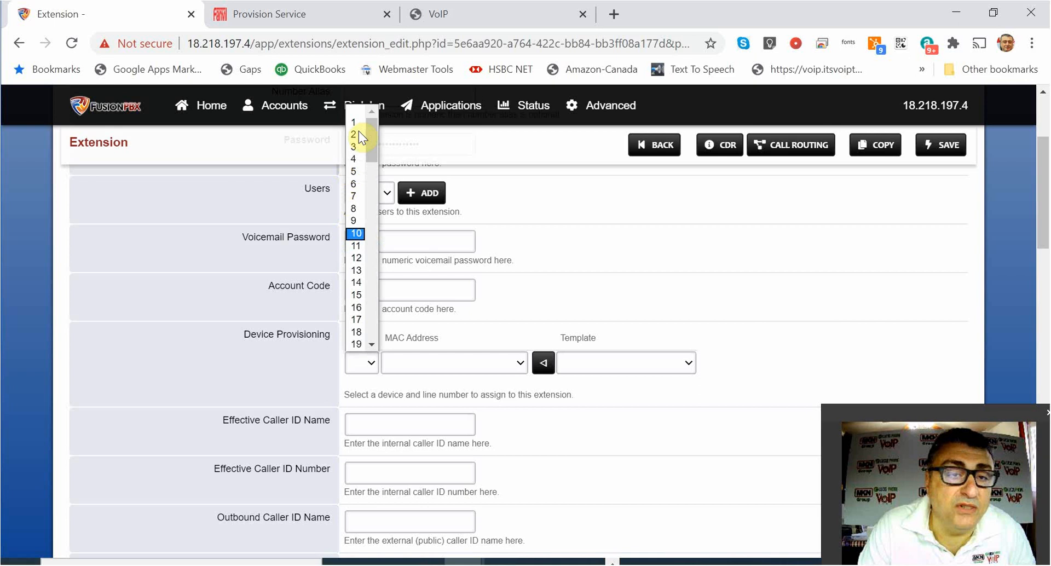
click(354, 122)
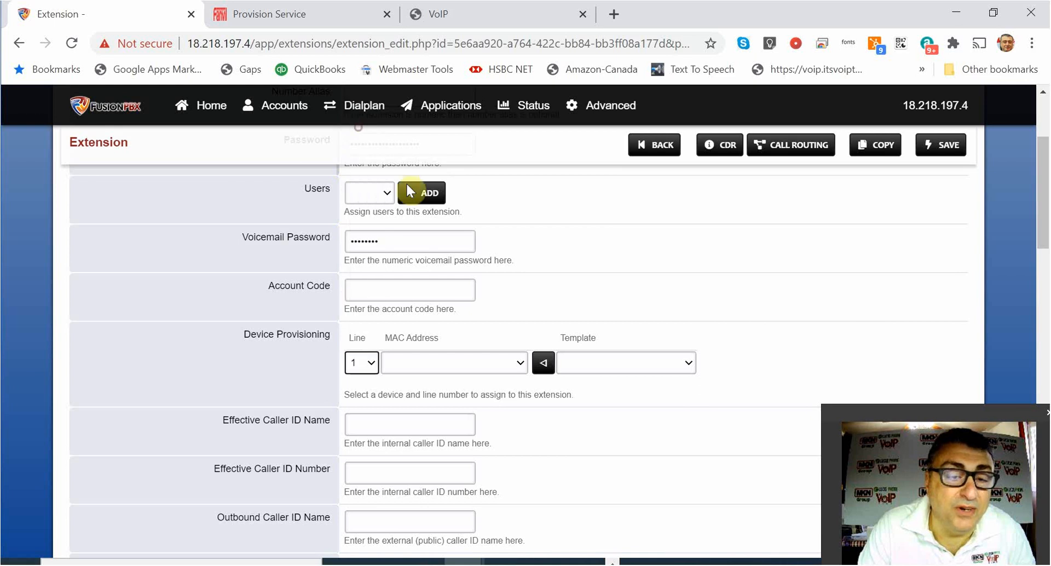
click(520, 362)
click(454, 394)
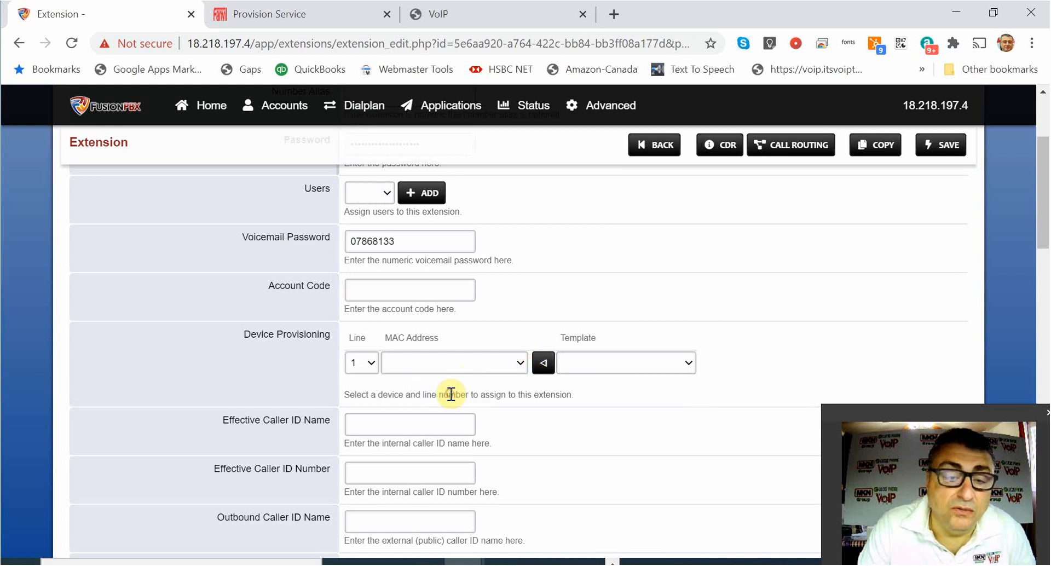
Give extension 100's provisioning the fanvil/x4 template and save it.
click(679, 370)
scroll(684, 273, down, 5)
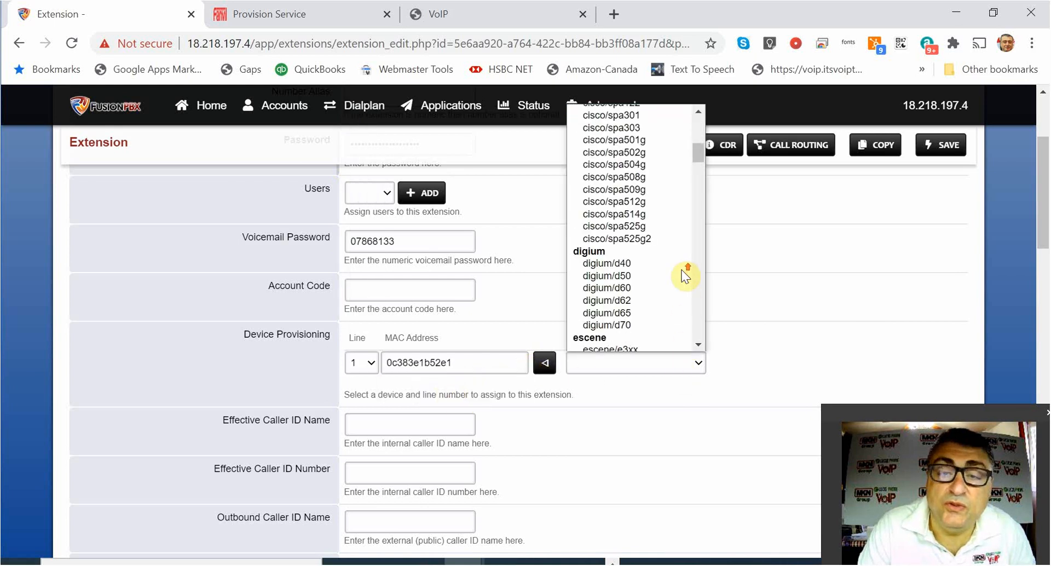
scroll(684, 277, down, 4)
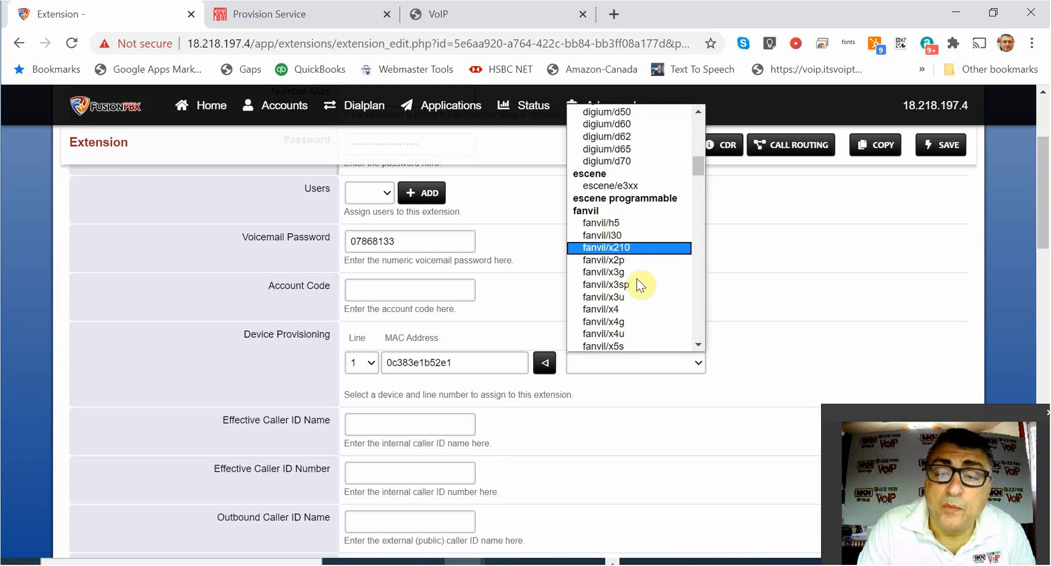
click(618, 310)
scroll(546, 329, down, 3)
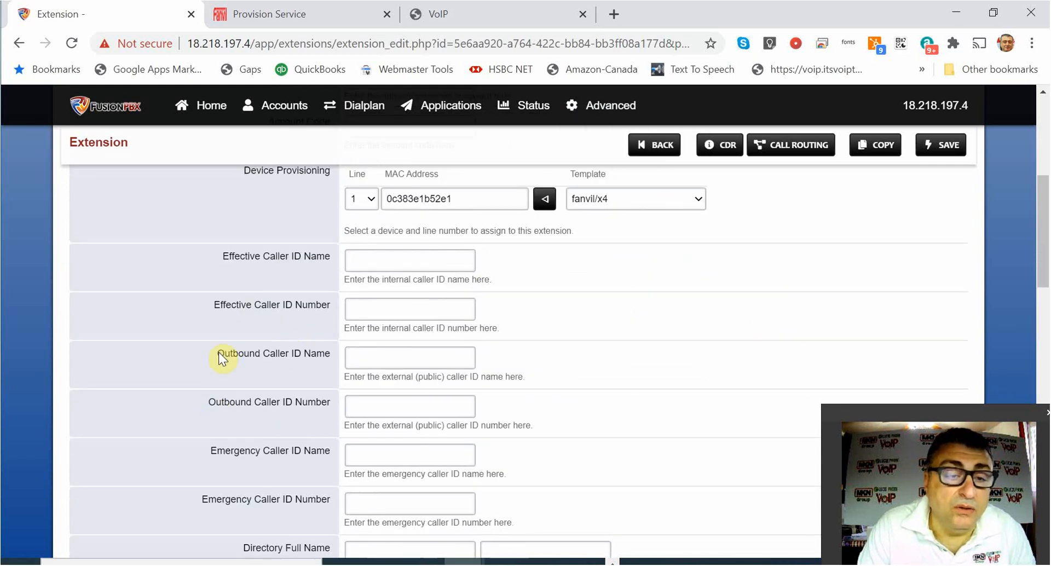
scroll(392, 366, down, 5)
scroll(407, 353, down, 13)
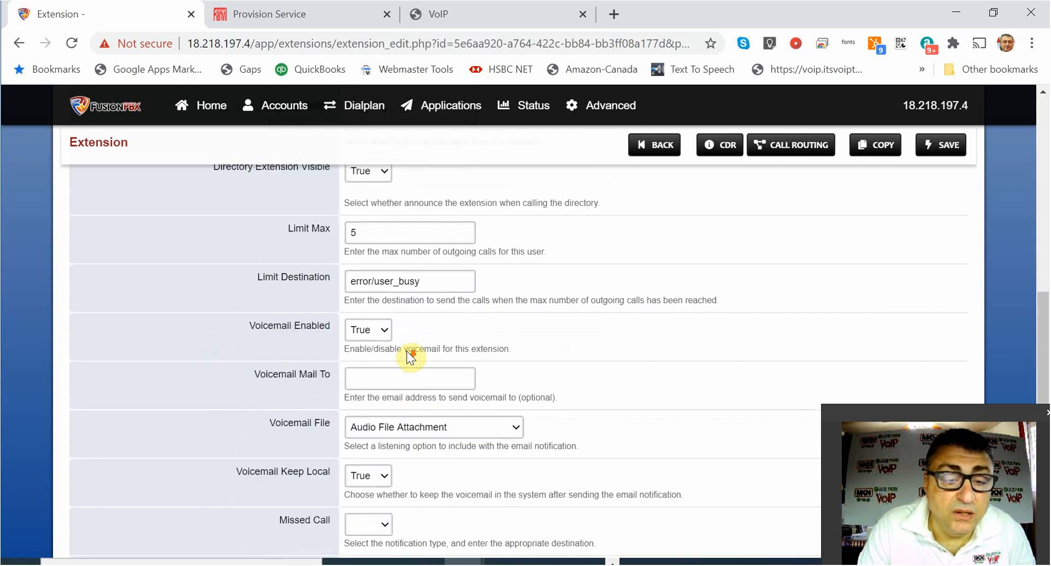
scroll(407, 351, up, 18)
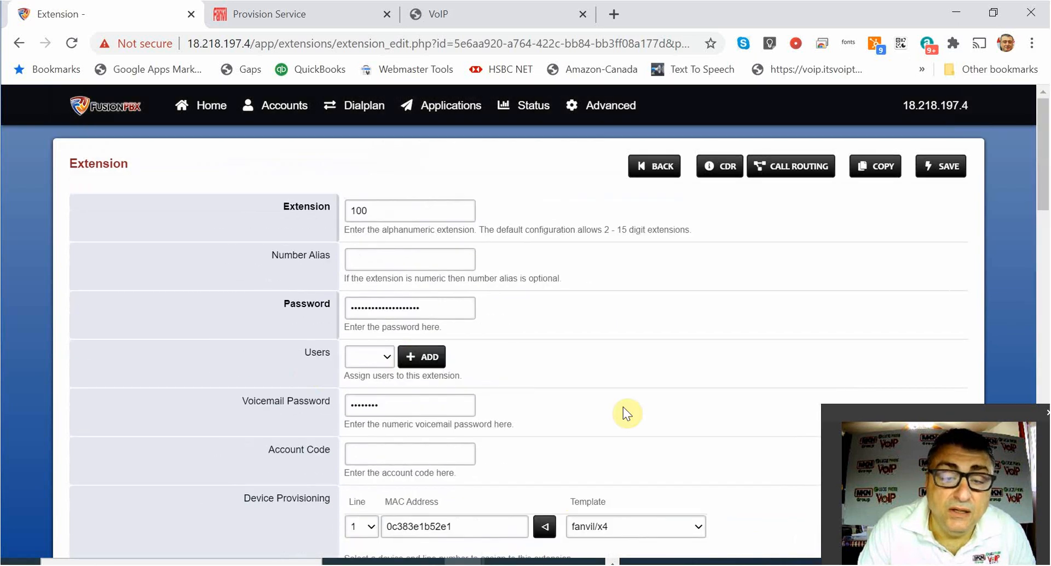
click(940, 166)
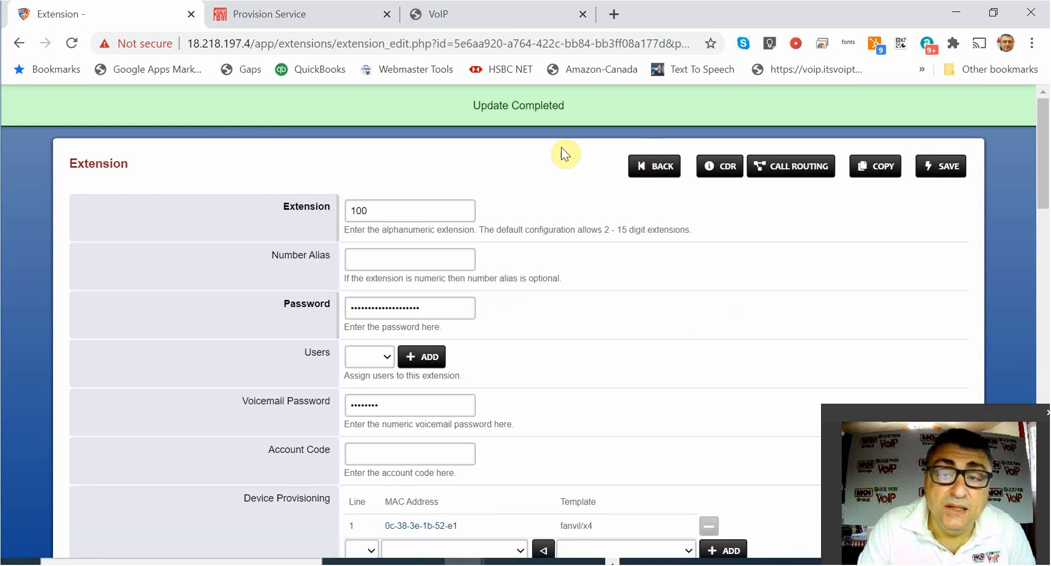
Delete the device's empty first line, keeping line 1 for user 100 on 18.218.197.4.
mouse_move(291, 107)
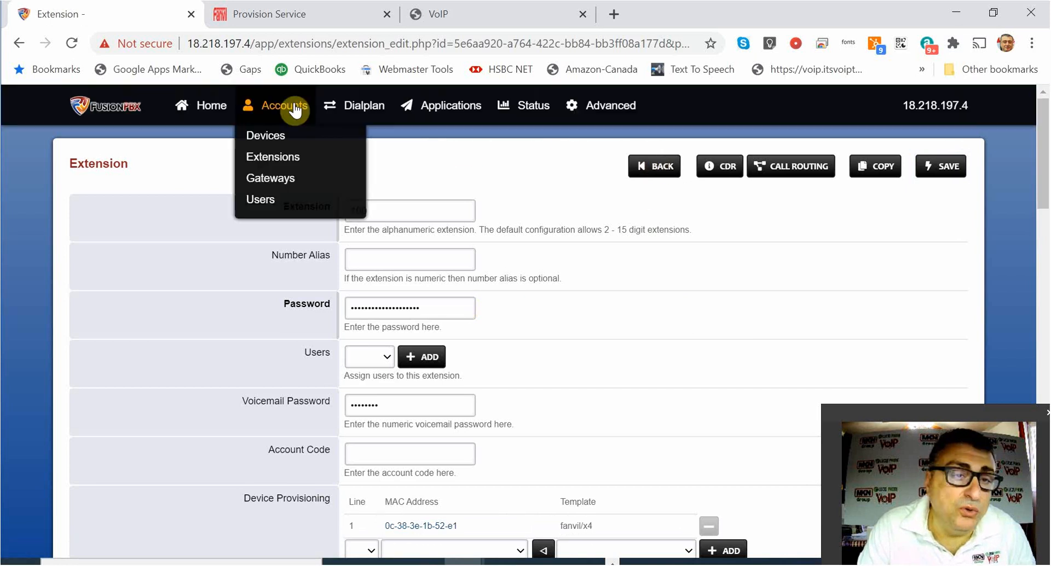
click(271, 143)
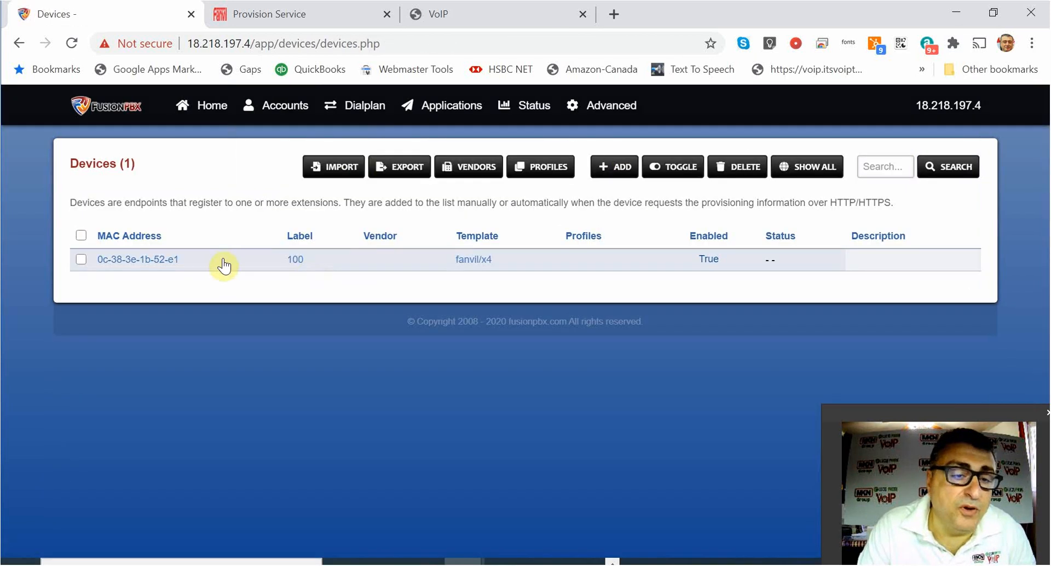
scroll(579, 375, down, 3)
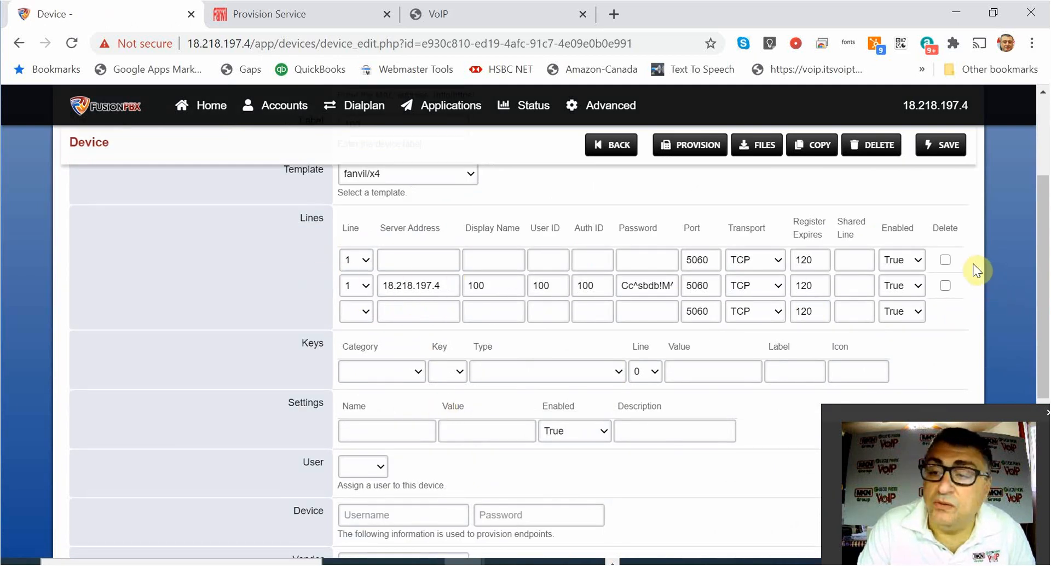
click(944, 260)
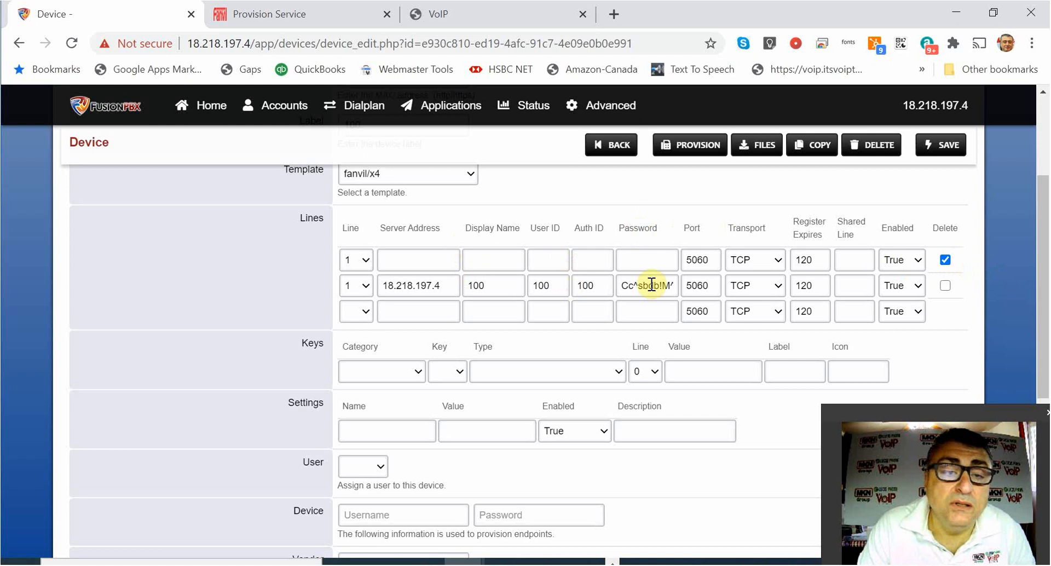
click(871, 145)
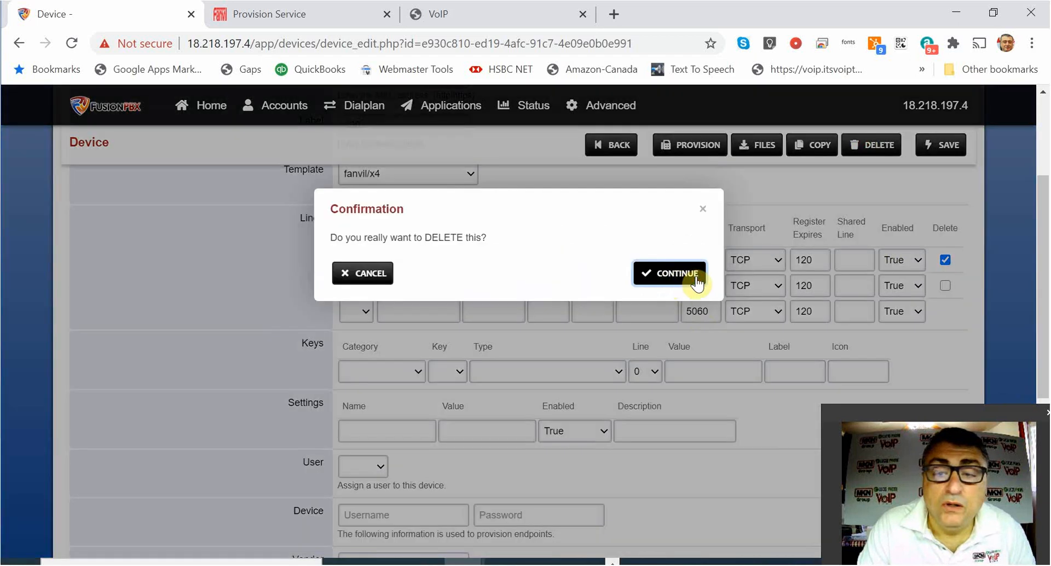
click(696, 283)
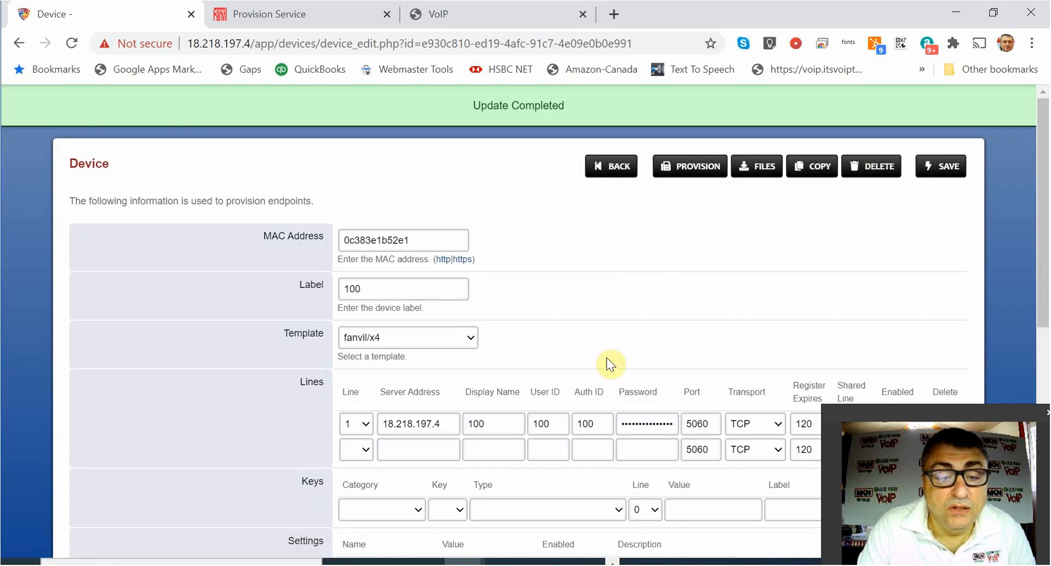
scroll(382, 337, down, 3)
click(416, 346)
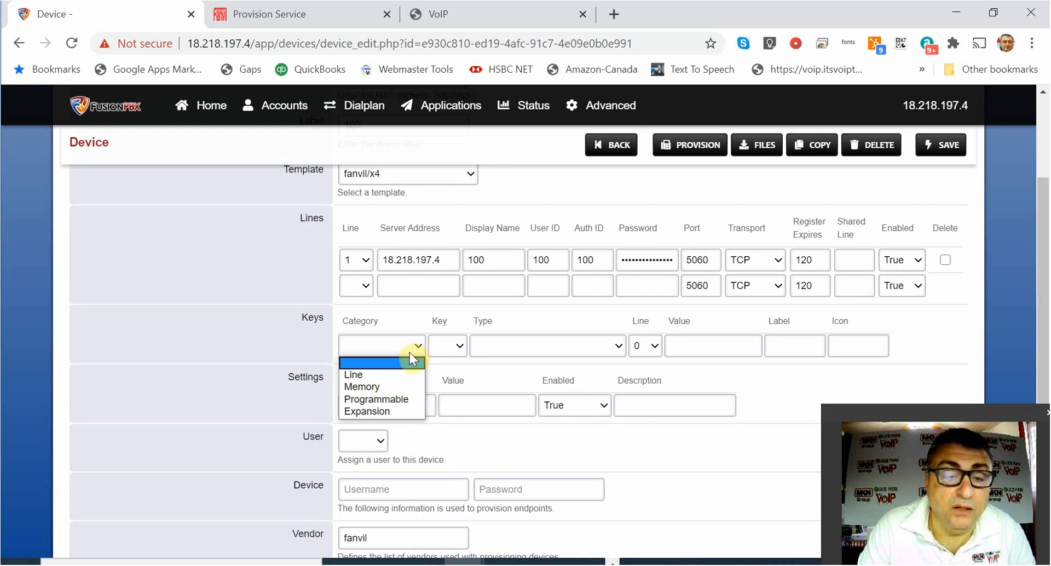
Make the device's first key a Memory key of type BLF Attended Xfer on line 1.
click(408, 399)
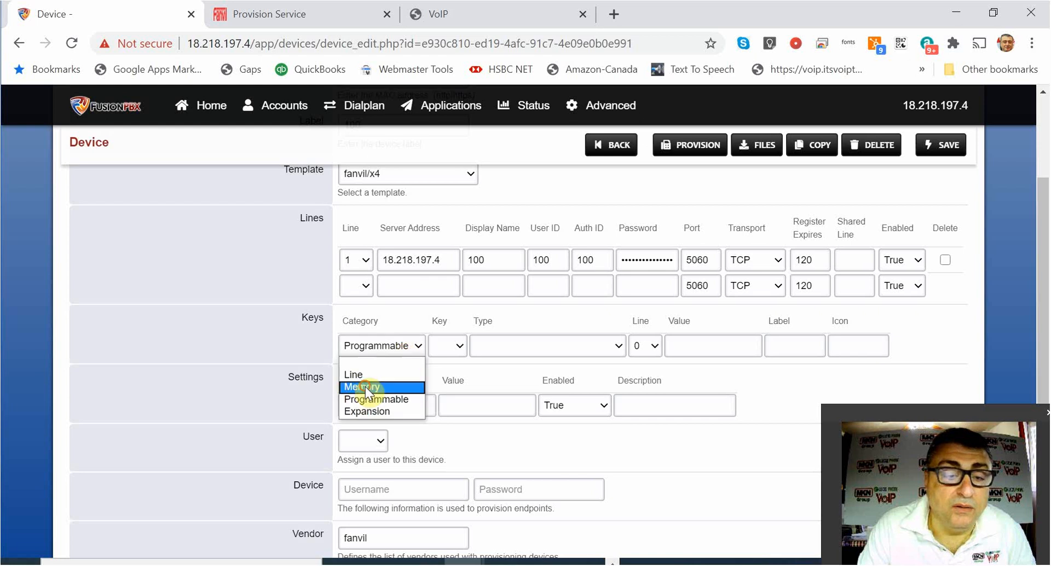
key(Return)
click(520, 344)
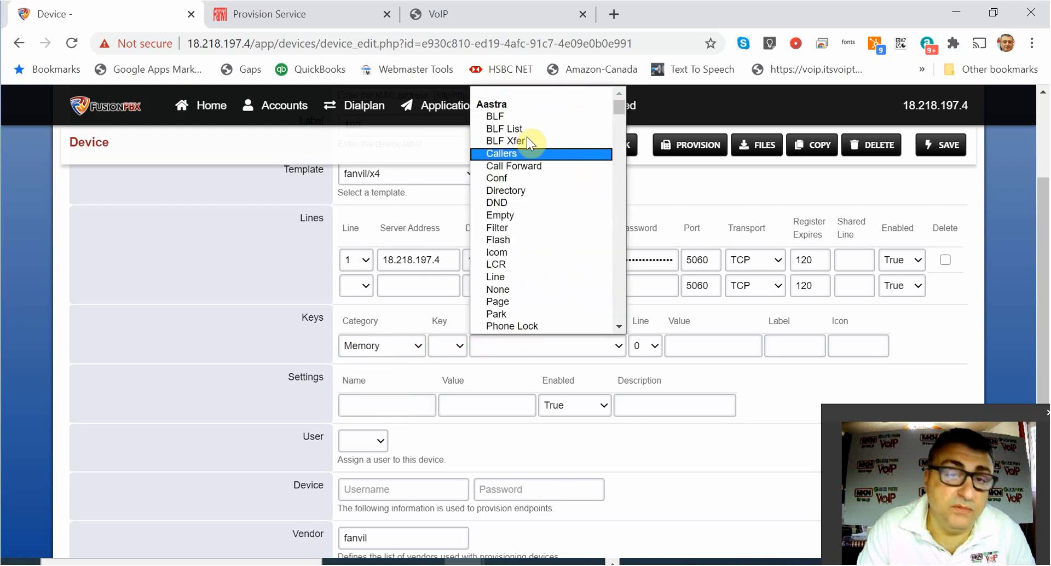
scroll(543, 207, down, 5)
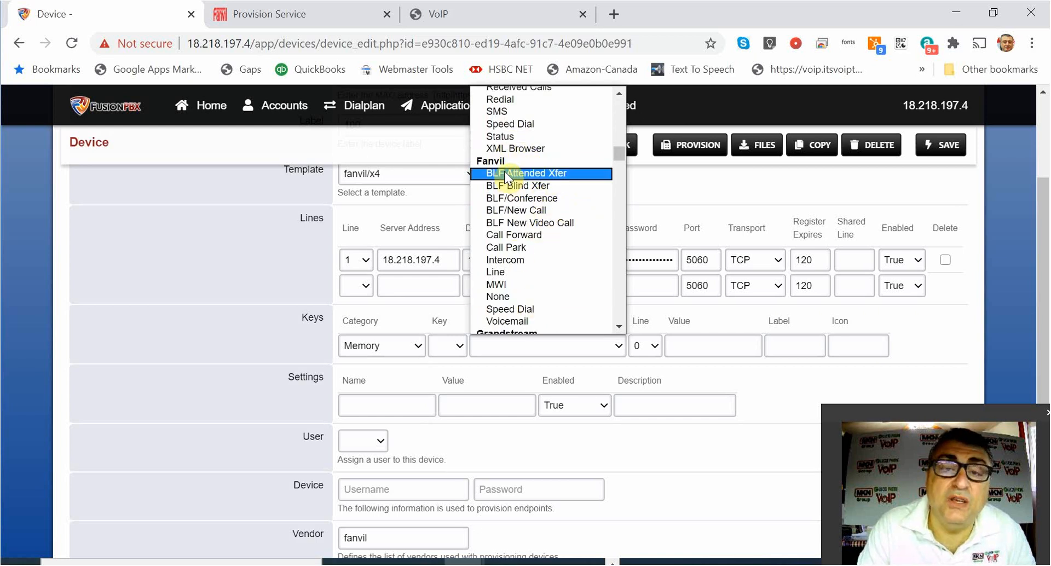
click(553, 171)
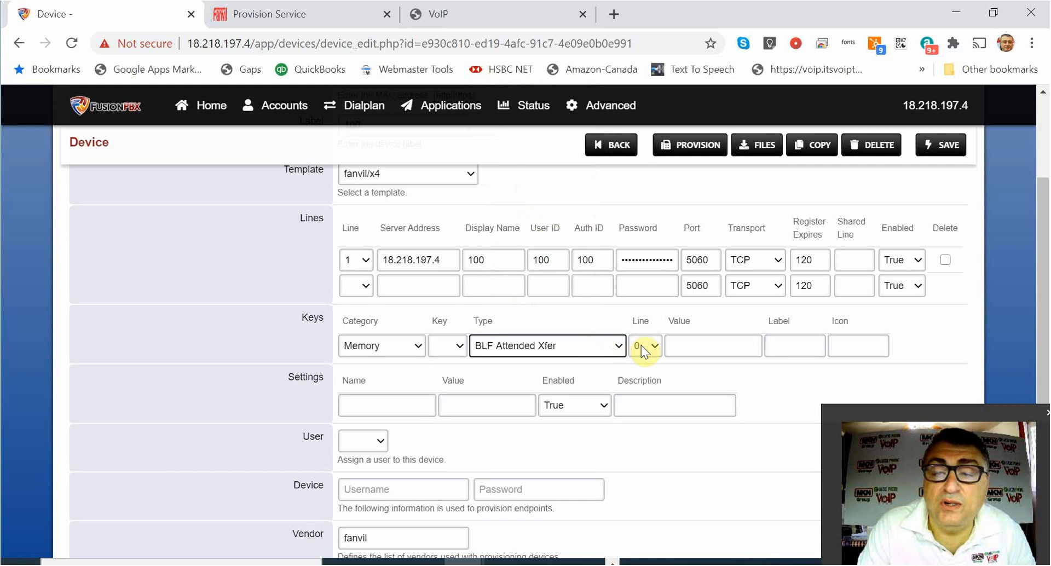
click(655, 348)
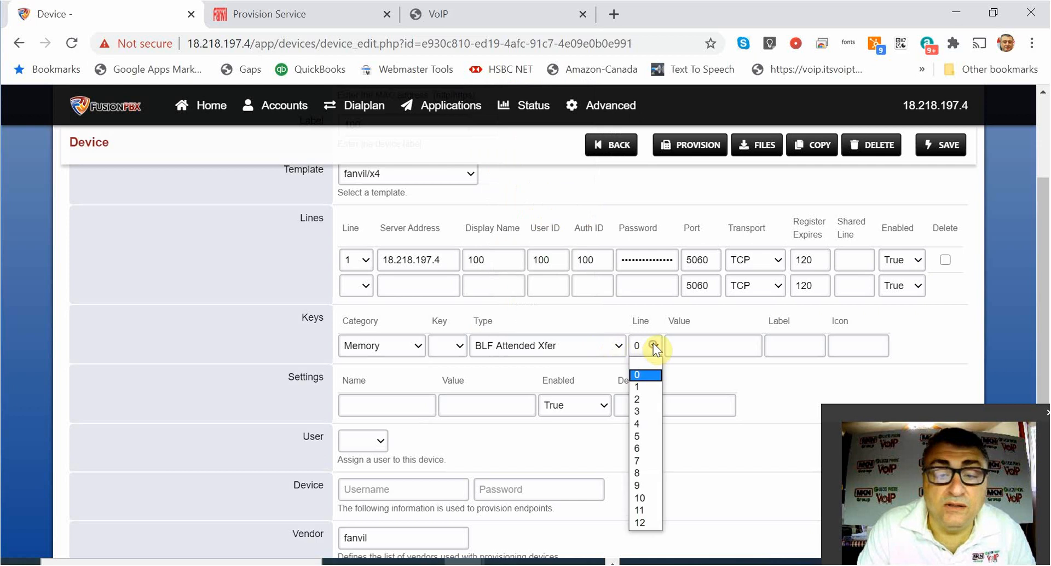
click(642, 387)
Set that key's number to 2 and value to 101, then save the device.
click(462, 346)
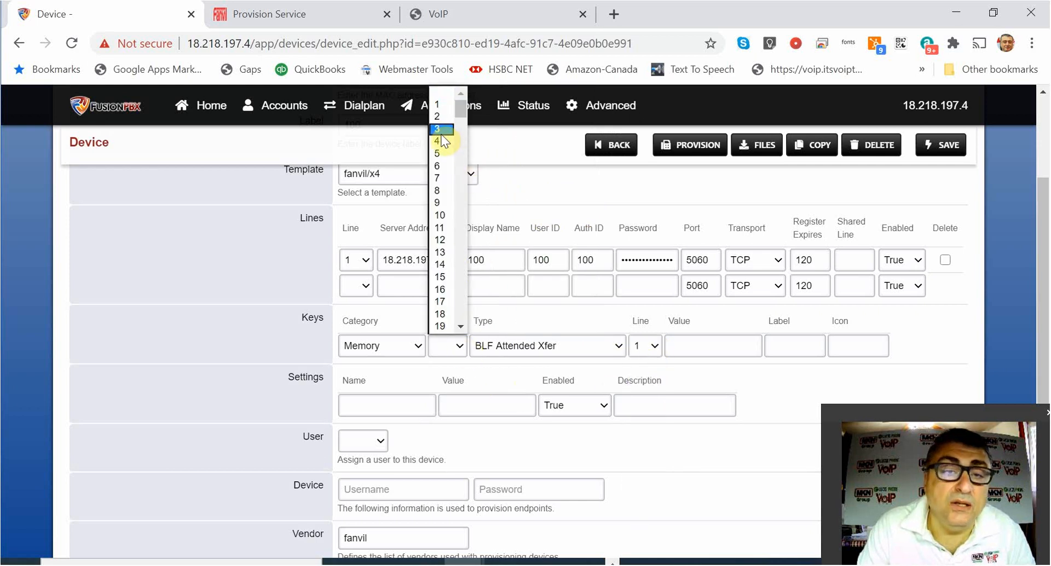
click(438, 116)
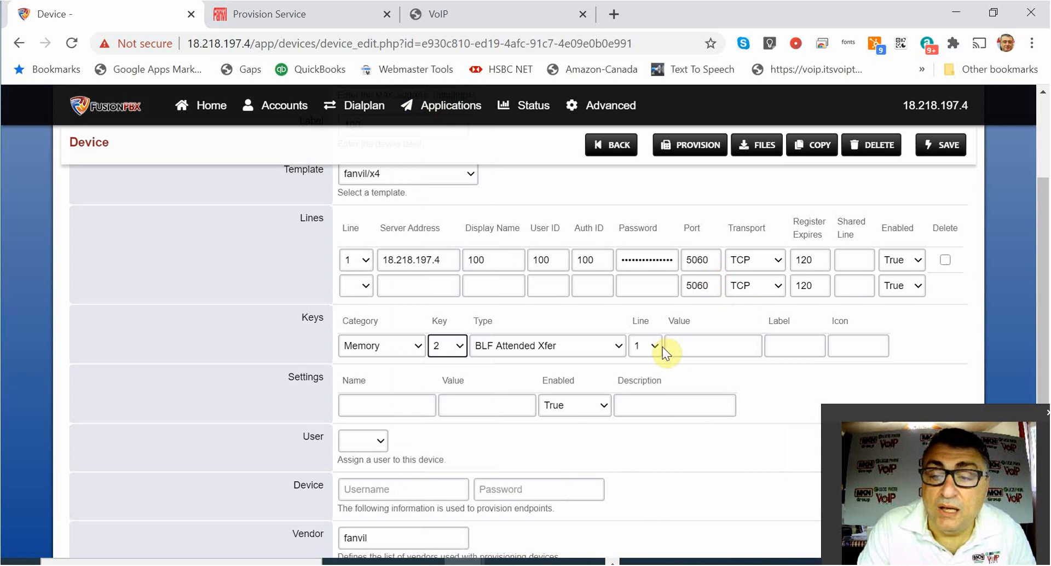
click(702, 340)
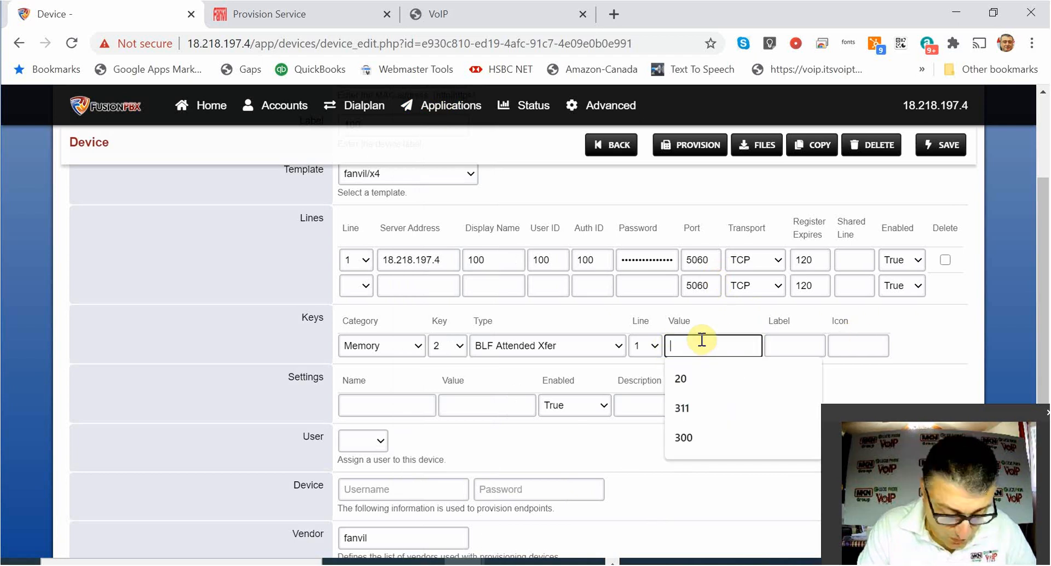
text(101)
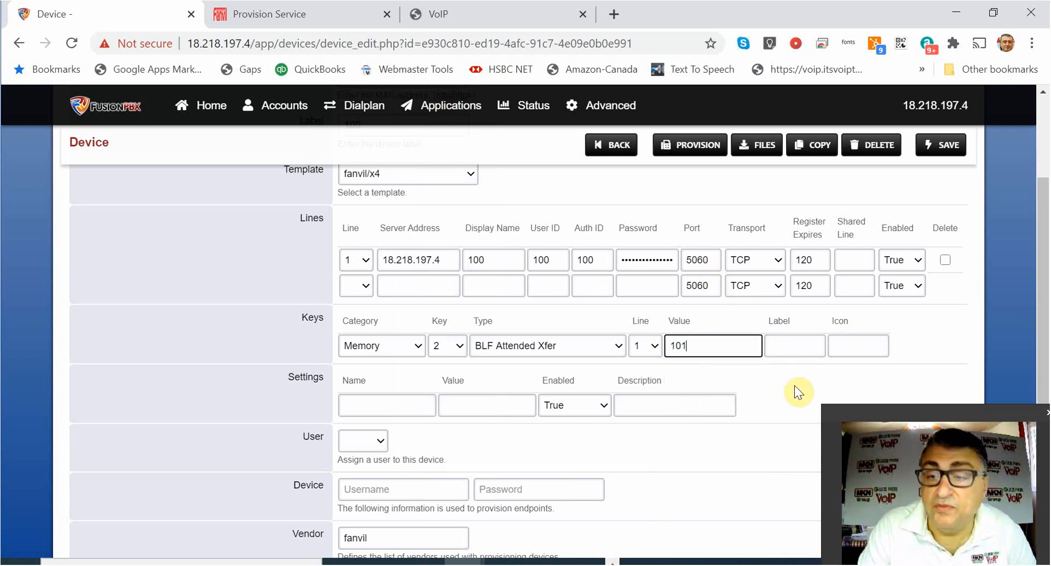
click(783, 390)
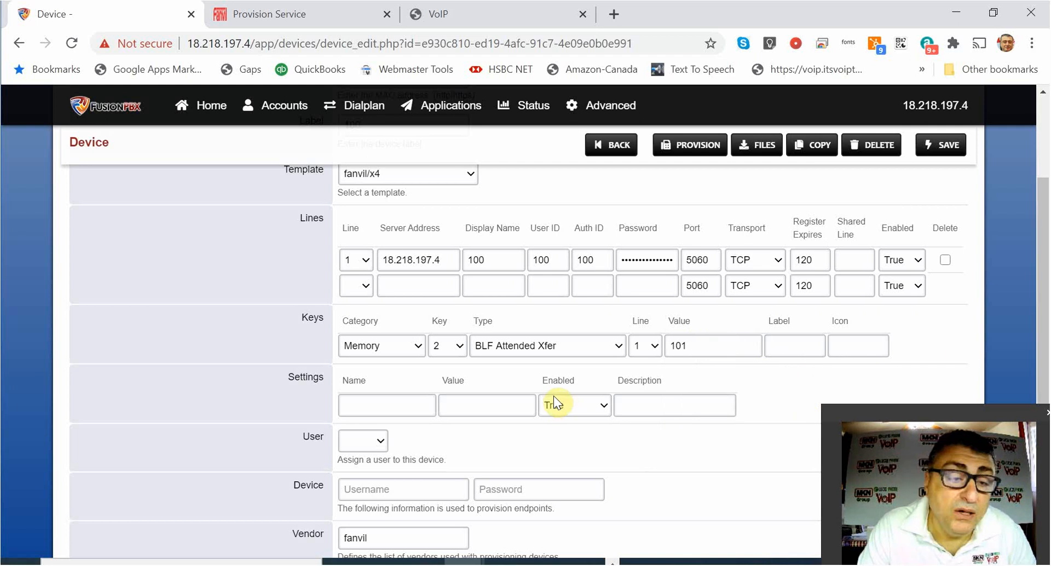
scroll(556, 402, down, 4)
scroll(861, 282, up, 4)
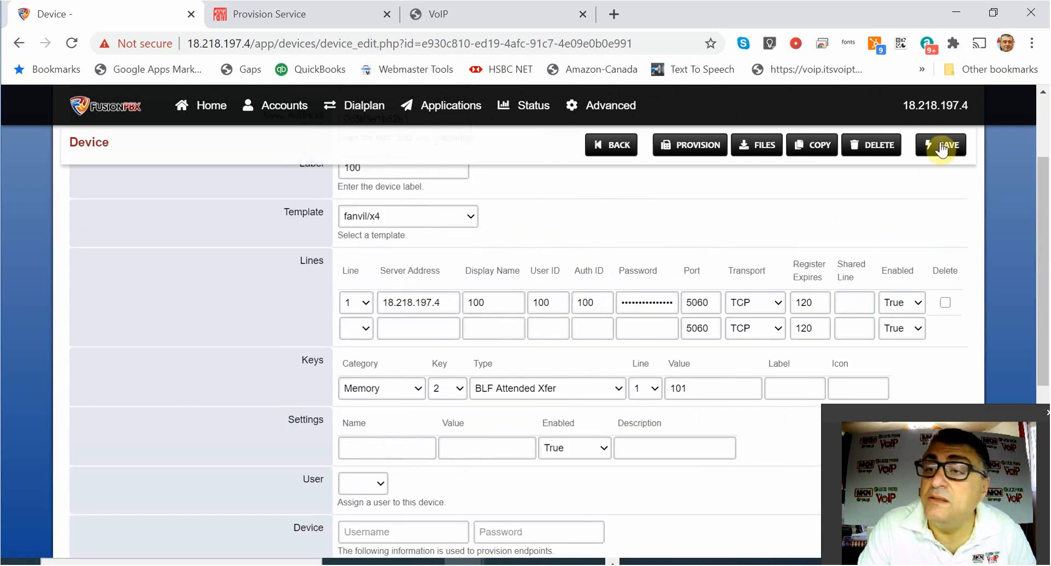
click(943, 147)
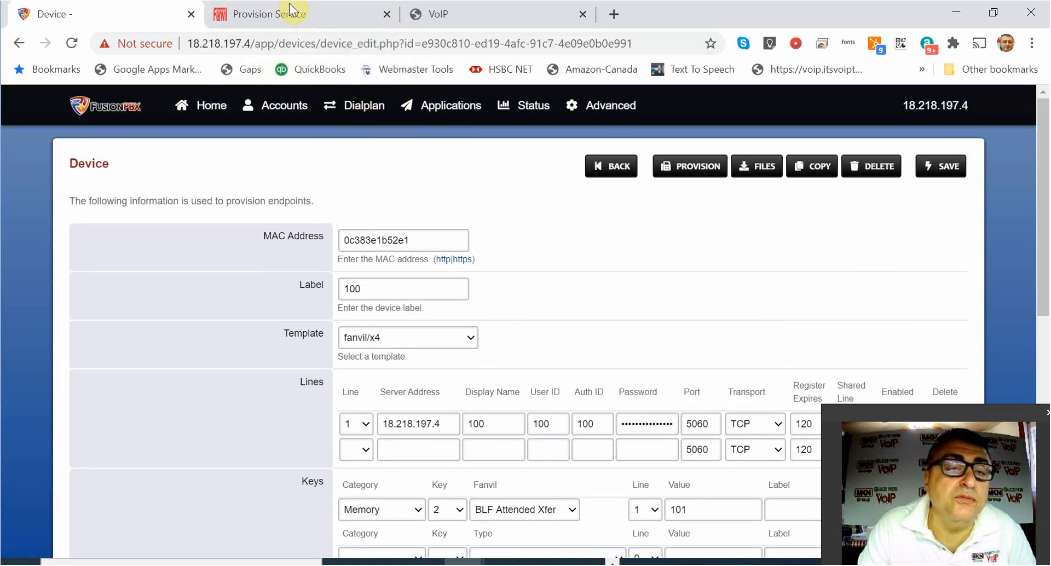
Open the Training group's config settings in Fanvil FDPS and scroll to Phone Flash.
click(330, 14)
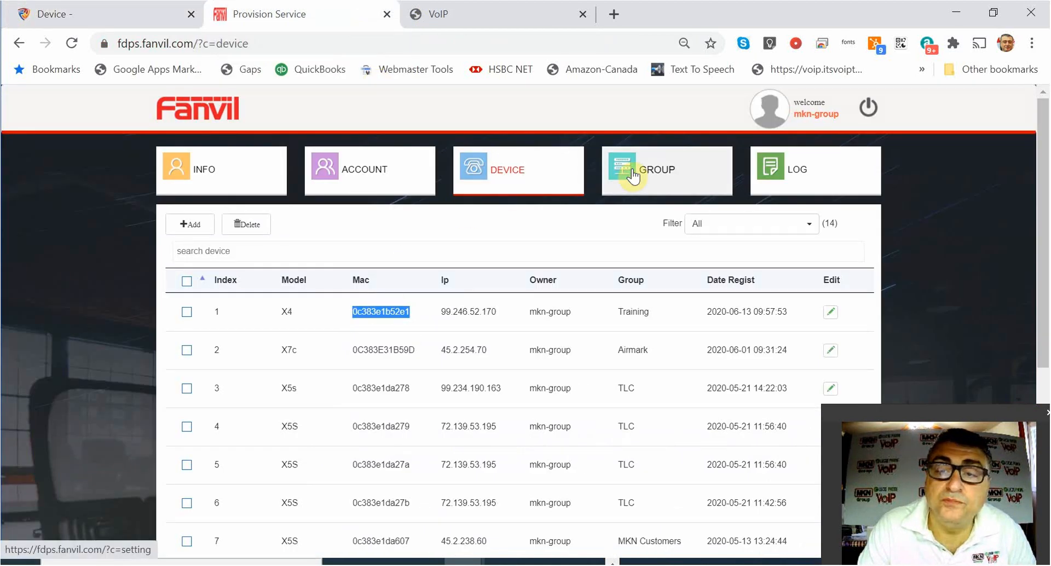
click(632, 173)
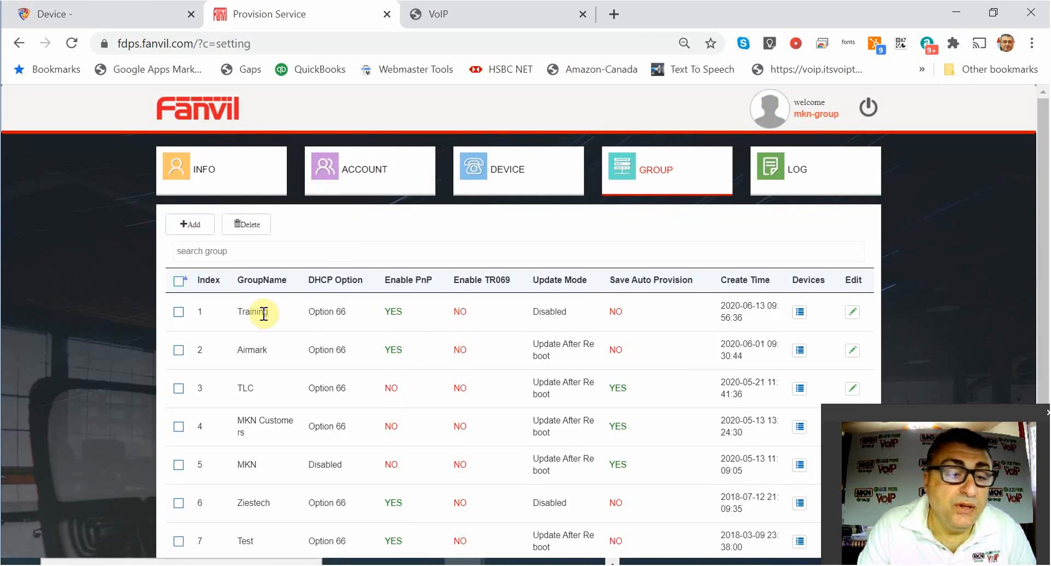
click(852, 313)
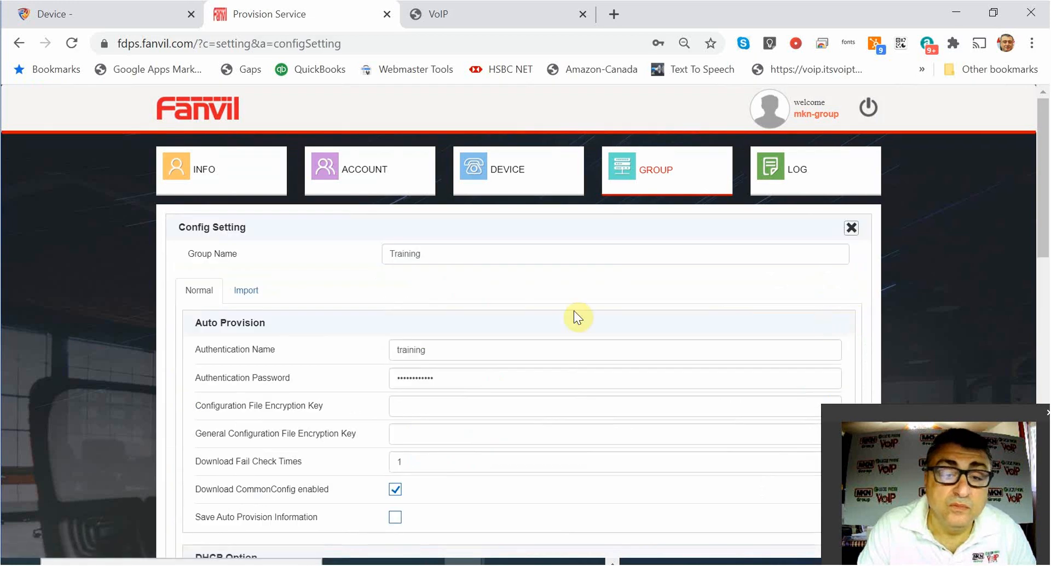
scroll(385, 311, down, 6)
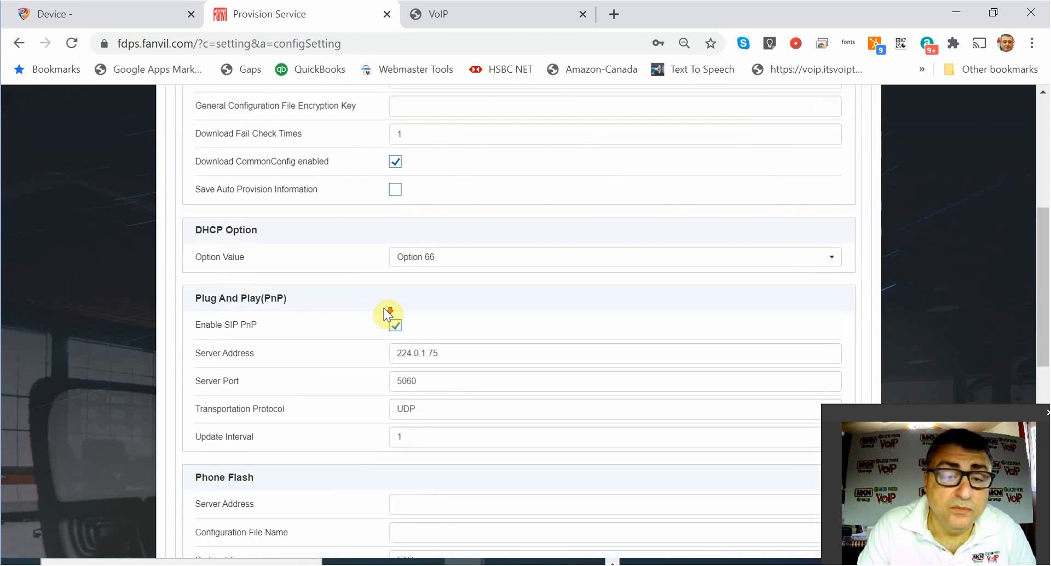
scroll(404, 237, up, 3)
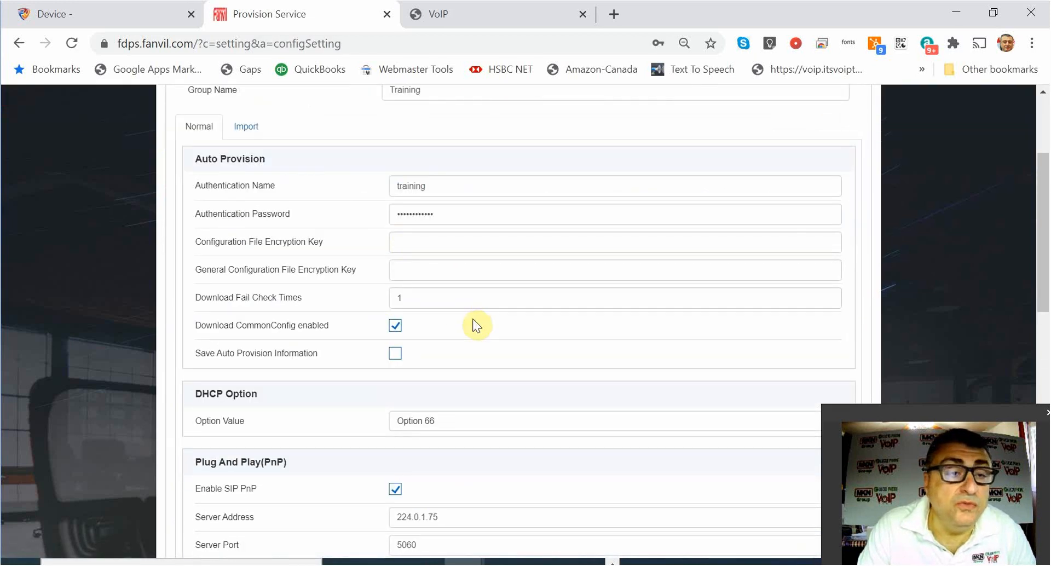
scroll(312, 362, down, 2)
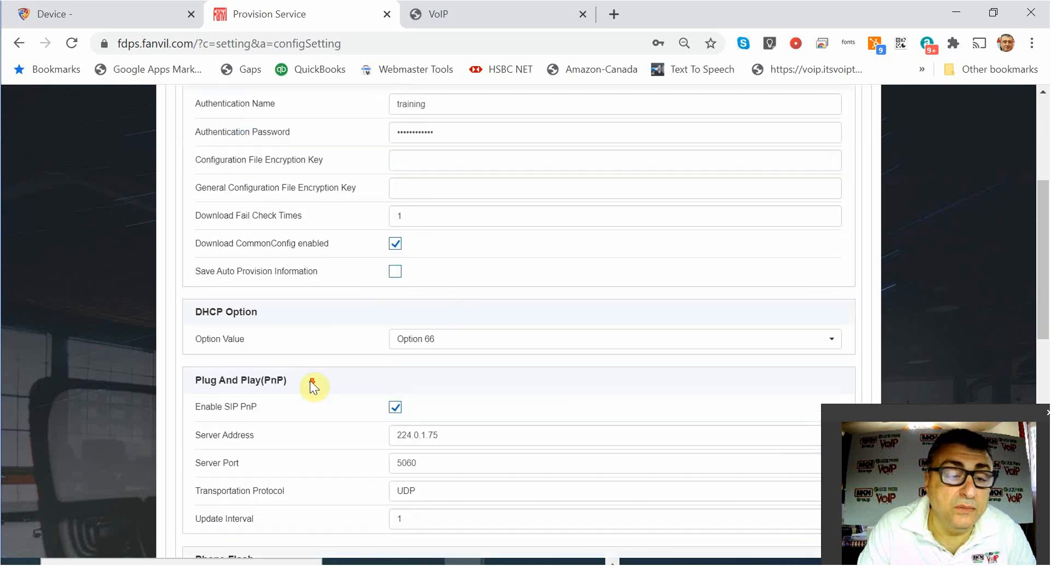
scroll(314, 376, down, 7)
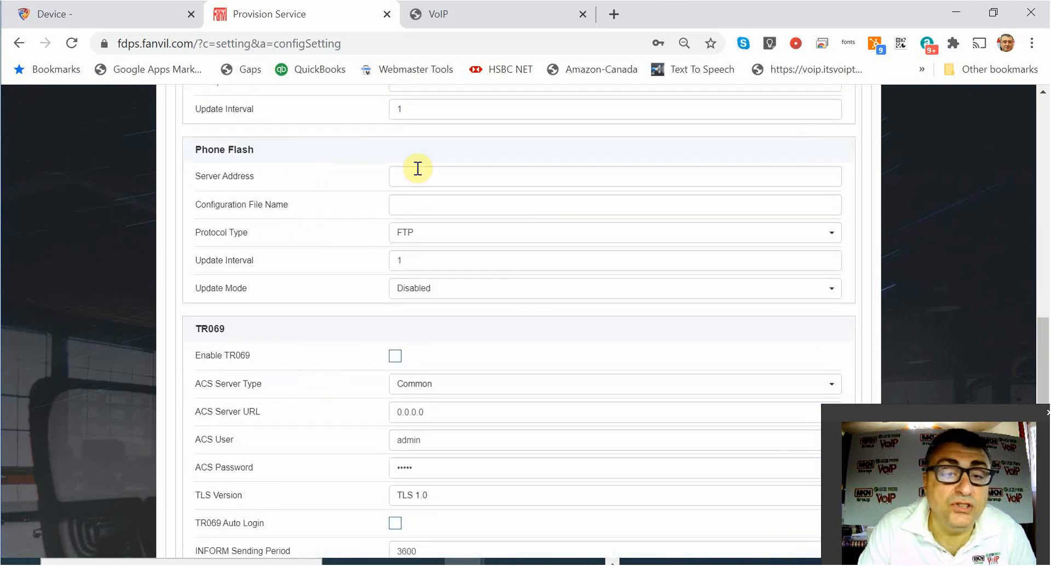
Set Phone Flash protocol to HTTPS and update mode to Update After Reboot.
click(639, 233)
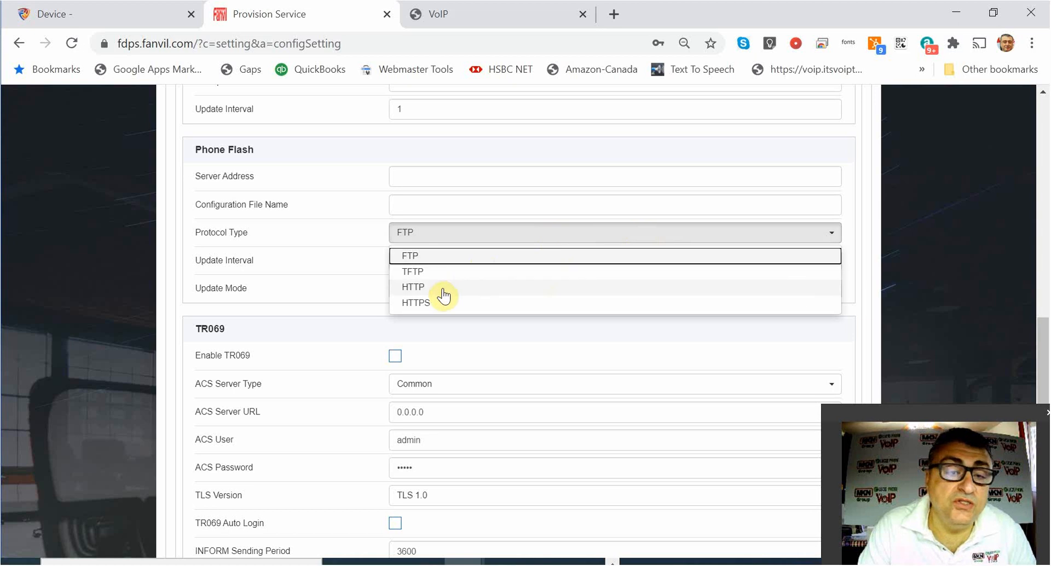
click(441, 306)
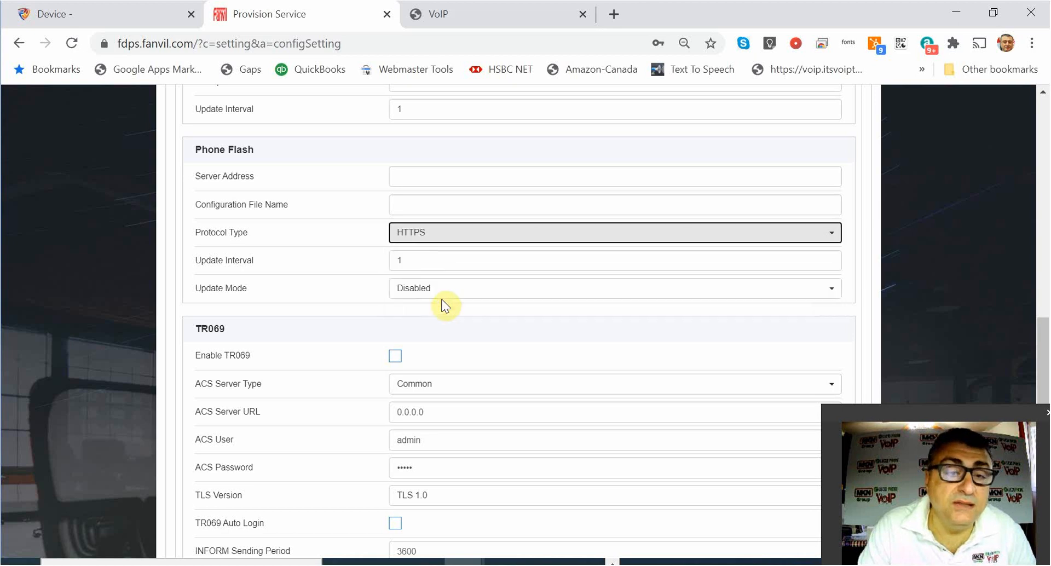
click(440, 298)
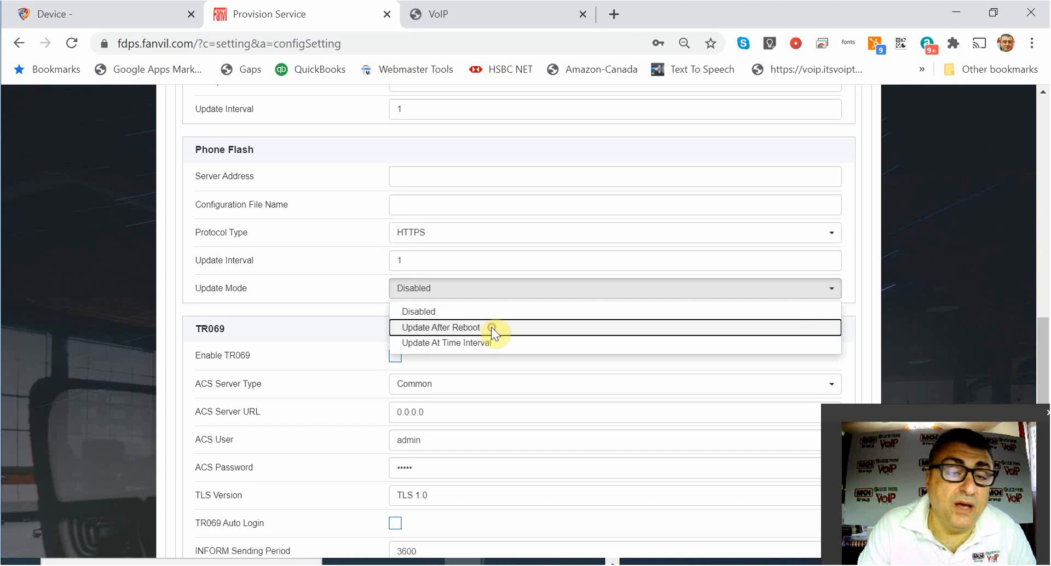
click(492, 329)
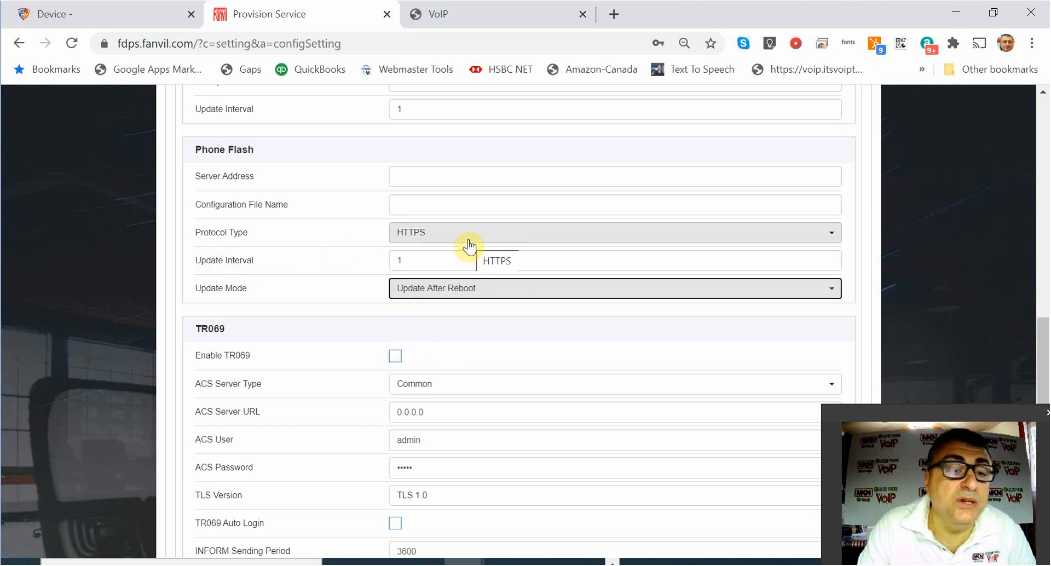
Begin the Phone Flash server address with https:/.
click(434, 174)
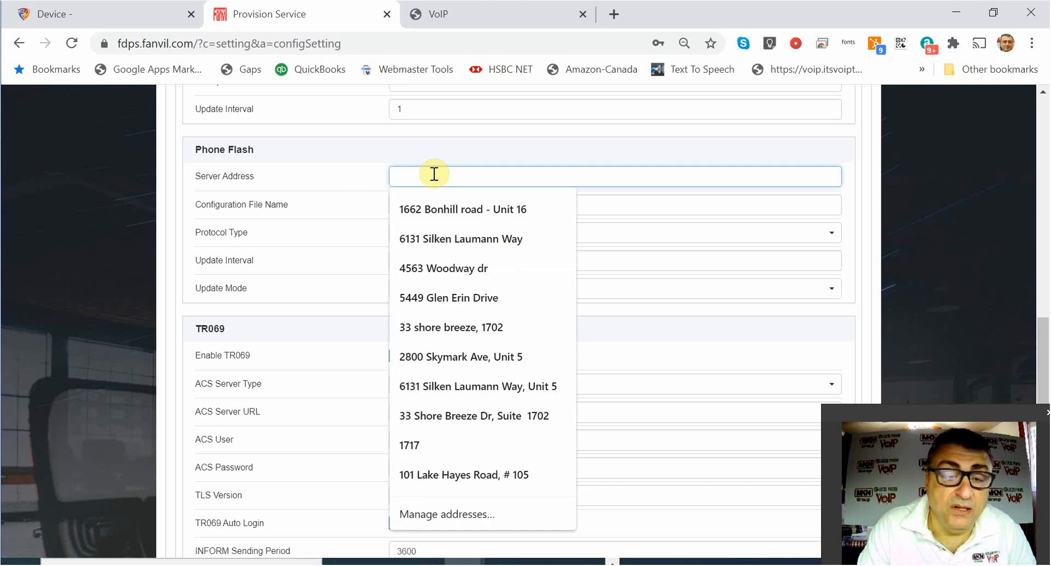
text(ht)
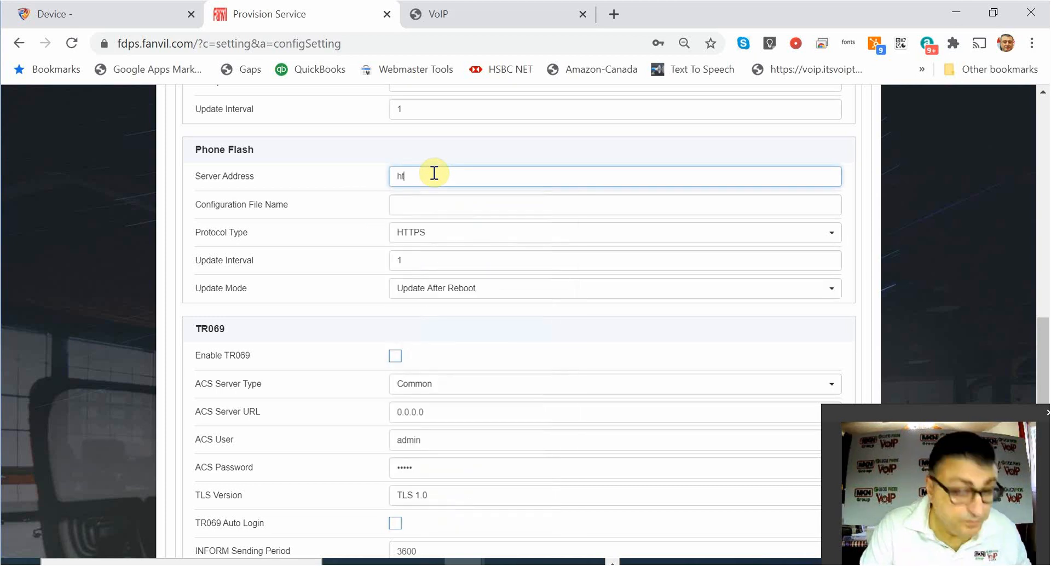
text(t)
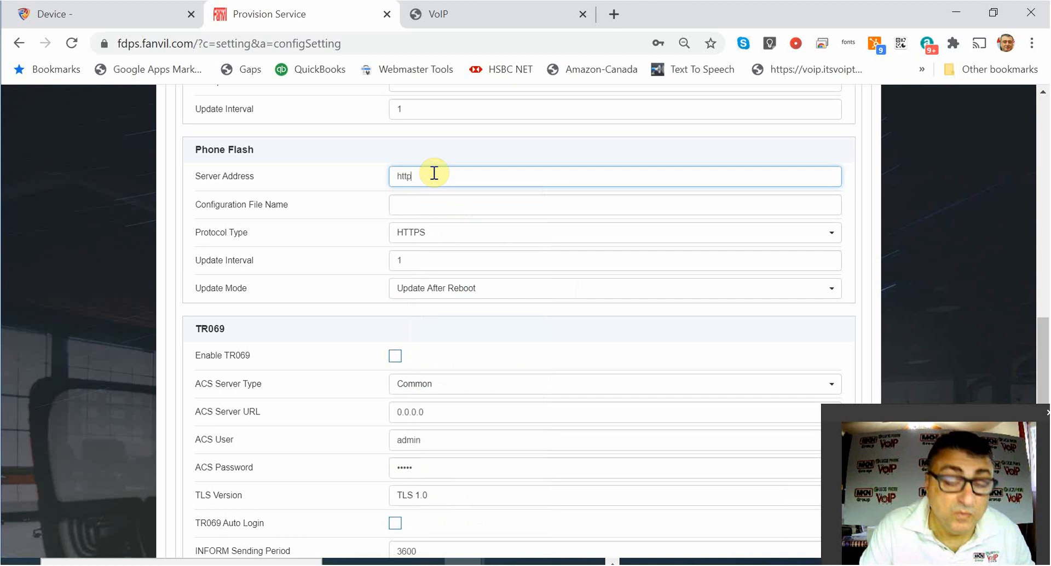
text(p)
drag(423, 174, 383, 174)
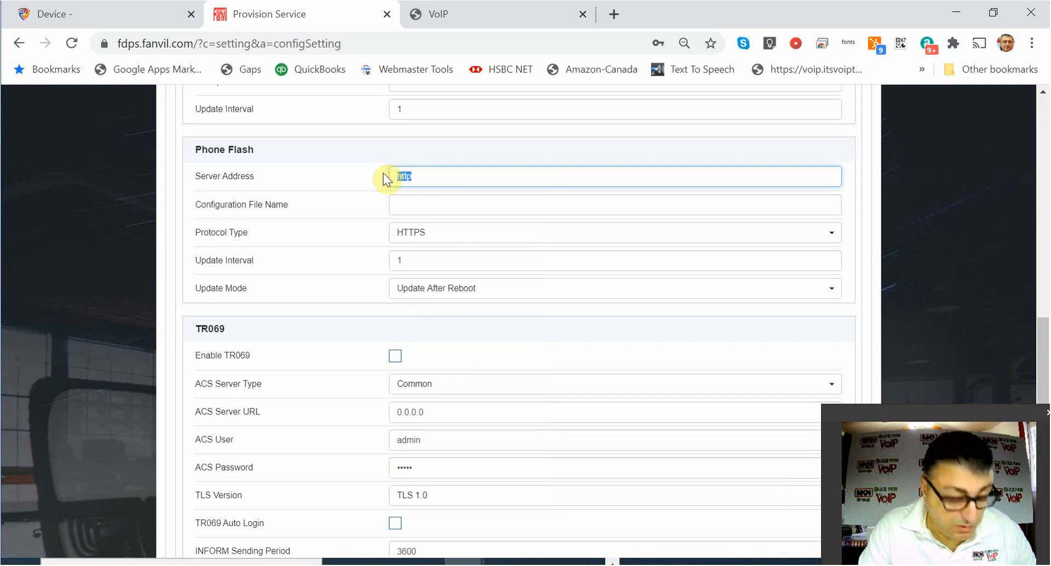
key(BackSpace)
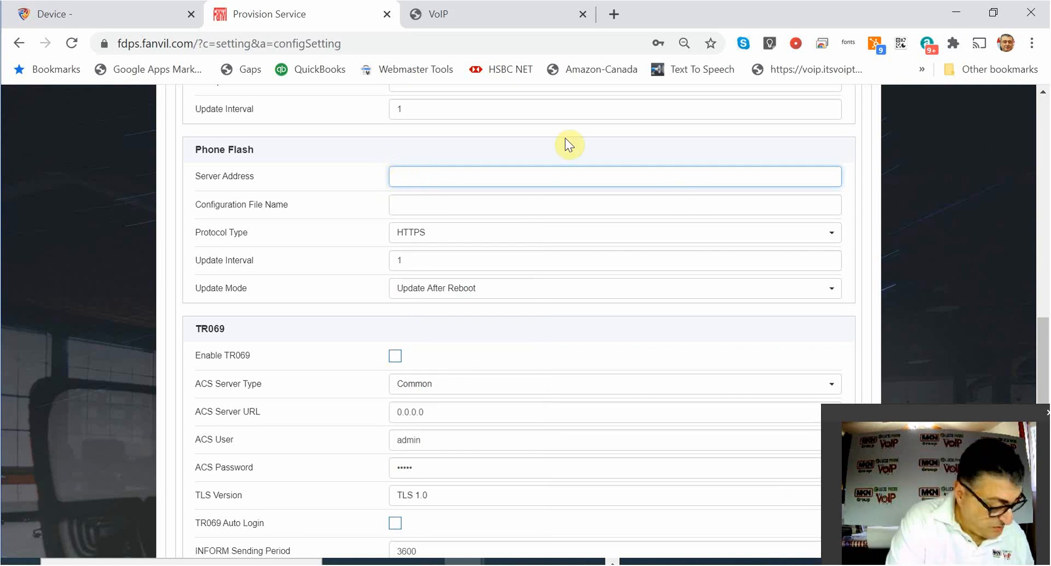
text(https)
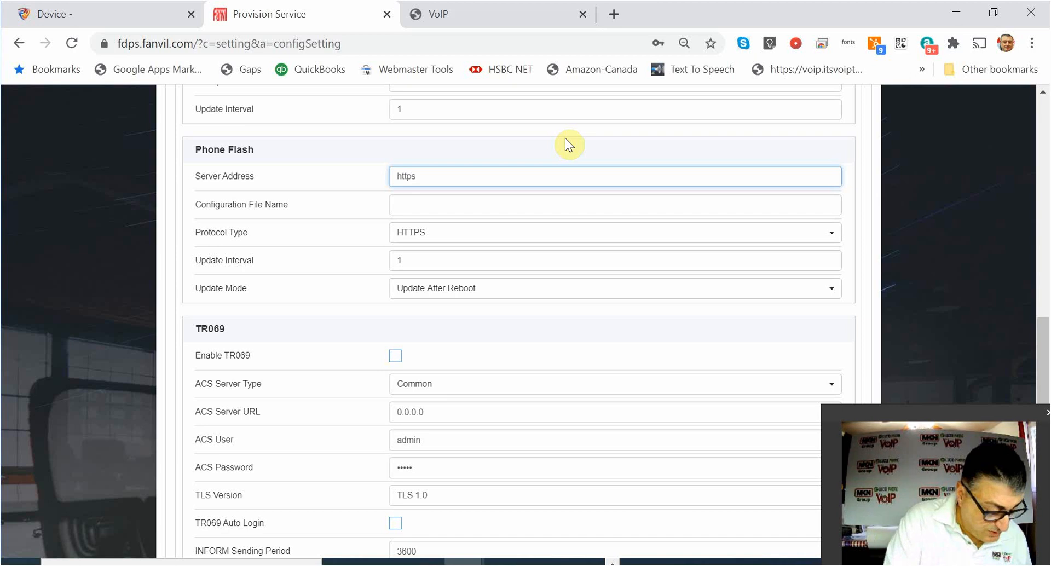
text(://)
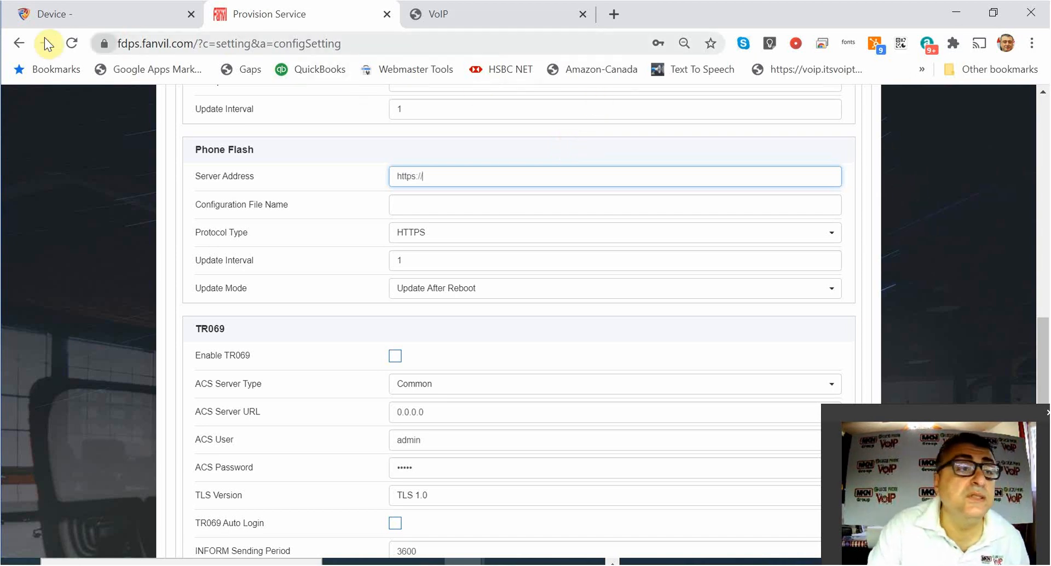
Copy the FusionPBX server IP 18.218.197.4 and return to the Fanvil Phone Flash settings.
click(84, 8)
mouse_move(974, 107)
mouse_down()
mouse_move(891, 99)
mouse_move(971, 109)
mouse_up()
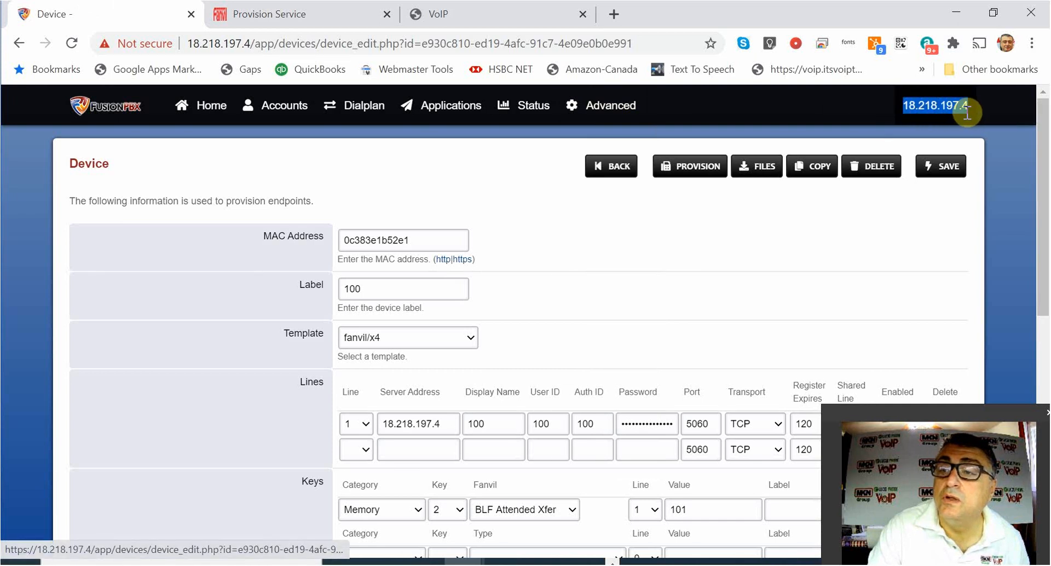
right_click(964, 108)
click(872, 258)
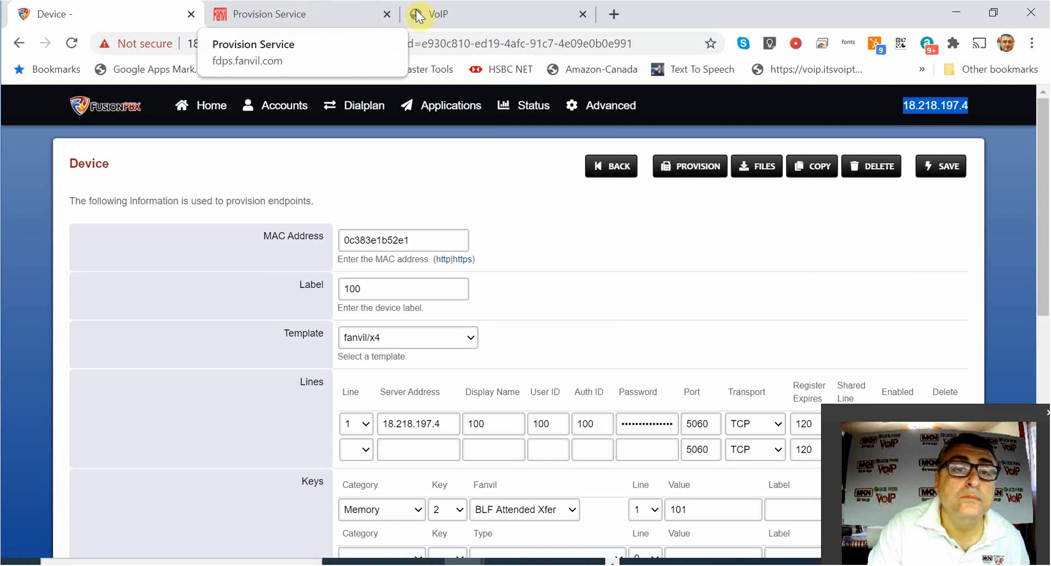
click(319, 9)
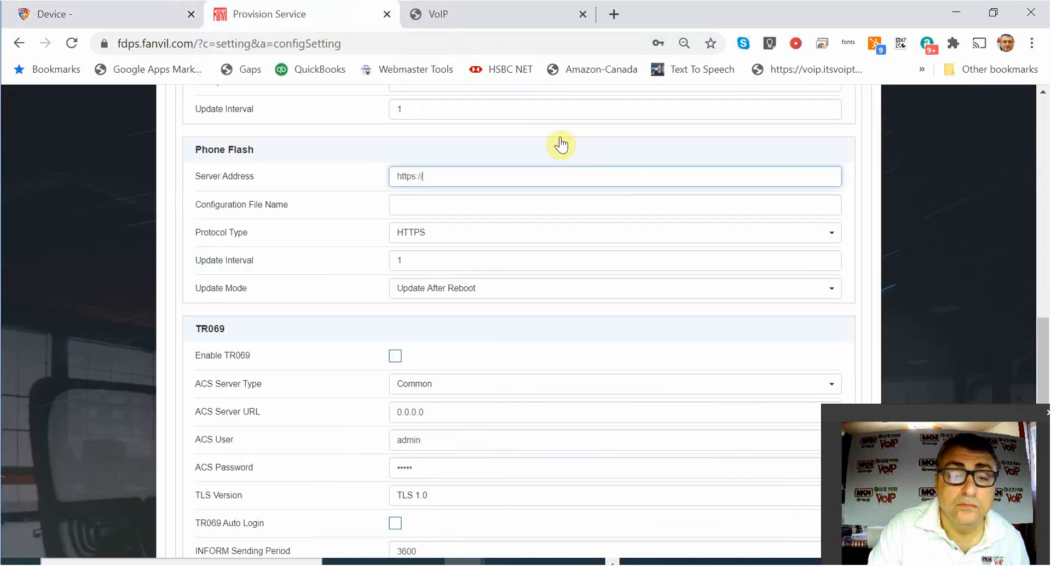
right_click(441, 174)
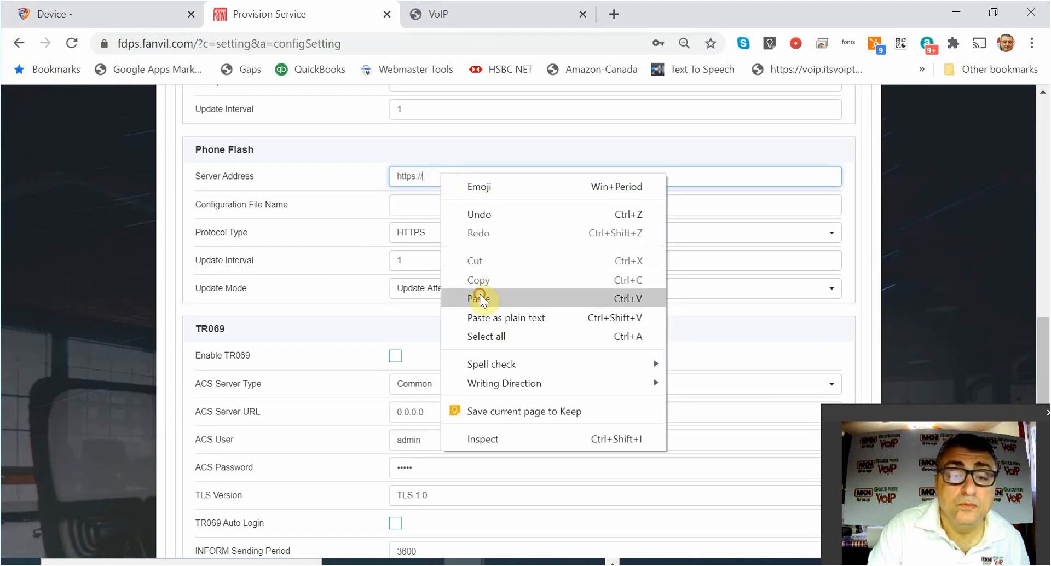
click(480, 294)
text(/)
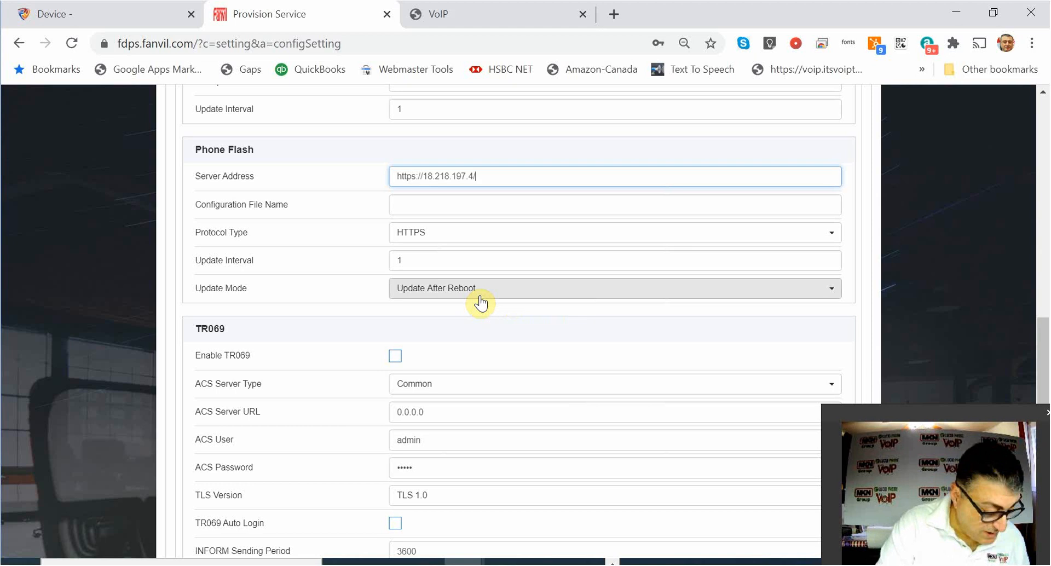
text(app)
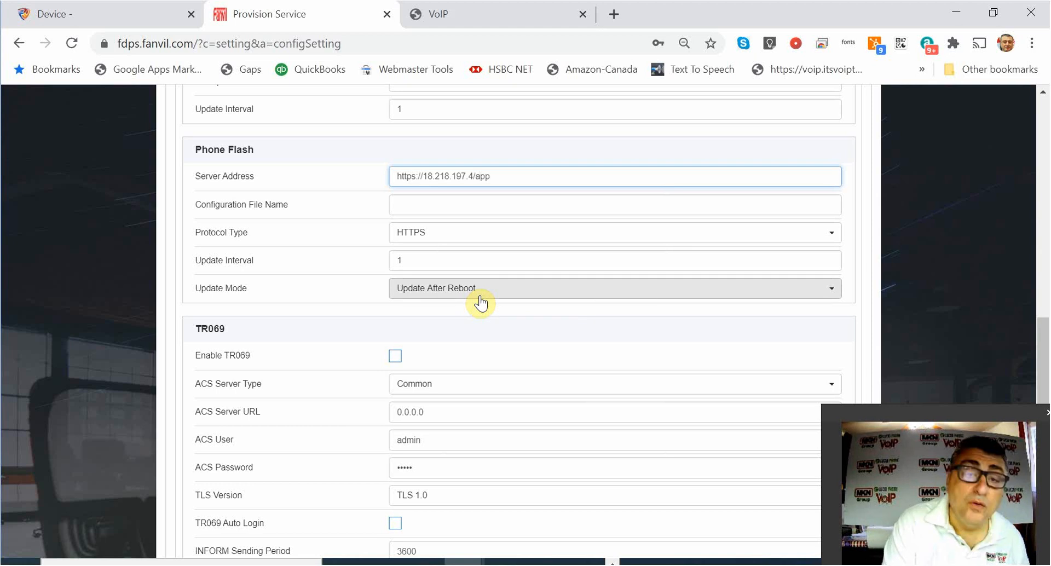
text(/p)
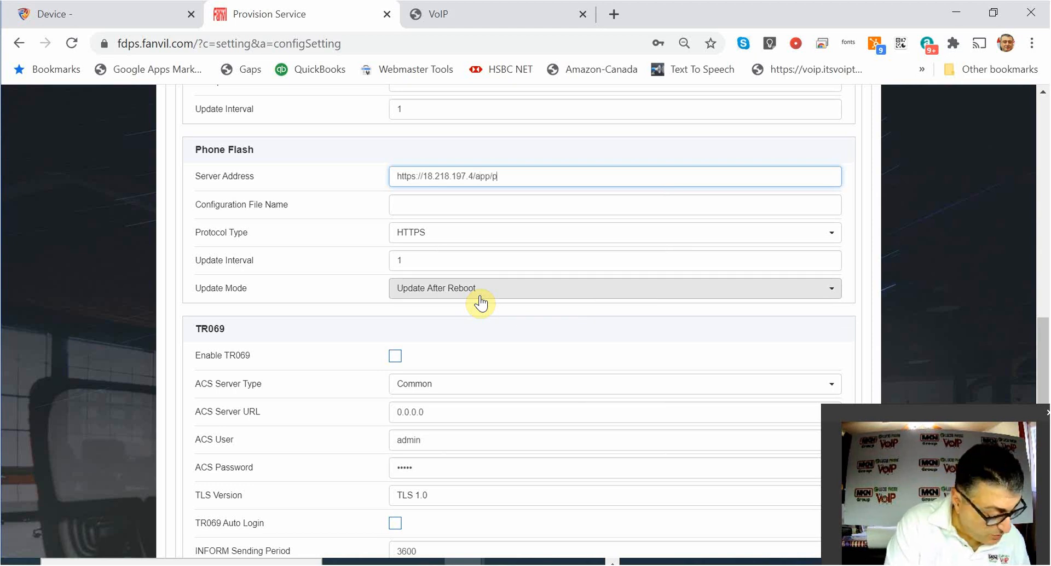
text(rovisi)
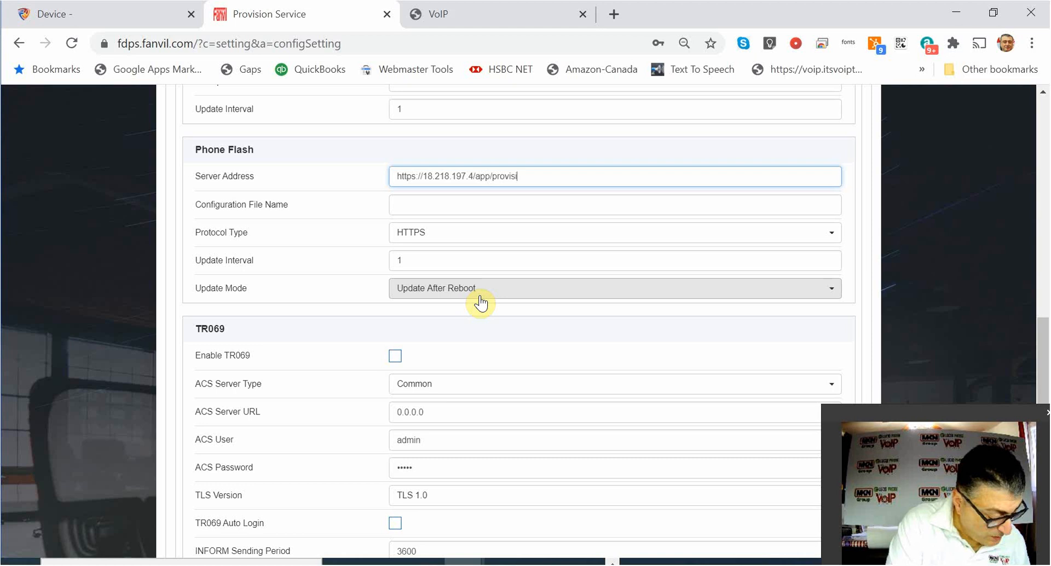
text(on)
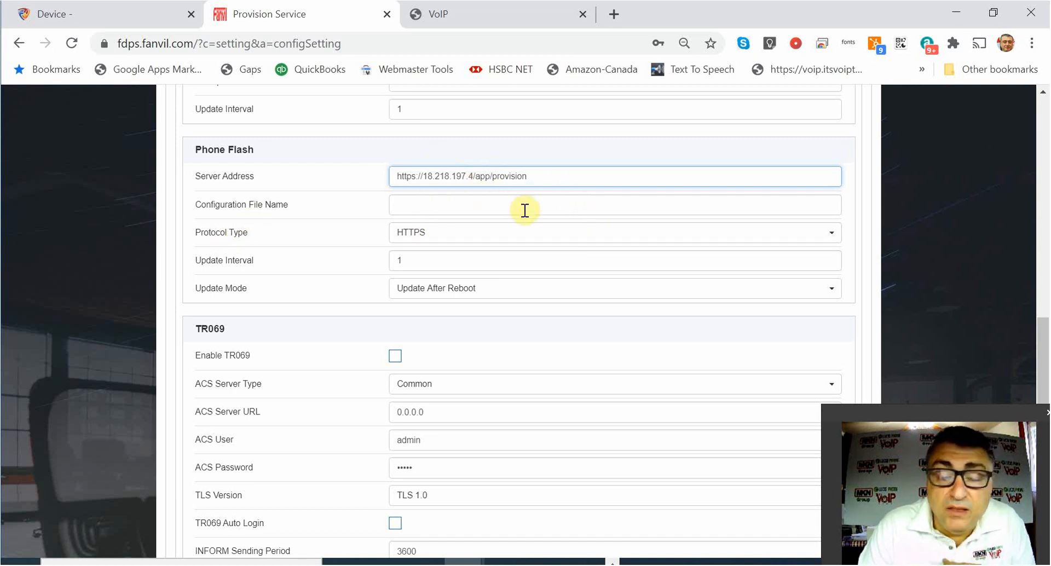
scroll(552, 245, down, 4)
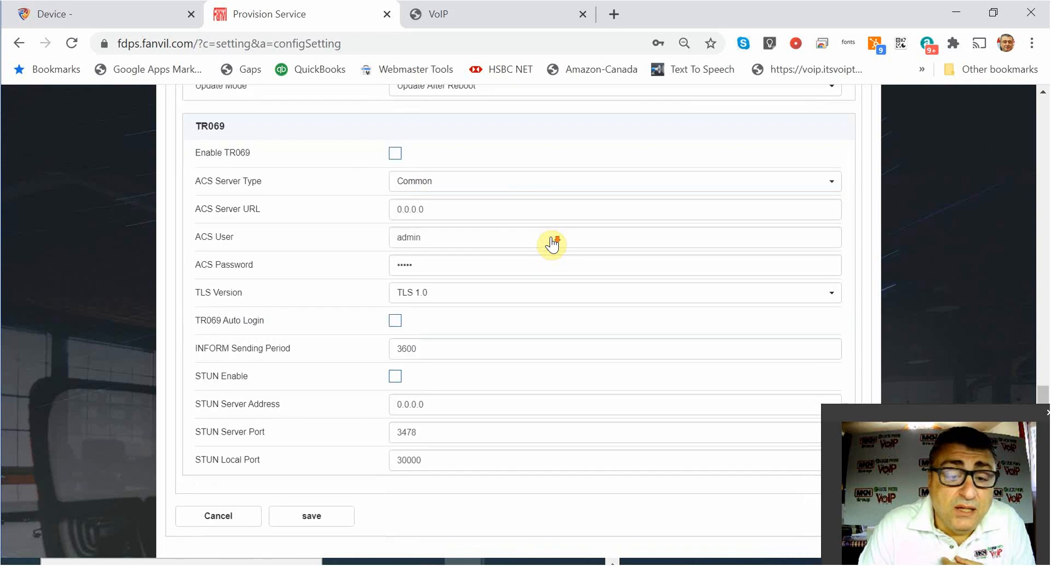
click(310, 521)
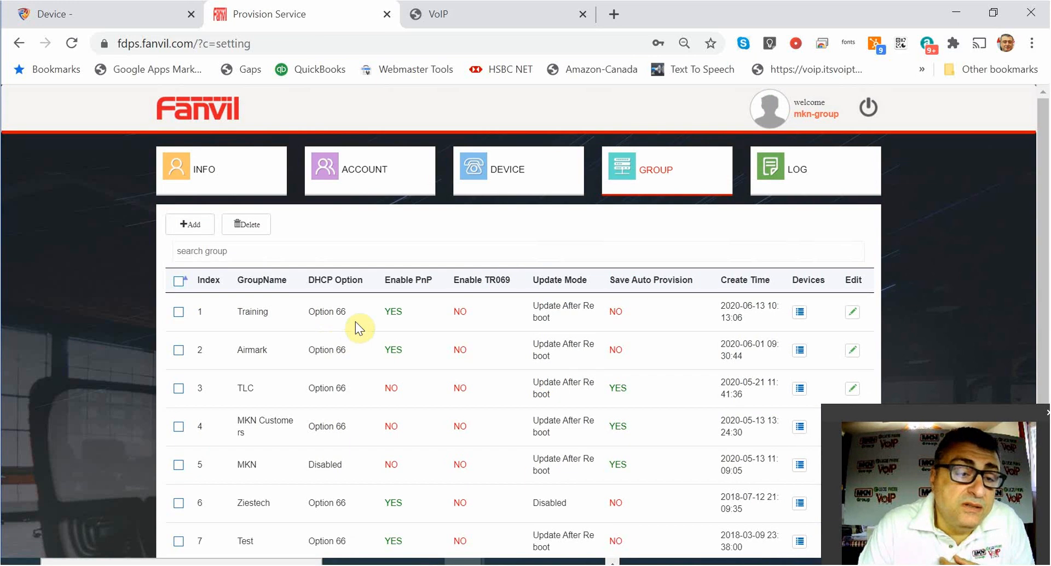
Reopen the Training group's configuration in FDPS and confirm the new Phone Flash address is still there.
click(853, 312)
scroll(539, 320, down, 3)
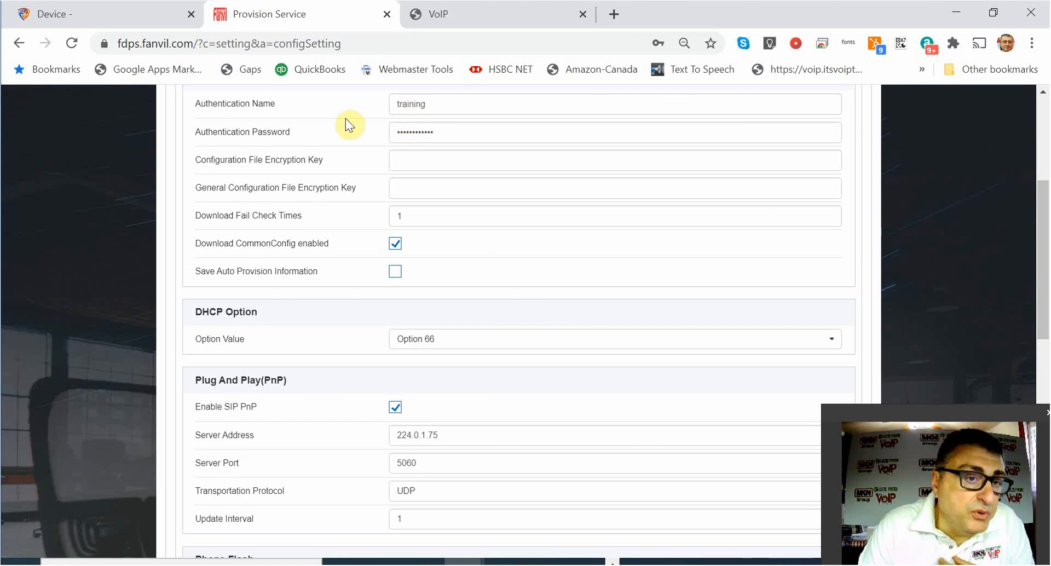
scroll(425, 280, down, 4)
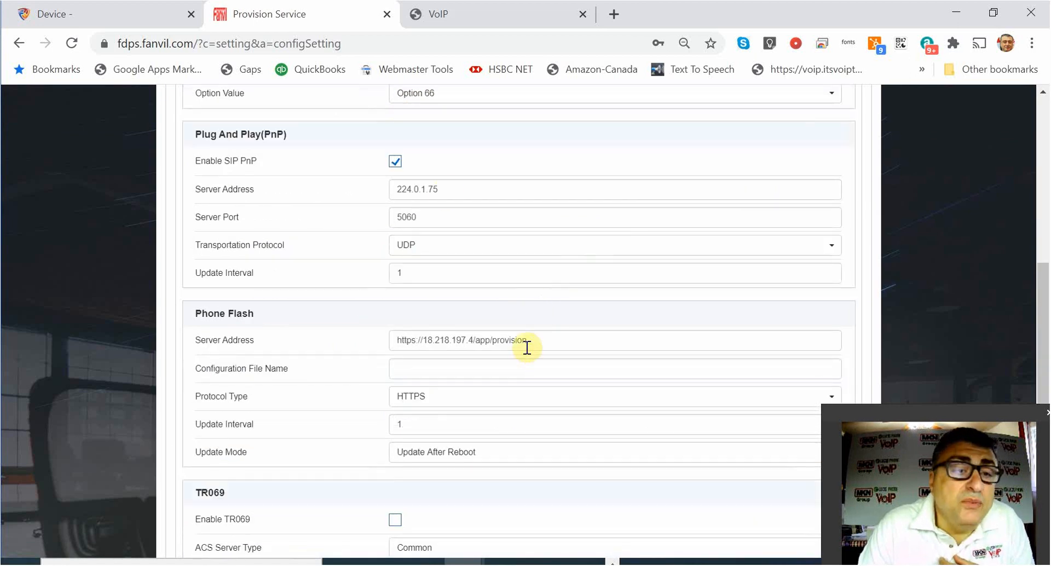
scroll(522, 349, down, 4)
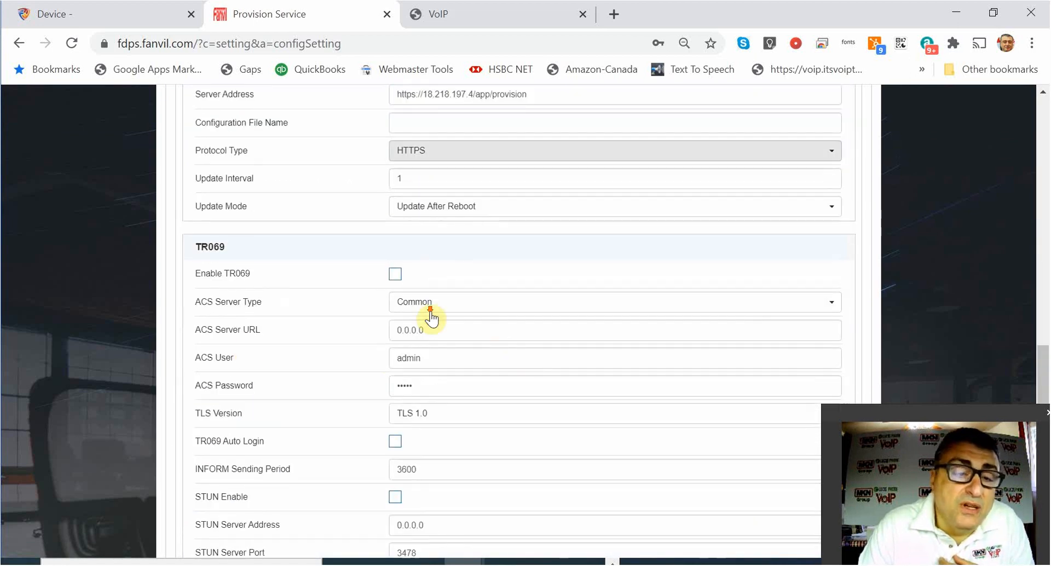
scroll(419, 232, down, 2)
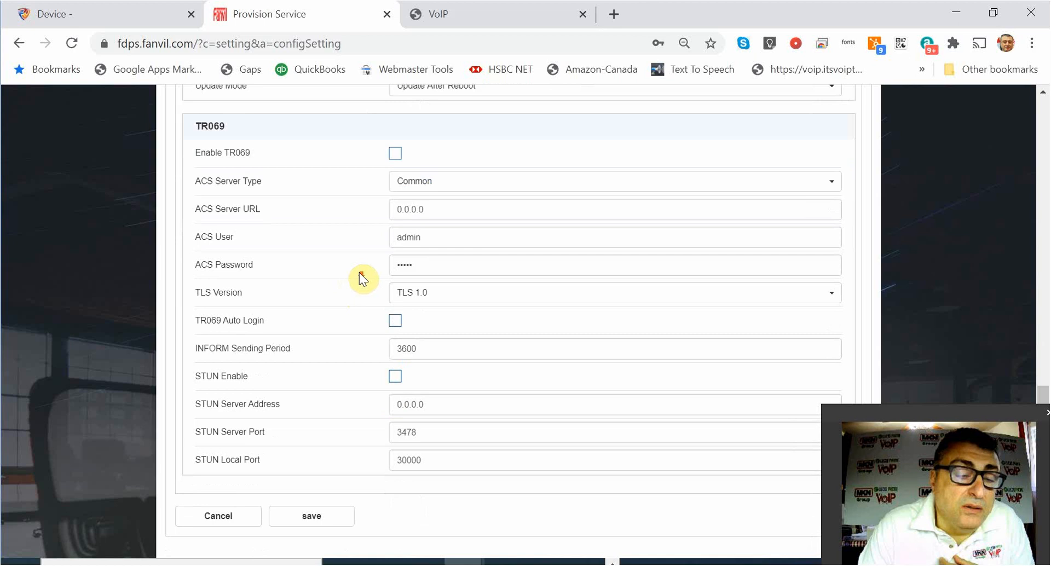
scroll(386, 324, up, 5)
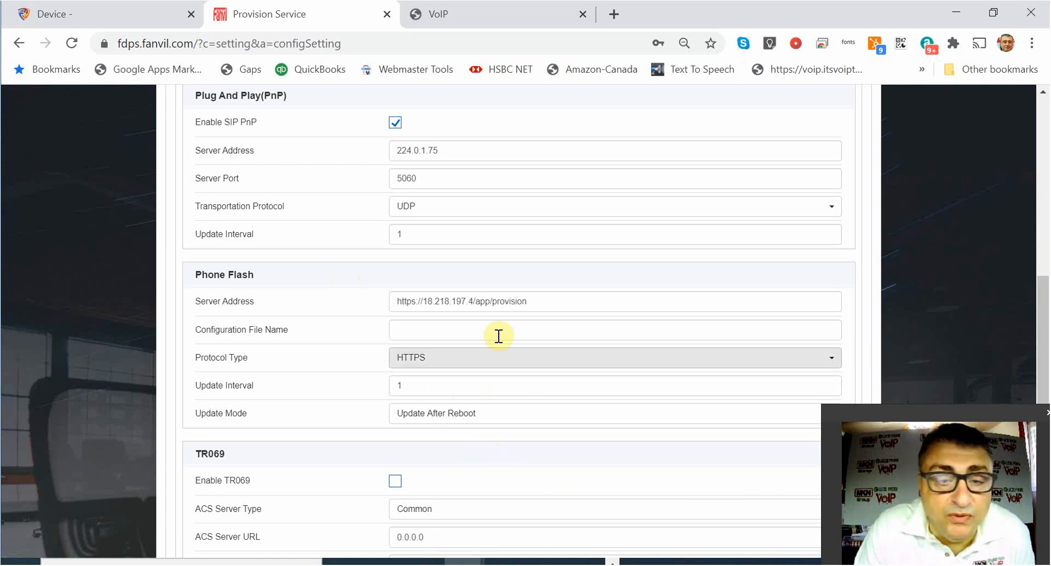
scroll(373, 307, up, 15)
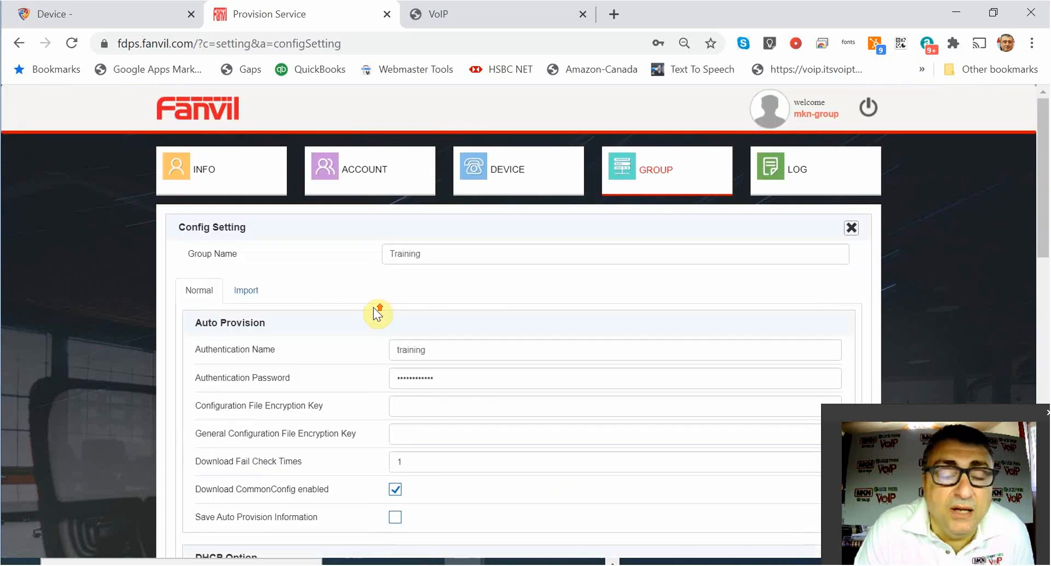
Save FusionPBX device 100 again, then go back to the Provision Service.
click(134, 15)
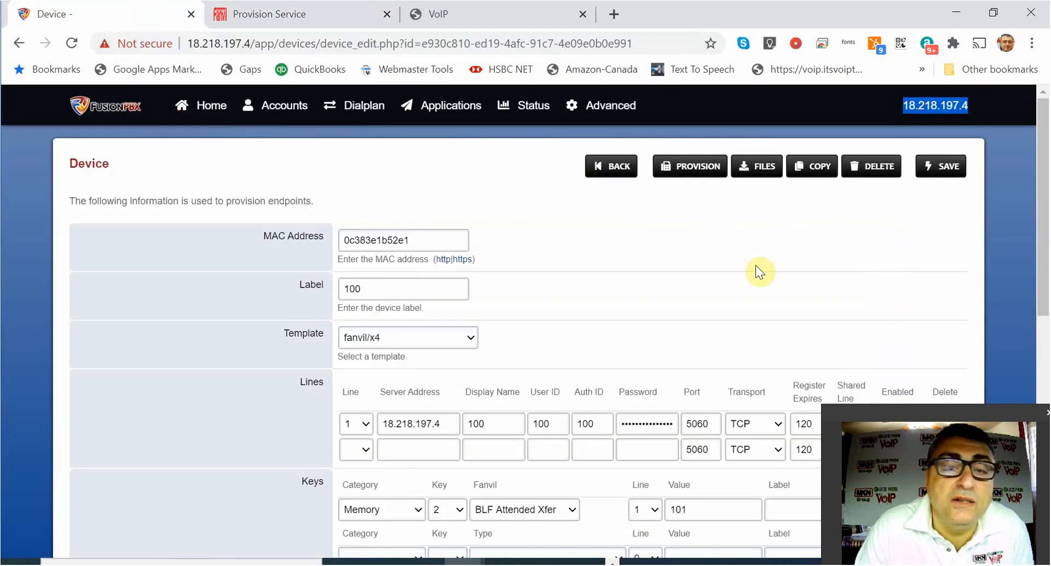
click(944, 166)
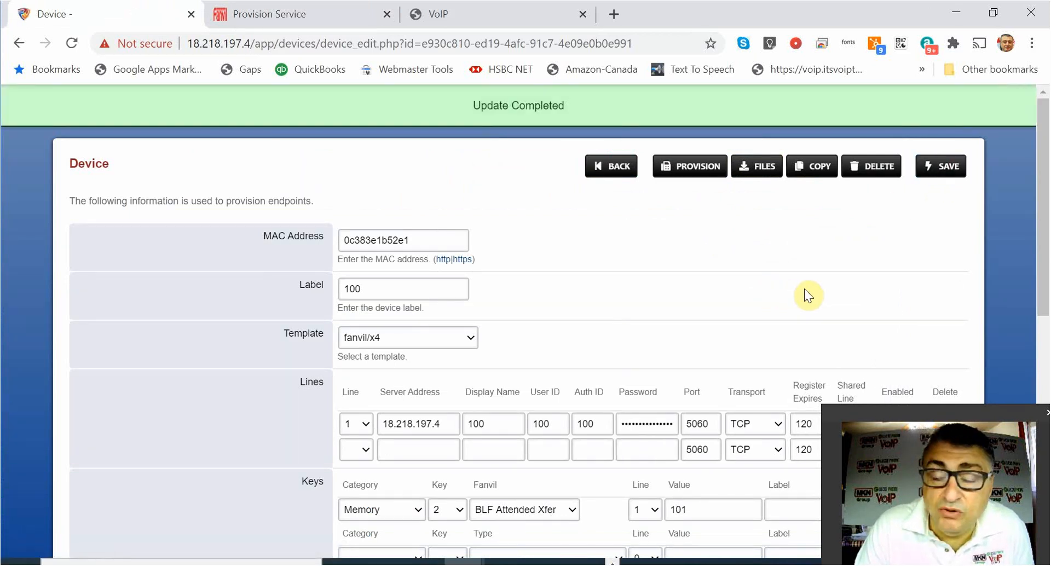
click(312, 12)
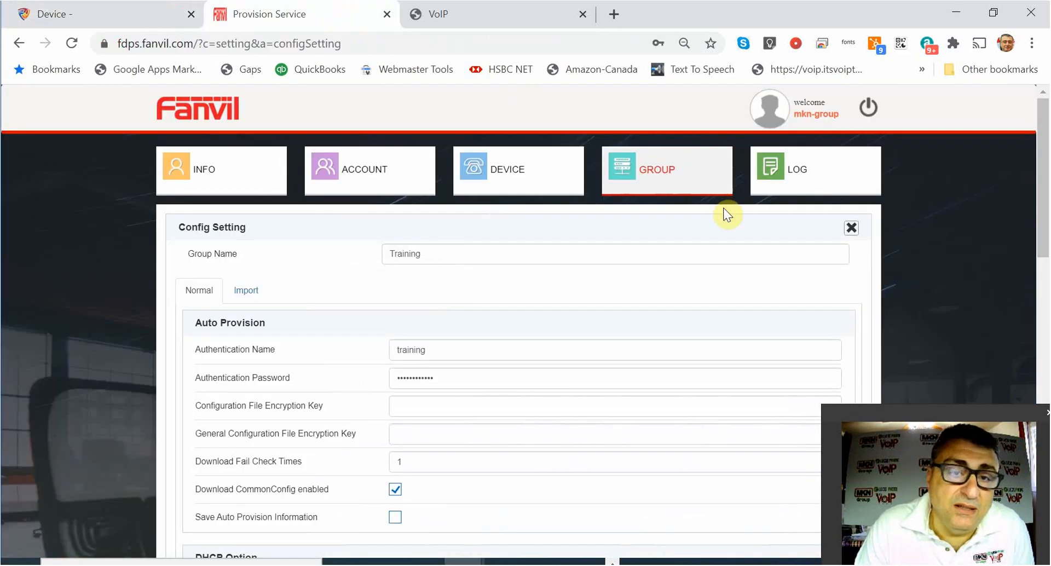
Log back into the Fanvil X4 web interface as admin after the session timeout and open Line settings.
click(467, 15)
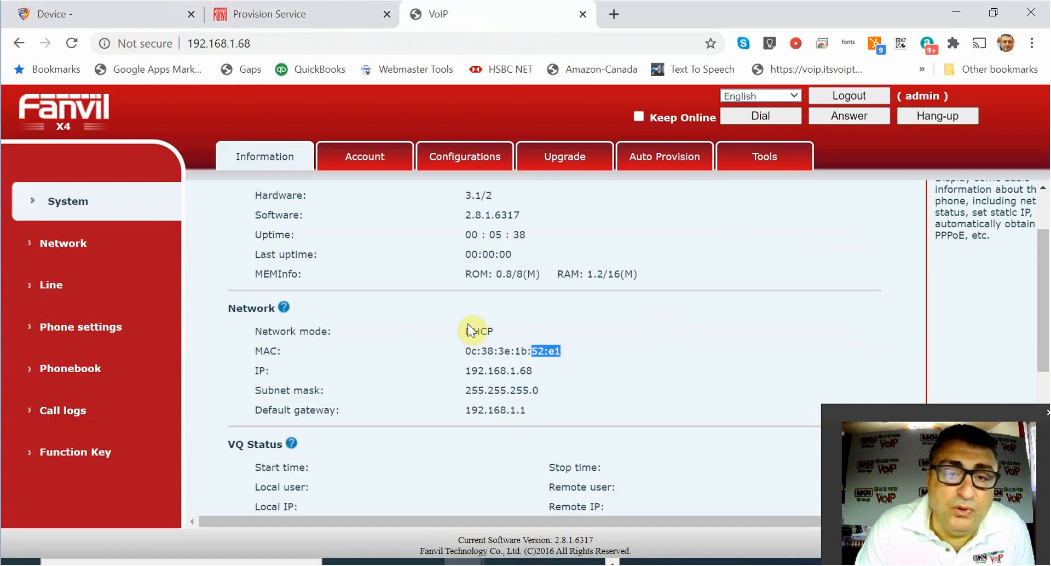
click(86, 272)
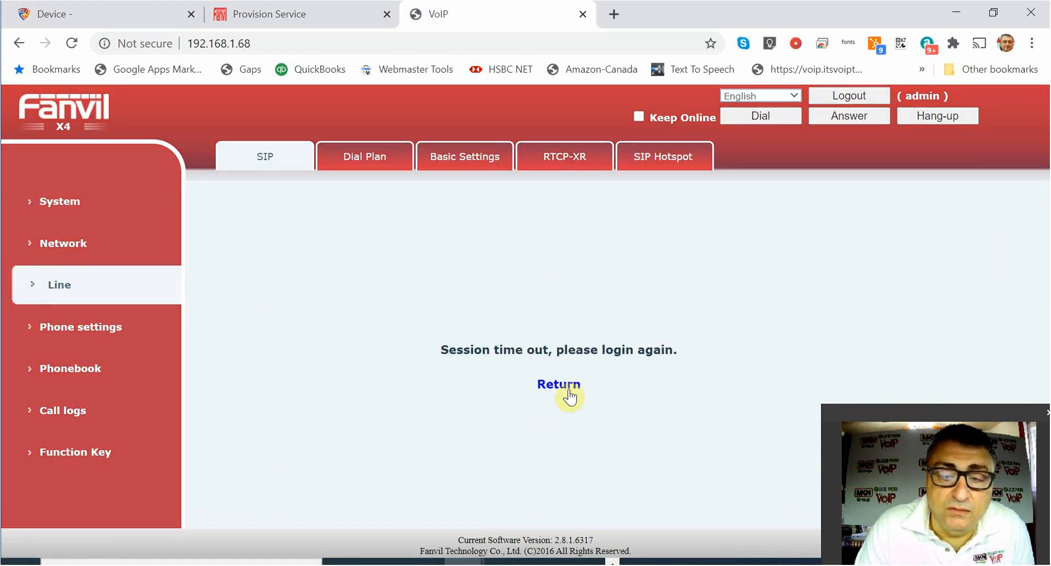
click(559, 385)
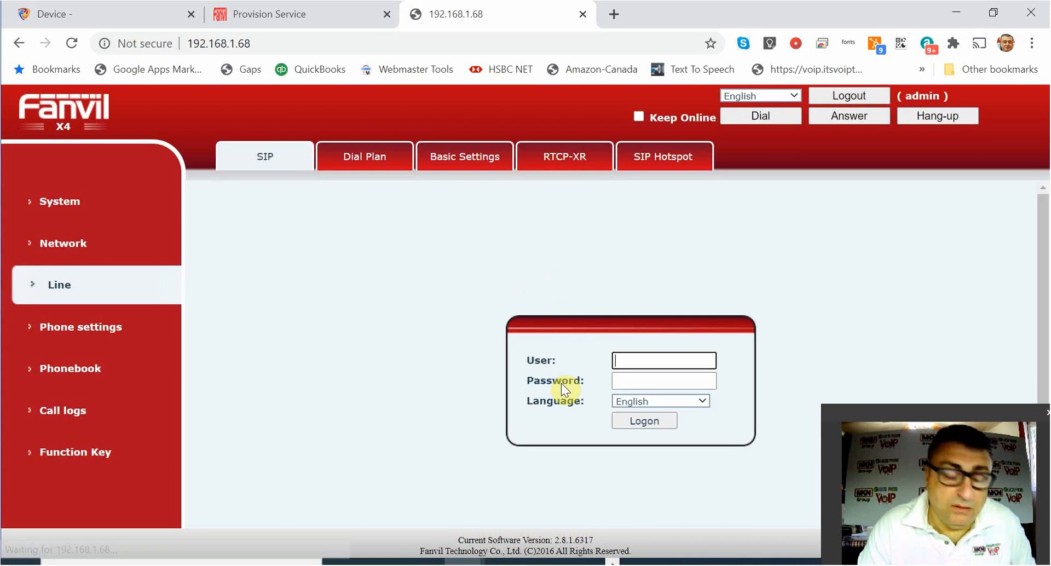
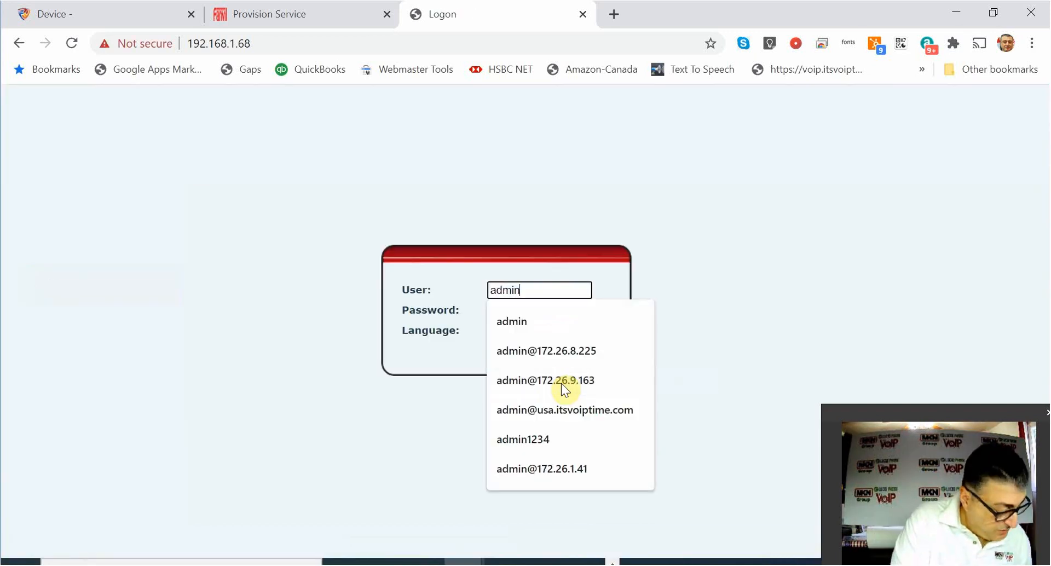
key(Tab)
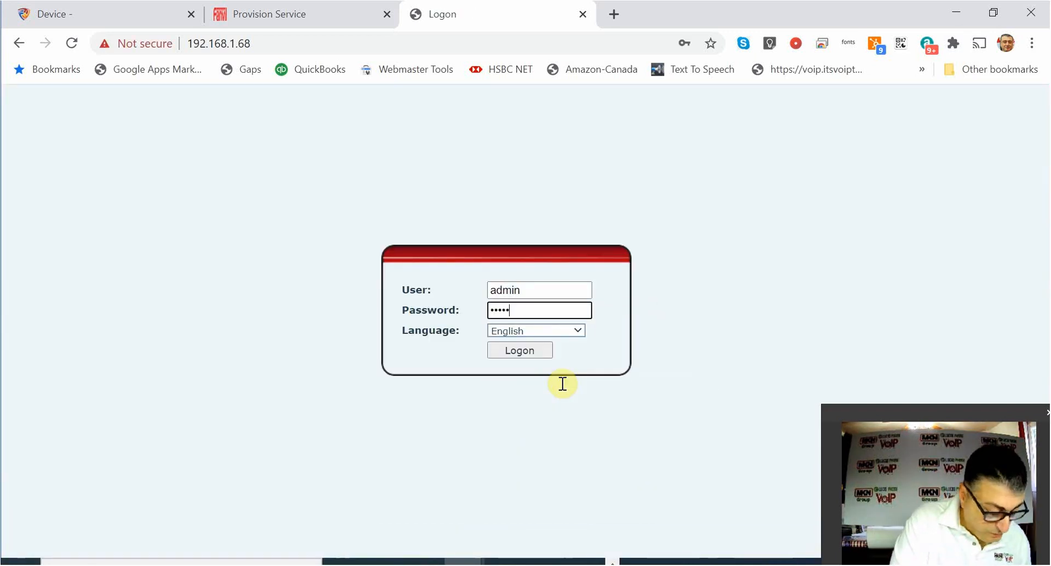
key(Return)
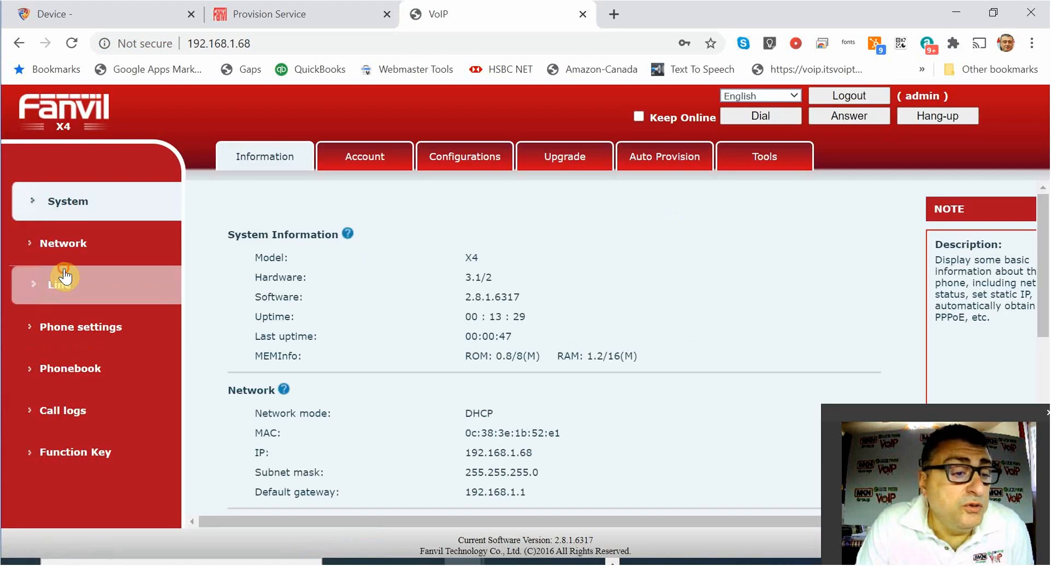
click(64, 274)
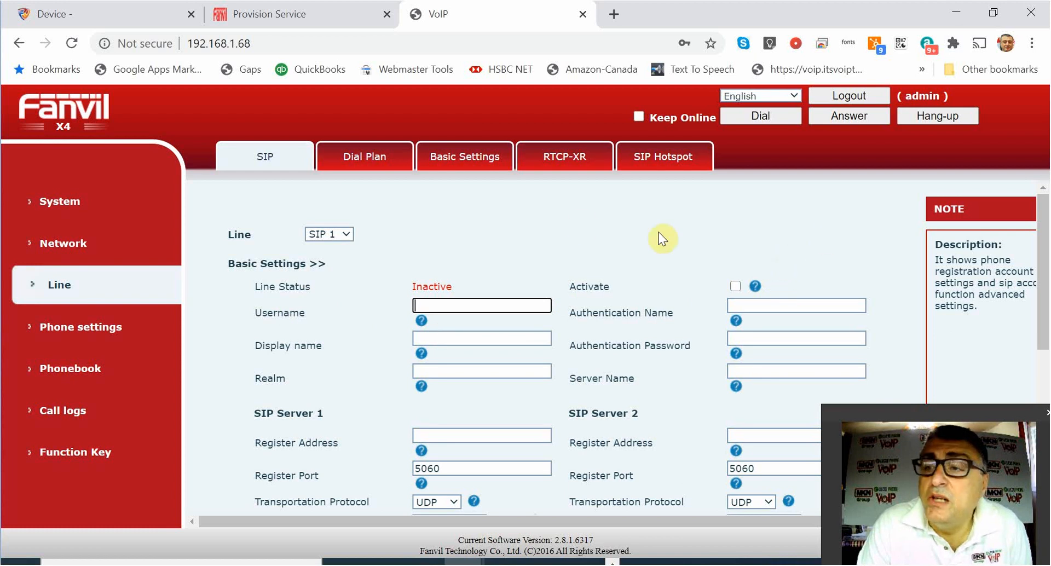
View the phone's System Information page, then its Tools page.
click(77, 207)
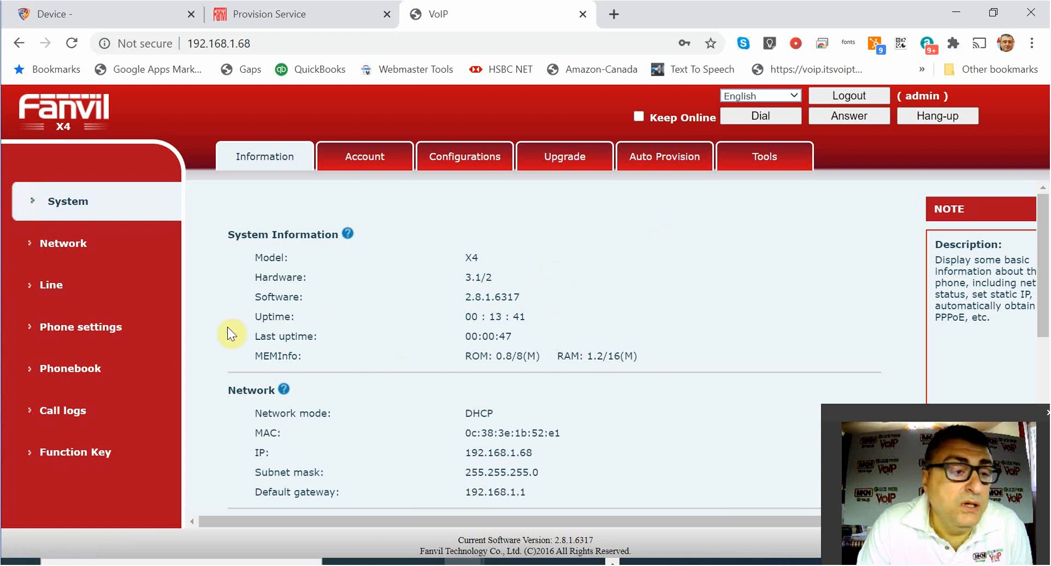
scroll(595, 307, down, 10)
scroll(572, 301, up, 12)
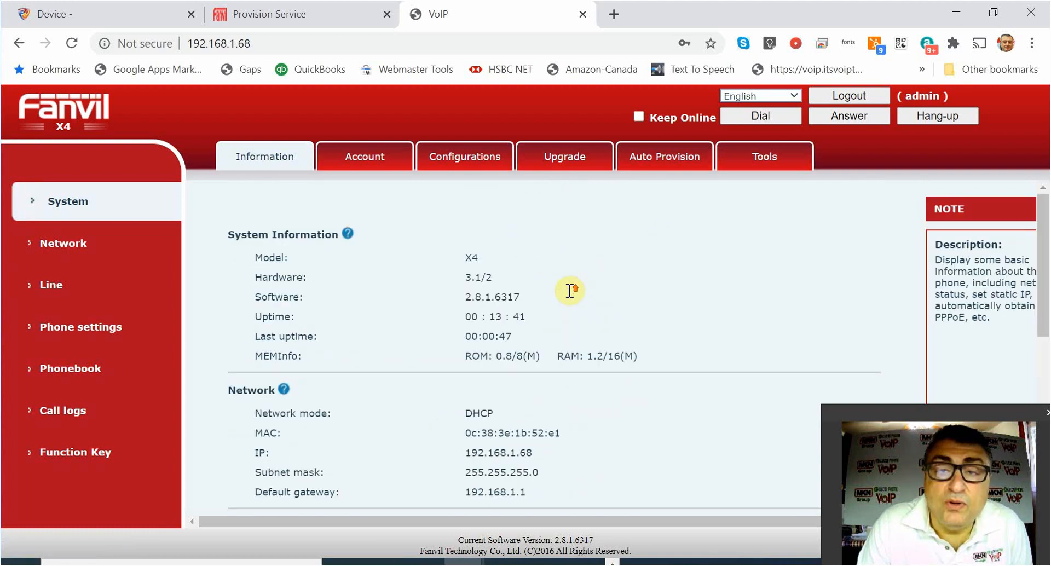
click(747, 163)
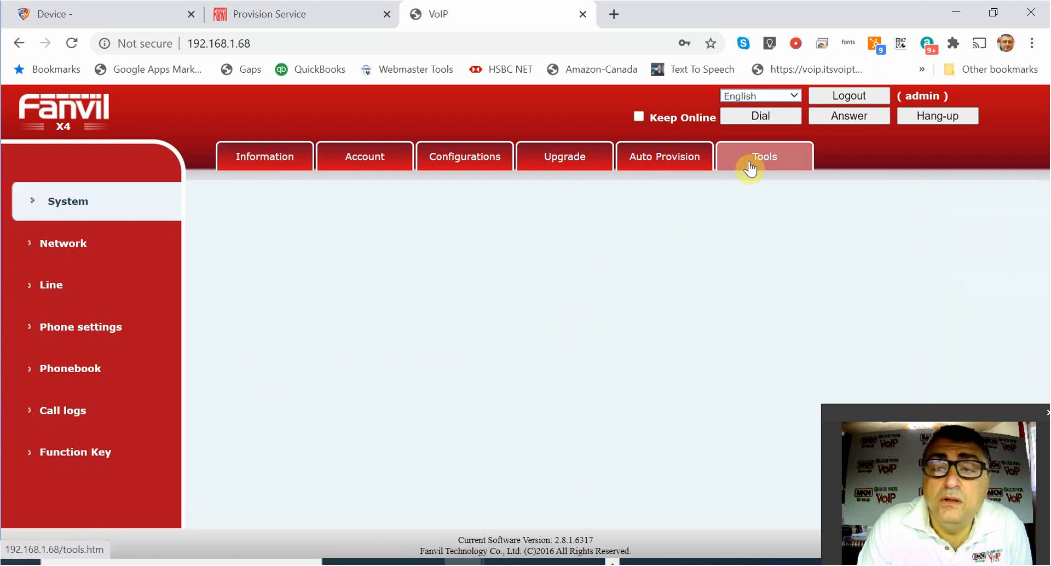
Check the Auto Provision Static Provisioning Server shows authentication name training, then go back to Tools.
click(663, 157)
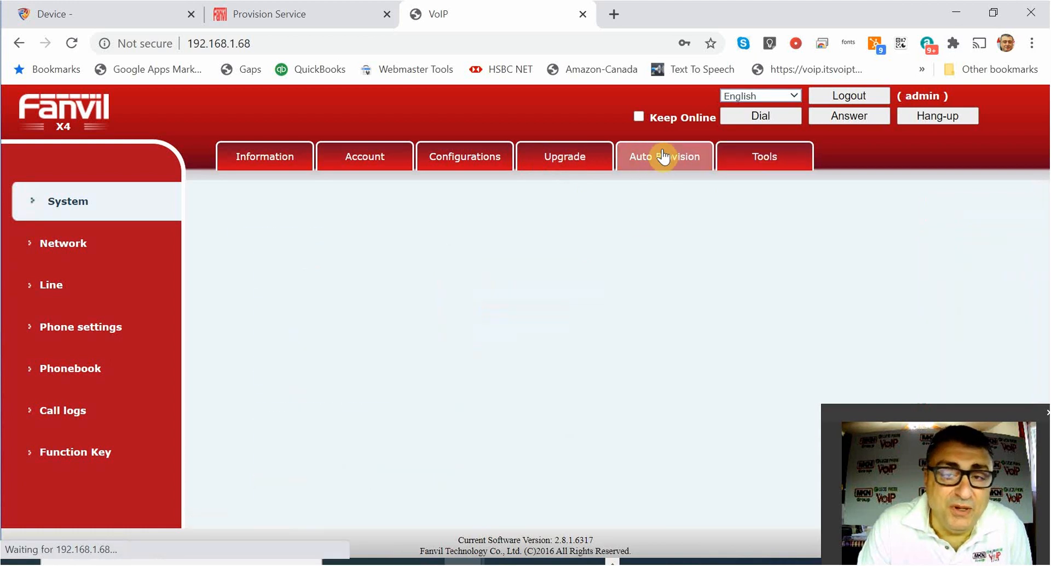
scroll(626, 328, down, 3)
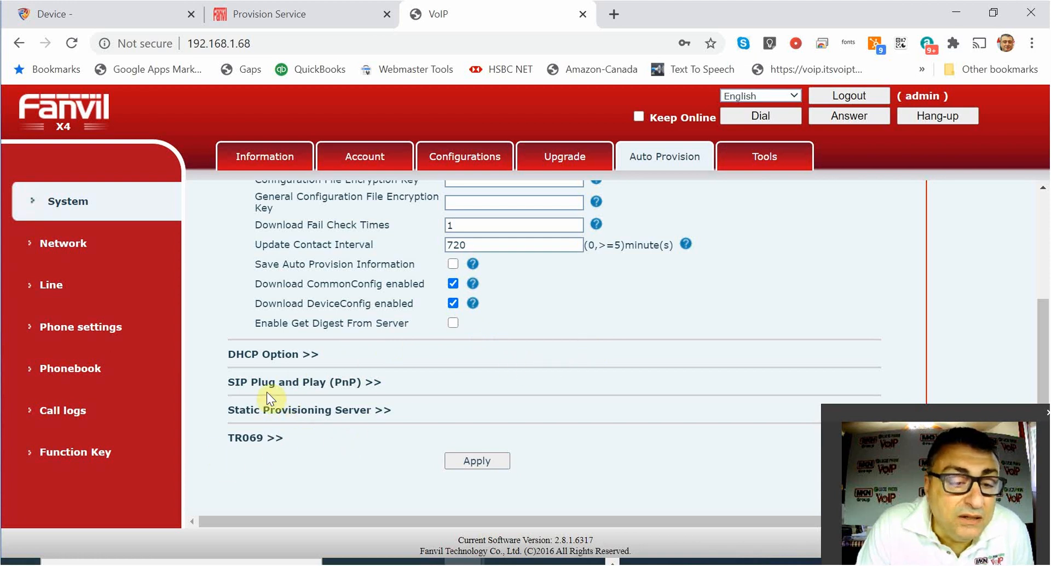
click(313, 415)
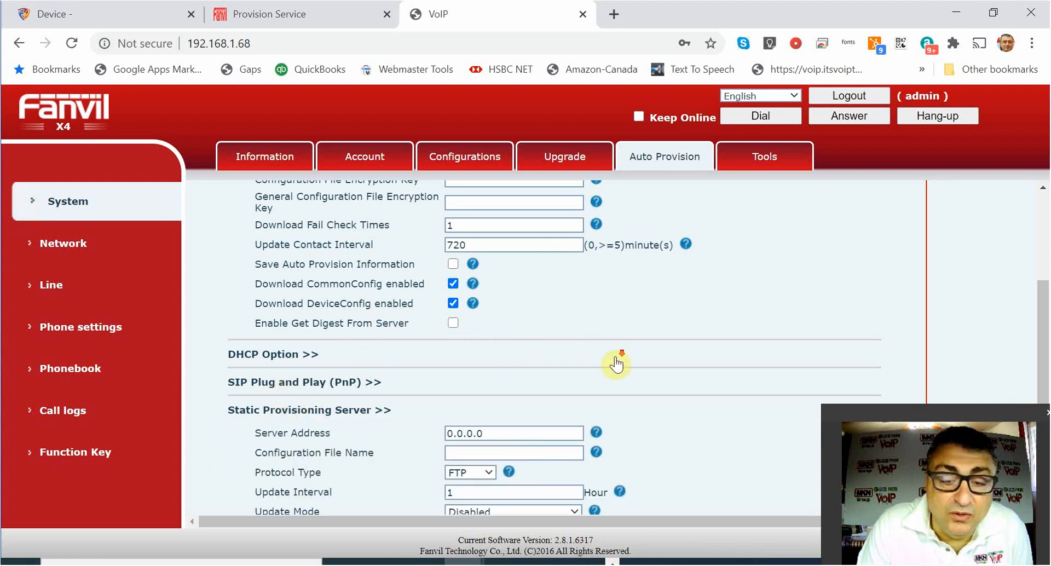
scroll(617, 364, down, 2)
scroll(363, 411, up, 5)
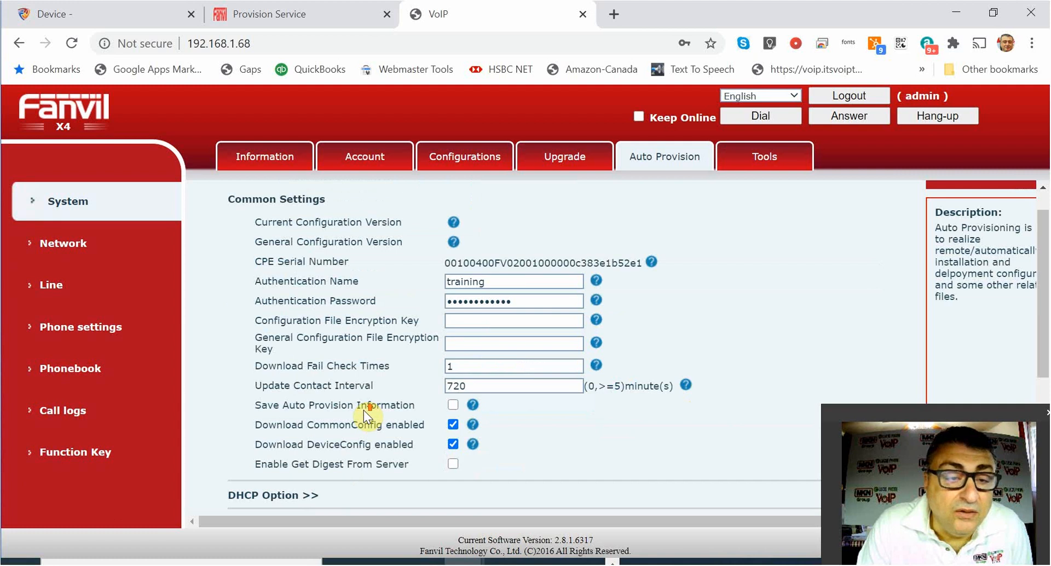
scroll(416, 427, down, 2)
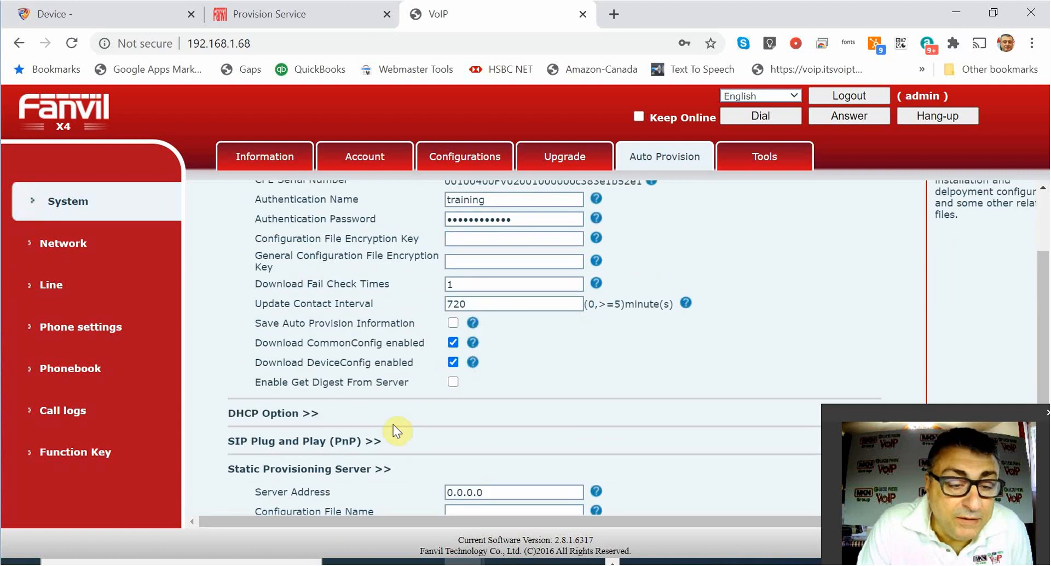
scroll(281, 438, down, 3)
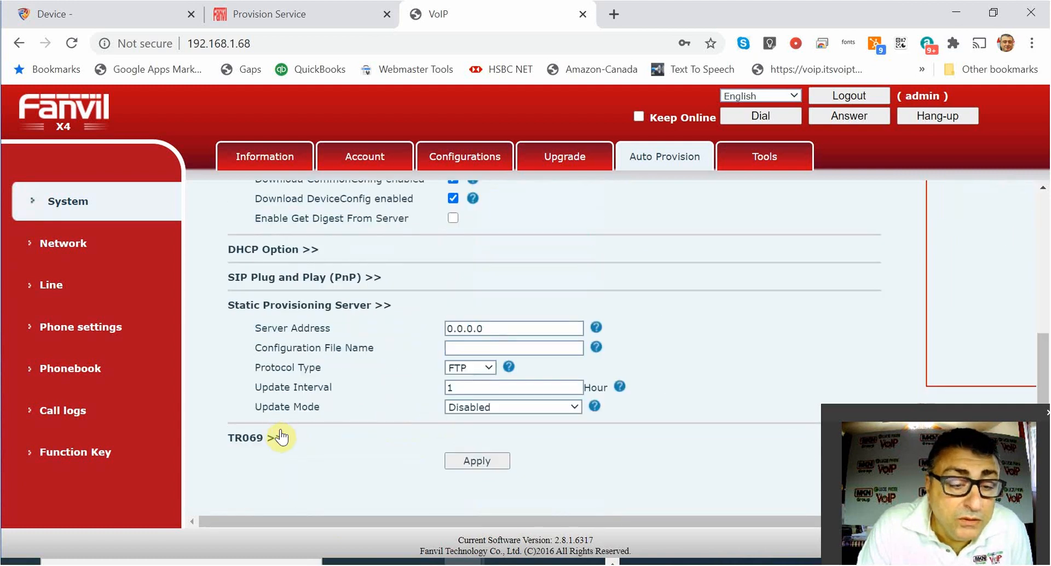
scroll(350, 420, up, 5)
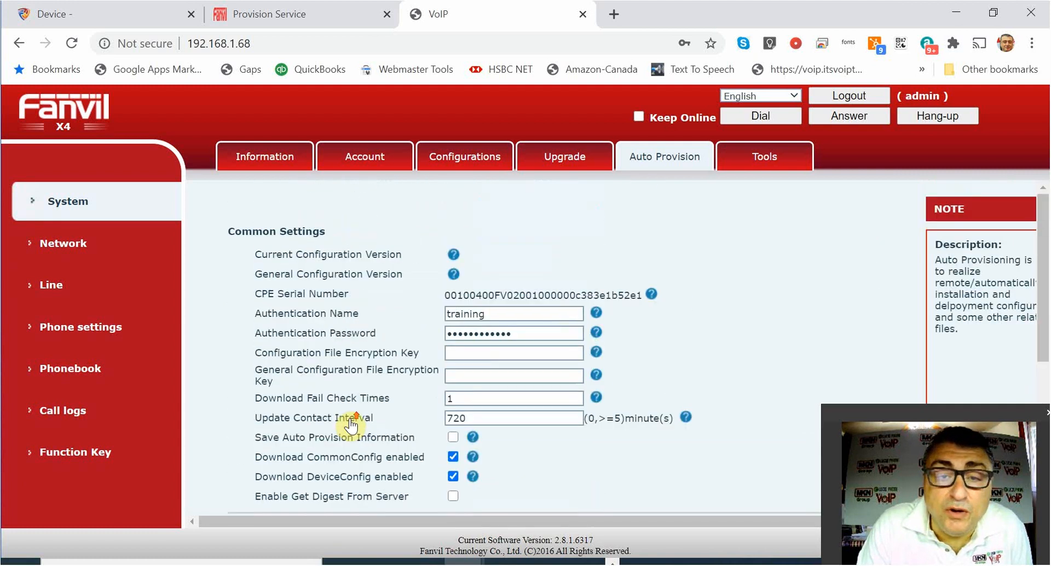
scroll(352, 418, down, 4)
scroll(431, 285, down, 1)
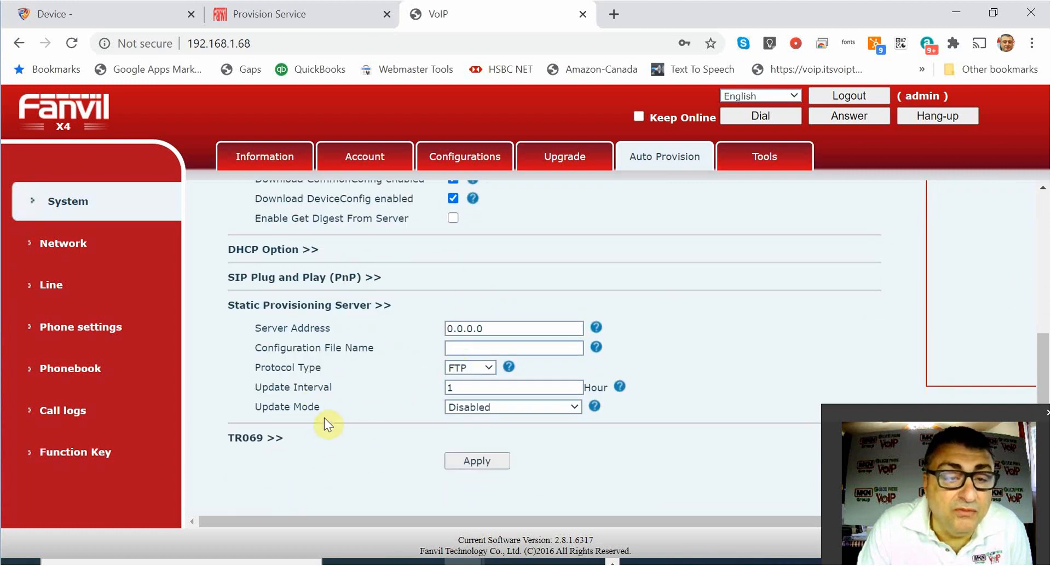
scroll(324, 421, up, 5)
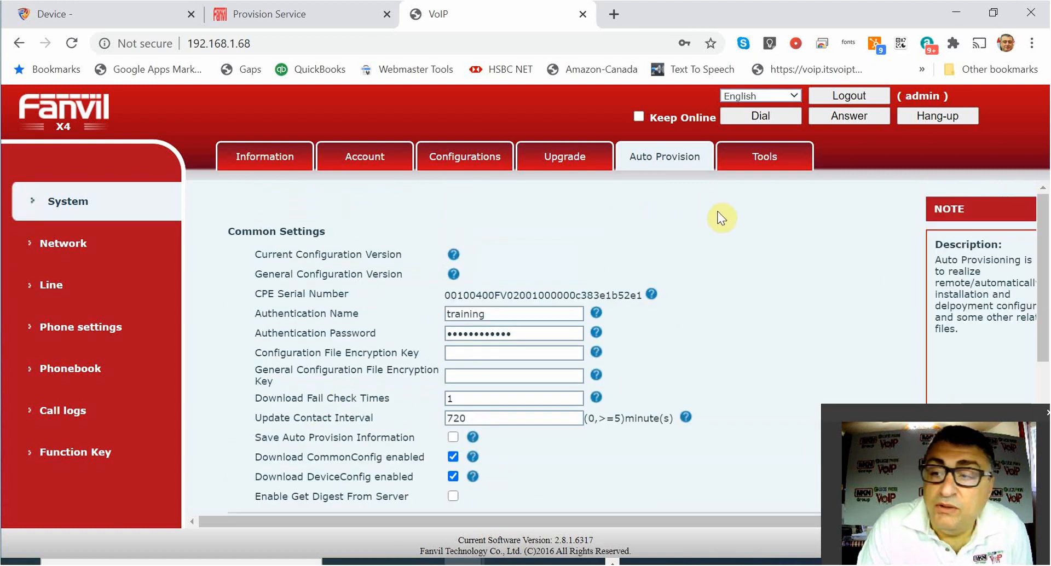
click(765, 159)
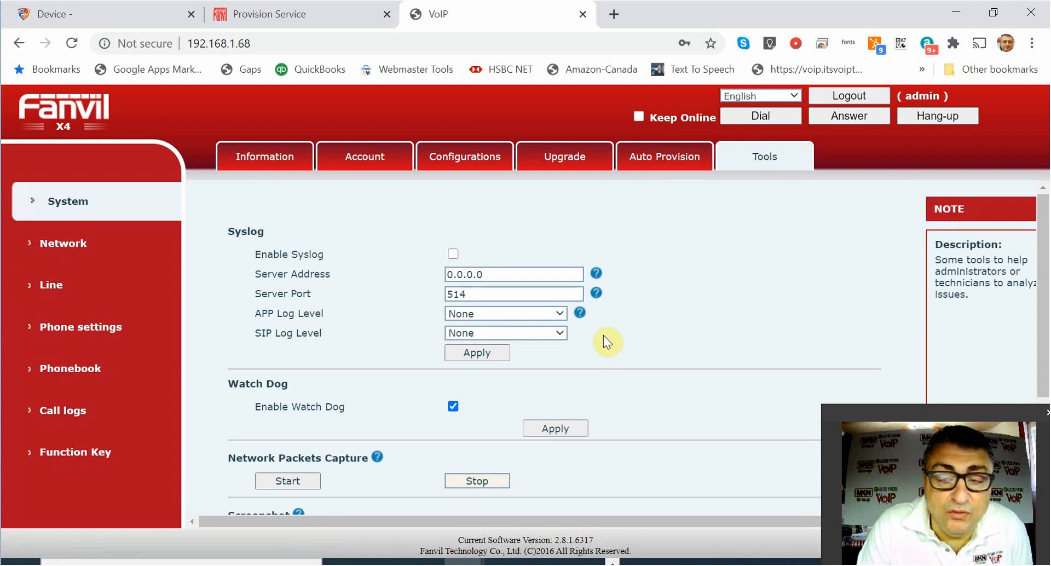
Reboot the phone from Tools, bringing its software up to version 2.10.2.6887.
scroll(602, 335, down, 3)
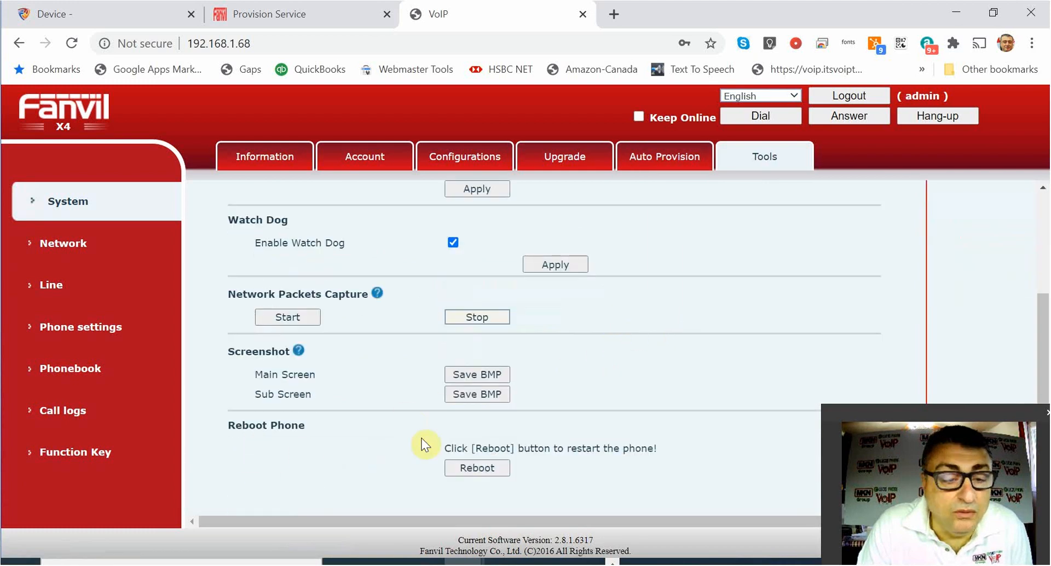
click(491, 463)
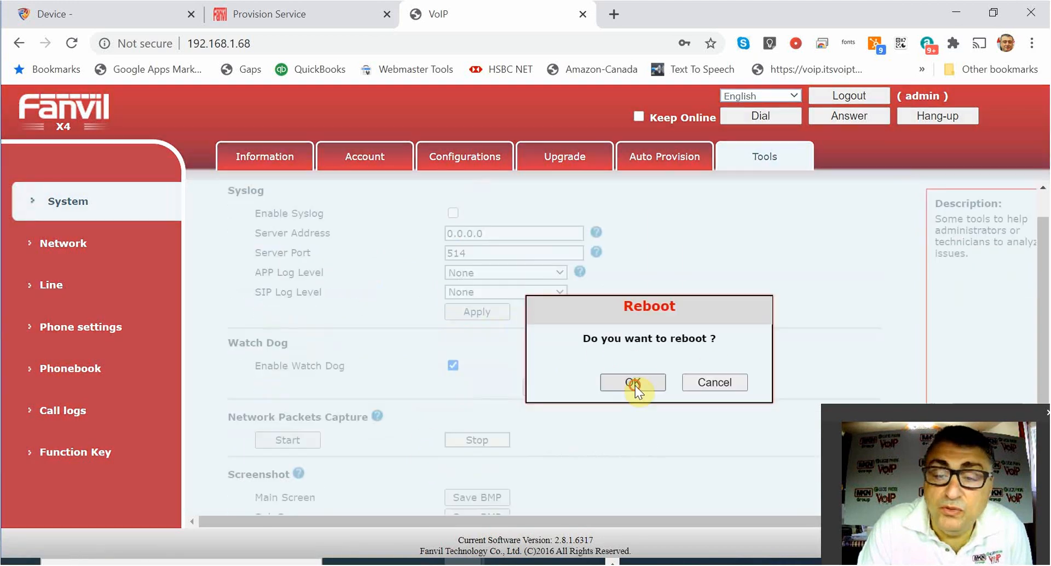
click(632, 383)
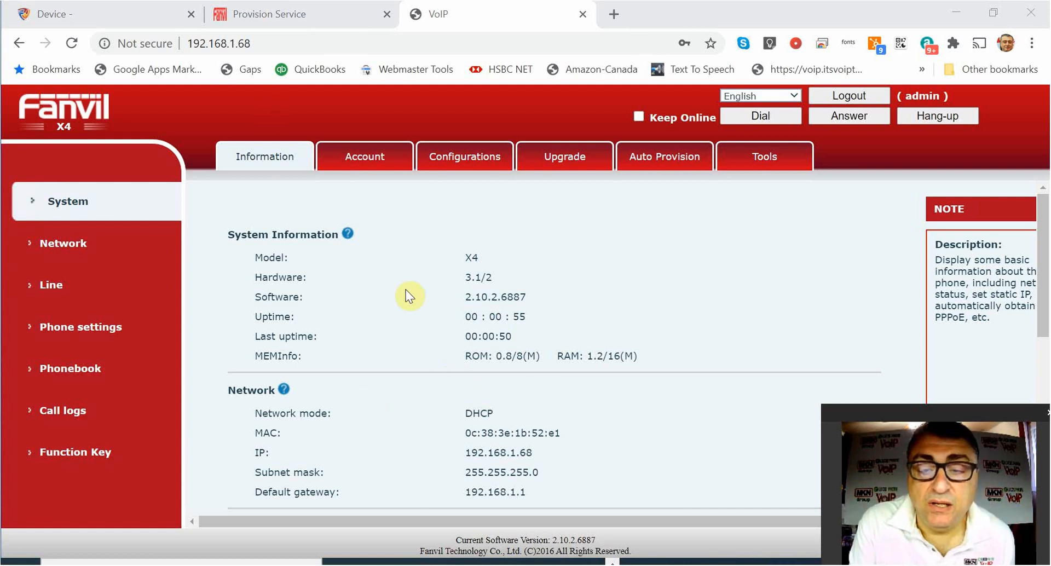
click(256, 14)
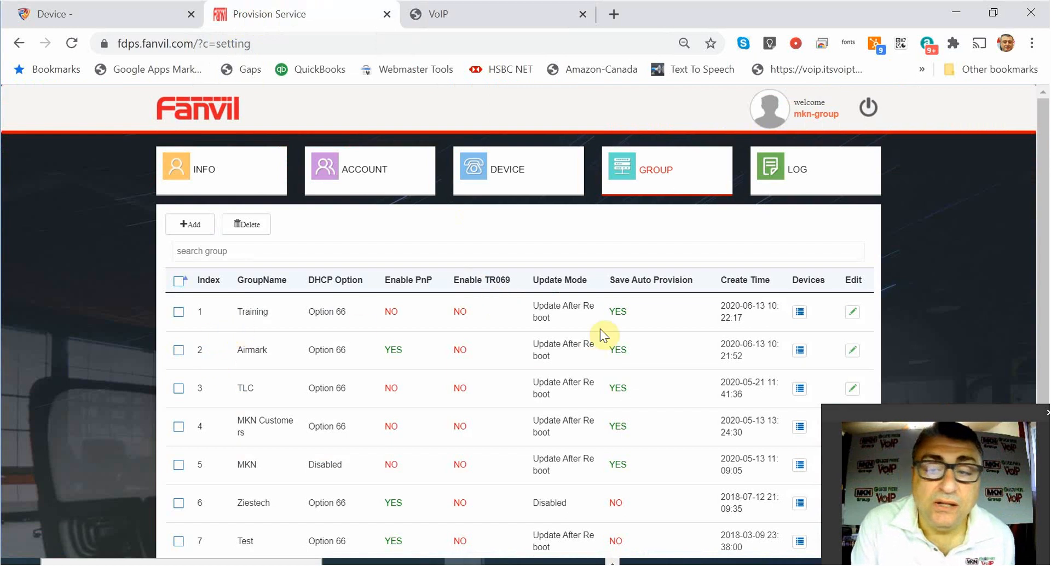
click(851, 318)
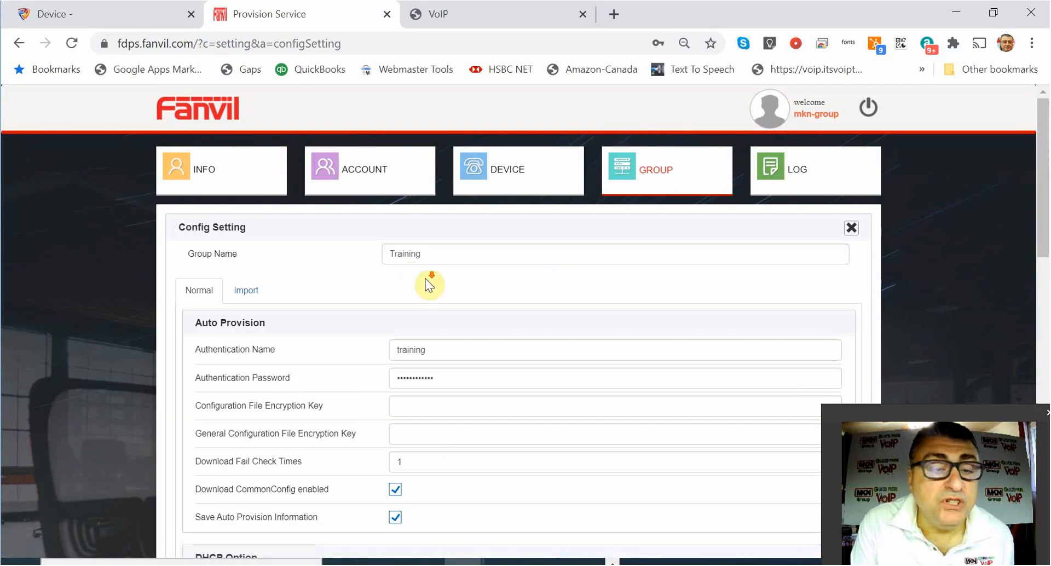
scroll(546, 376, down, 9)
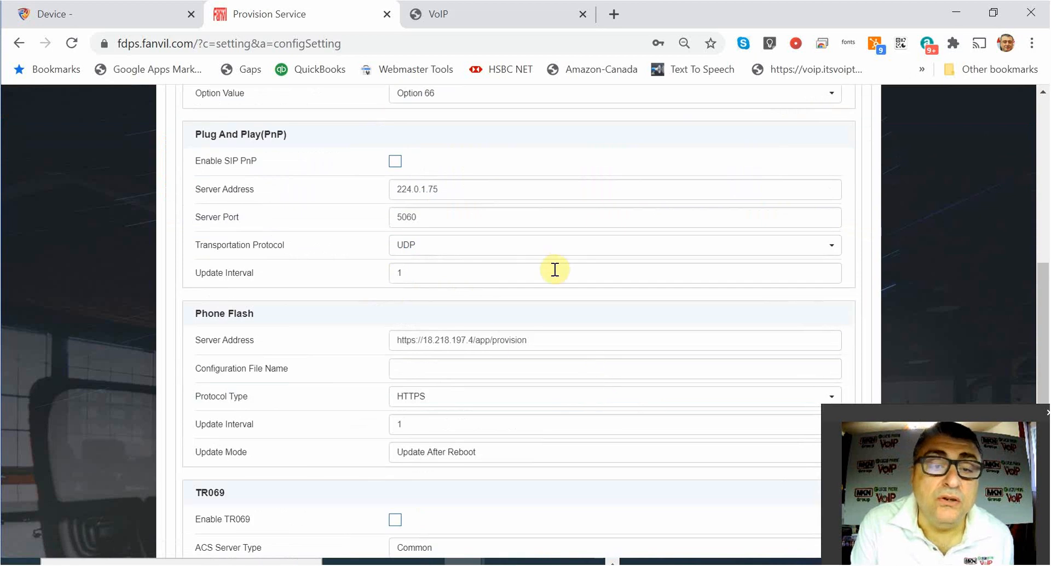
scroll(274, 241, up, 1)
scroll(349, 255, up, 3)
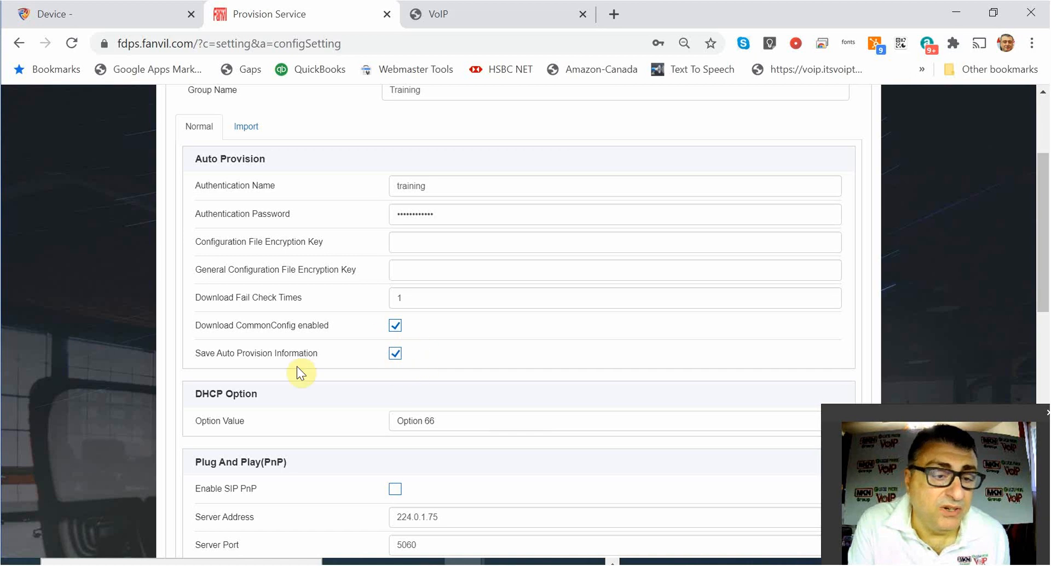
scroll(519, 371, up, 3)
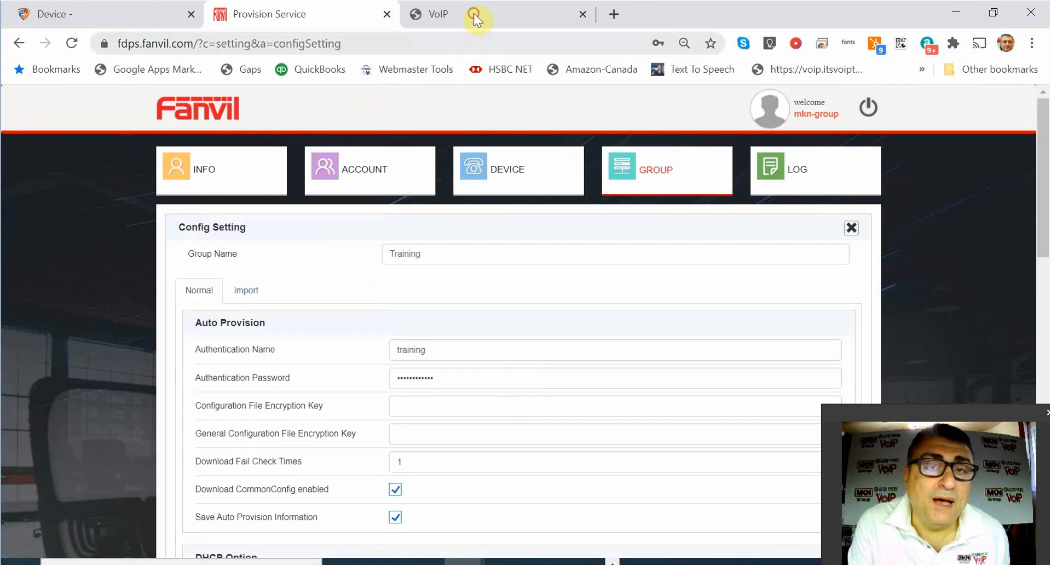
click(474, 13)
Check SIP 1 line settings for account 100 on 18.218.197.4 still show Timeout, then view System Information.
click(39, 289)
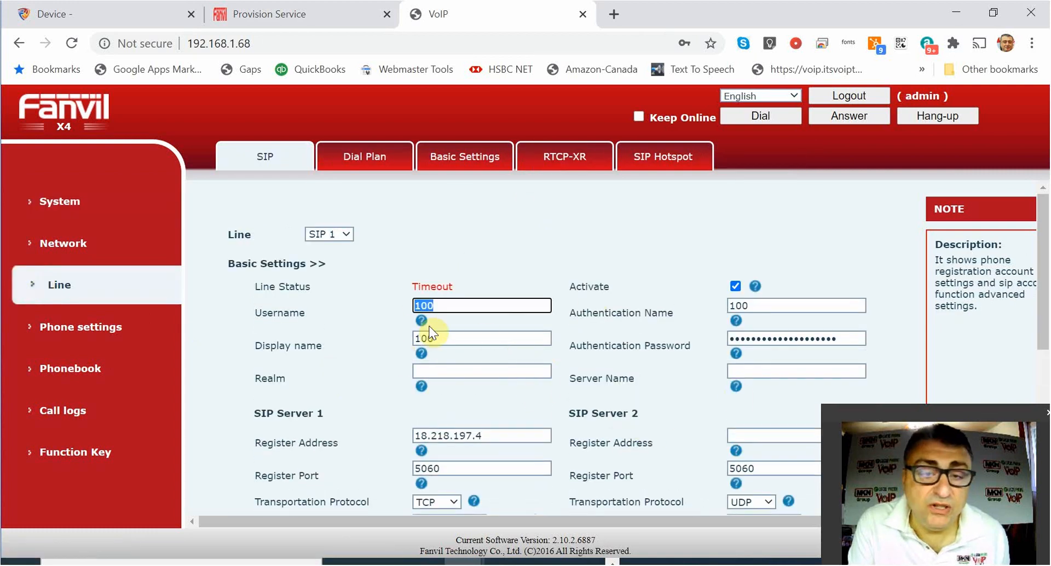
click(500, 246)
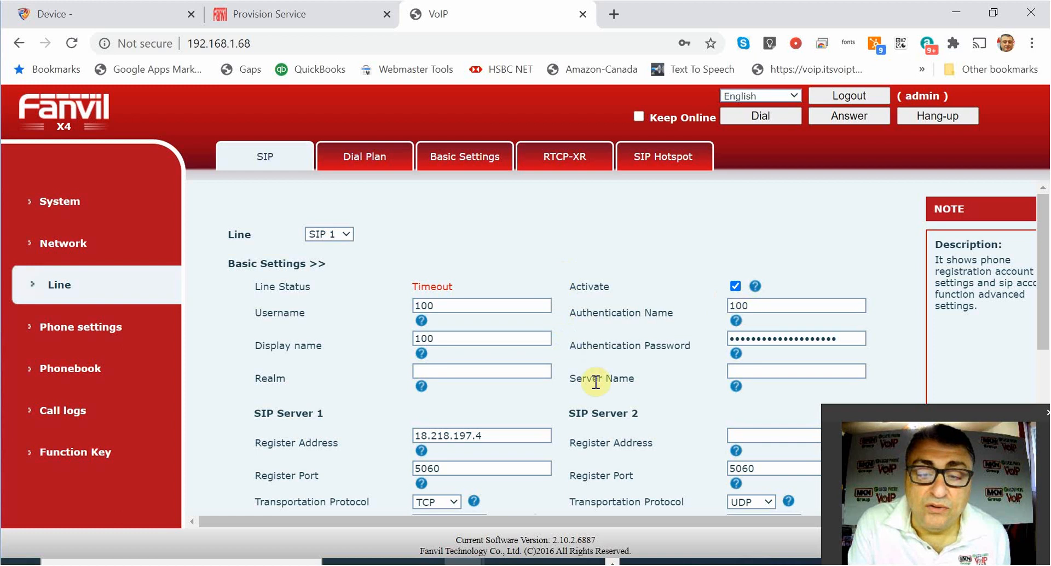
scroll(525, 384, down, 1)
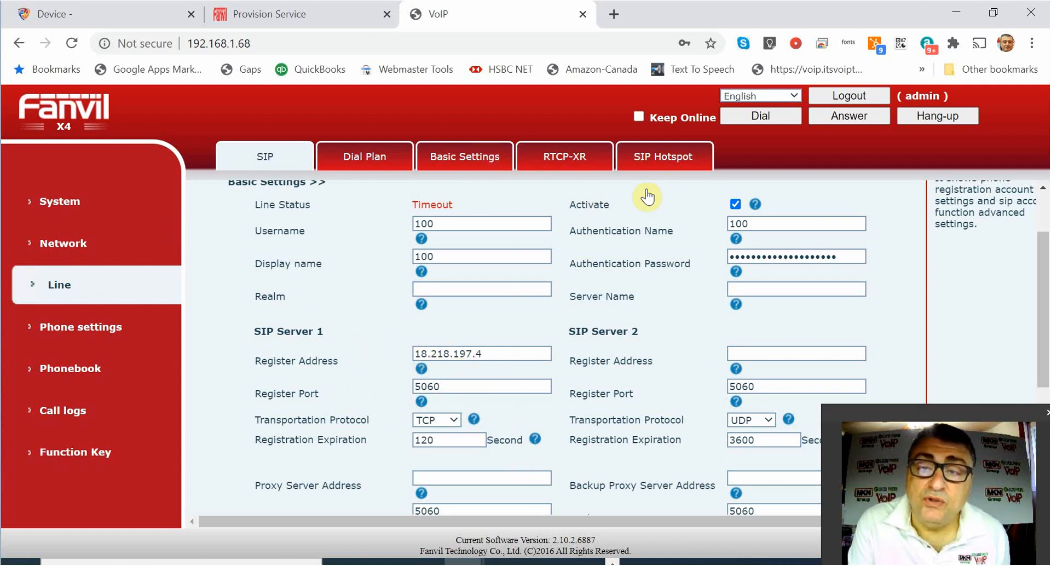
click(66, 202)
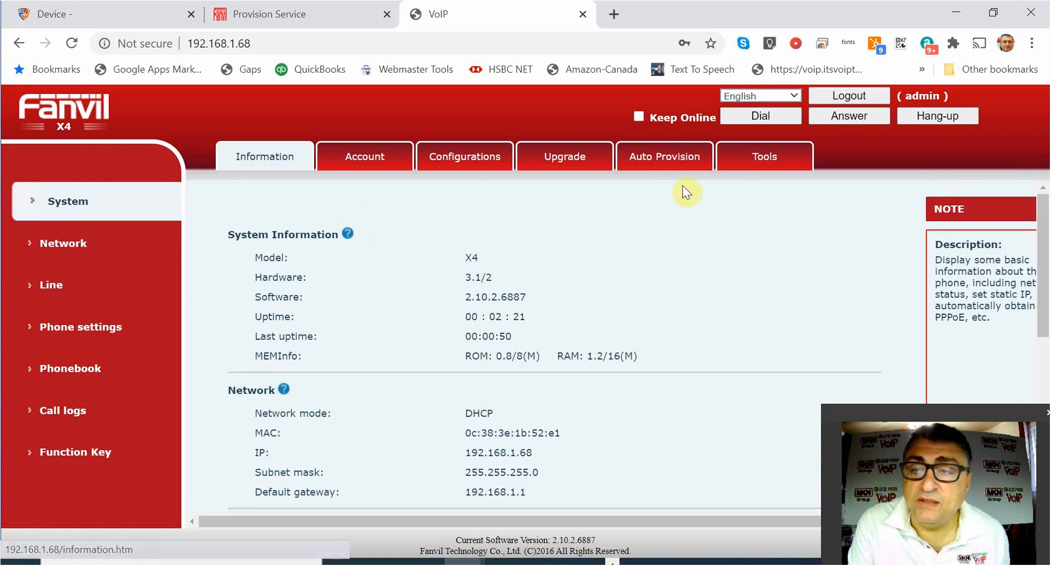
Inspect the Auto Provision static server 18.218.197.4 over HTTPS, updating after reboot, glancing at FusionPBX's device entry.
click(669, 162)
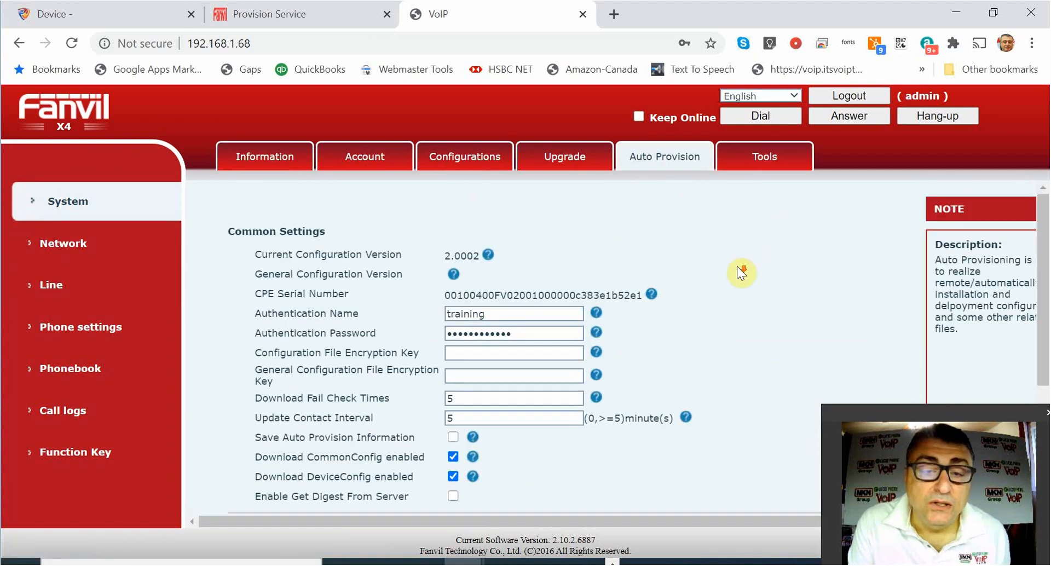
scroll(736, 266, down, 2)
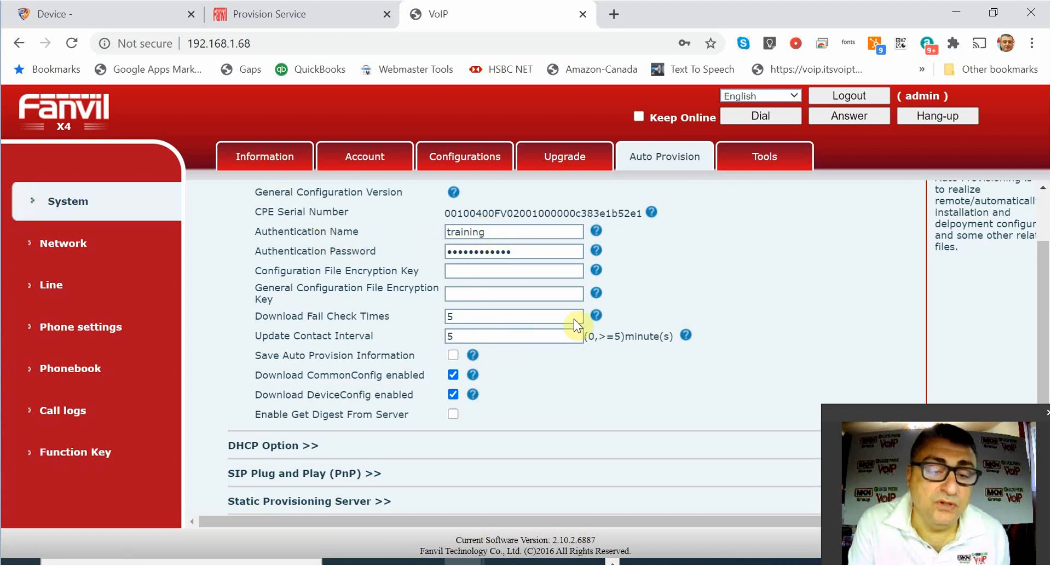
scroll(575, 317, down, 2)
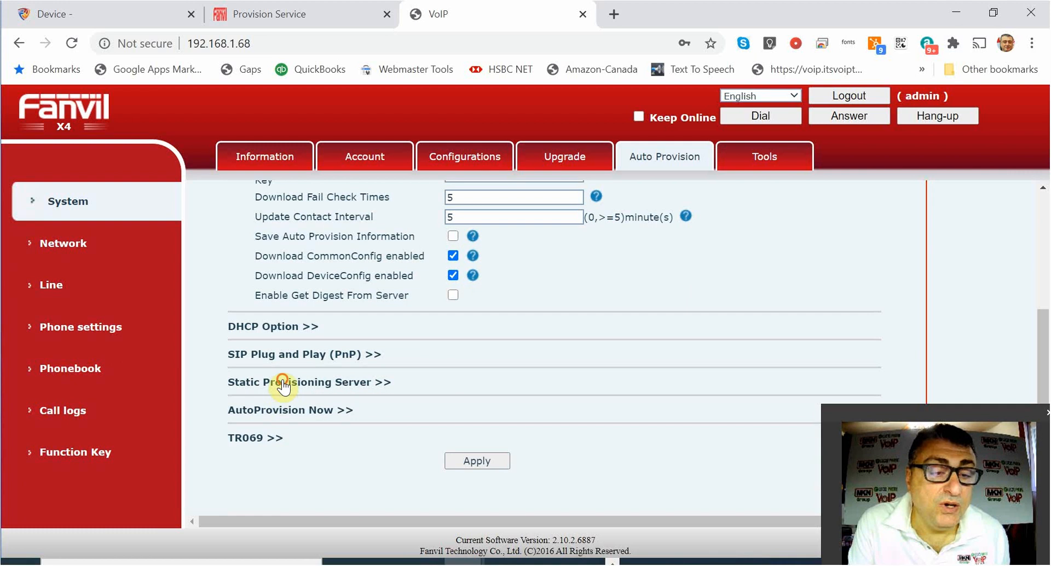
click(283, 383)
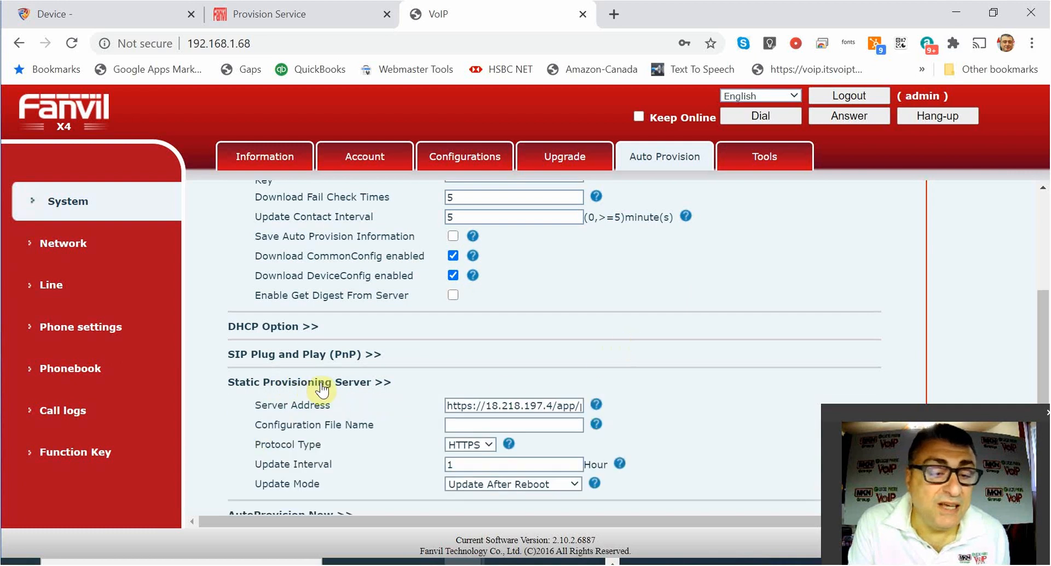
scroll(793, 365, down, 2)
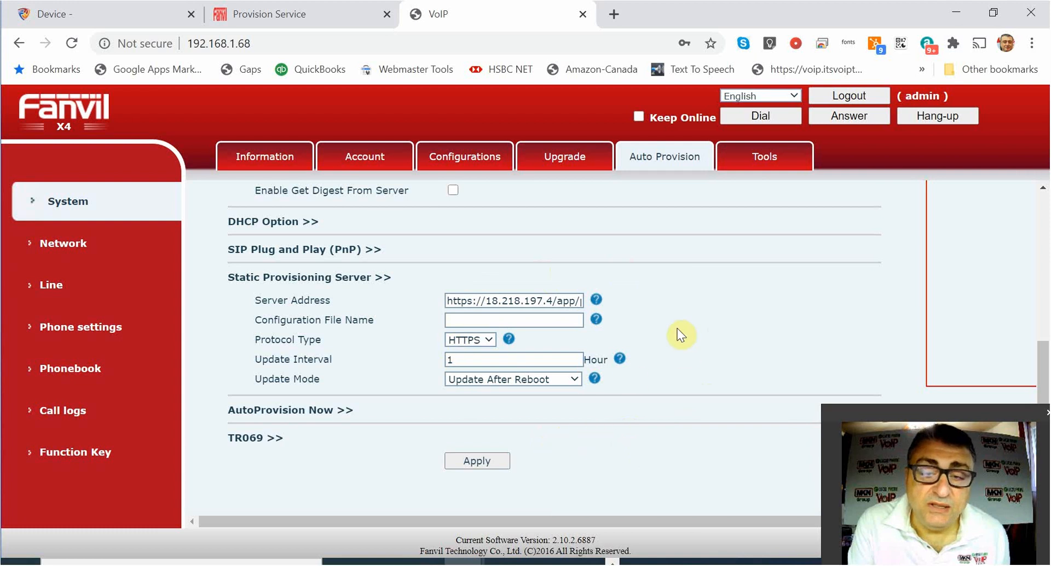
click(69, 11)
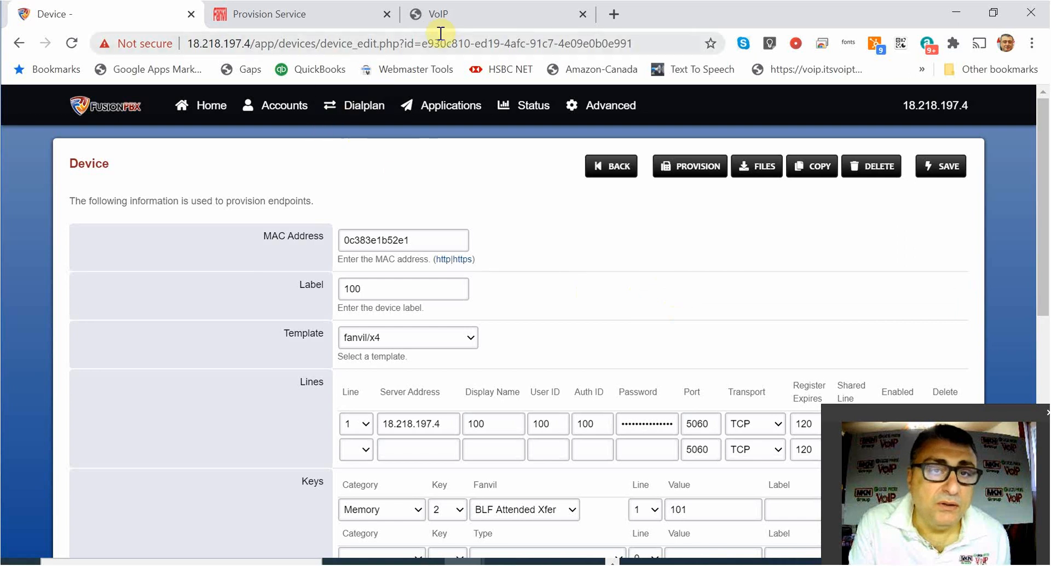
click(444, 14)
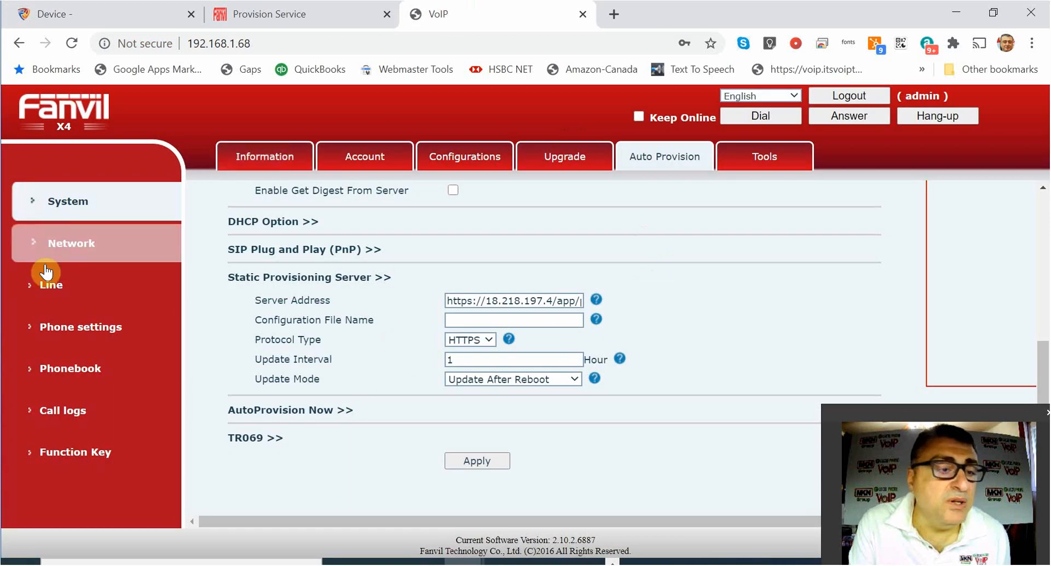
Review SIP 1: user 100, server 18.218.197.4 port 5060 over TCP, 120 s expiration, still Timeout.
click(75, 291)
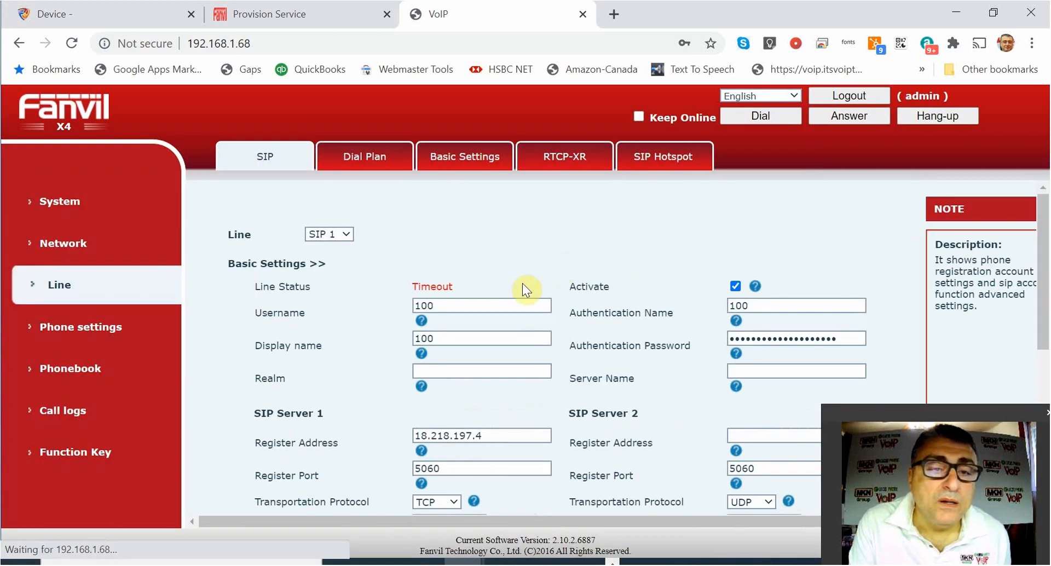
double_click(481, 305)
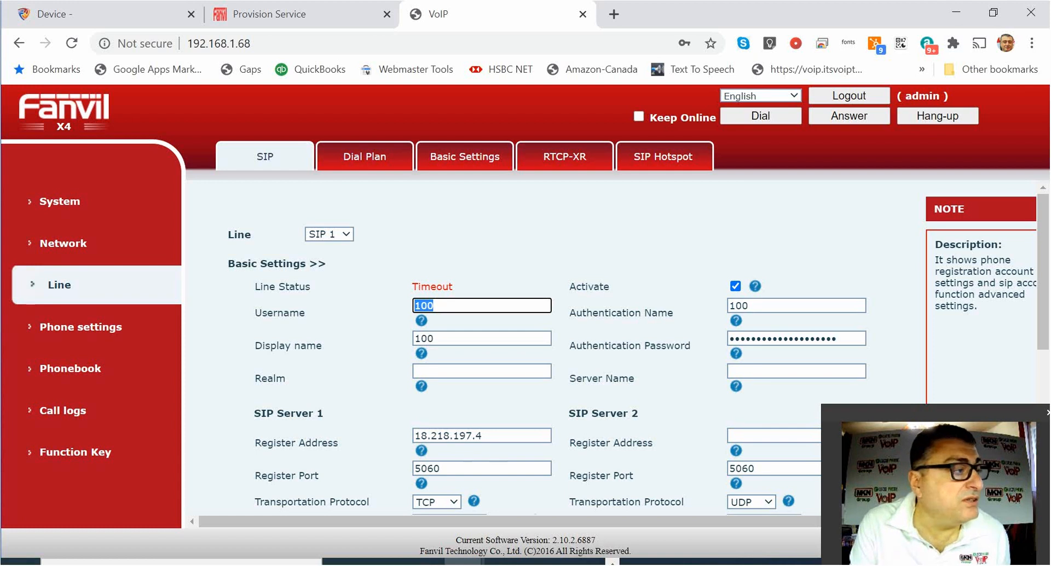
scroll(503, 350, down, 3)
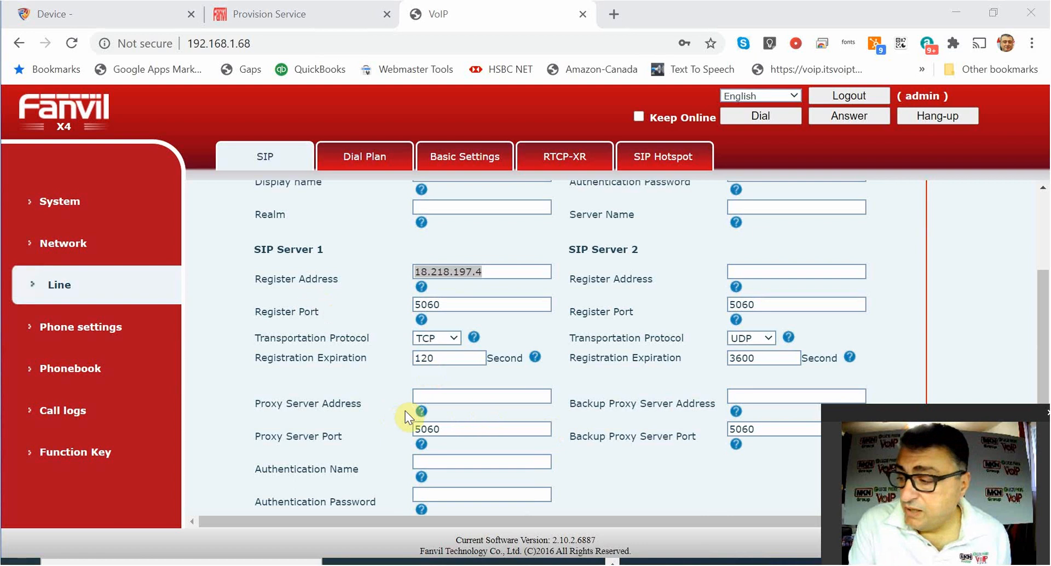
Refresh the Line page to confirm account 100 now reads Registered, then view Function Key settings.
click(62, 286)
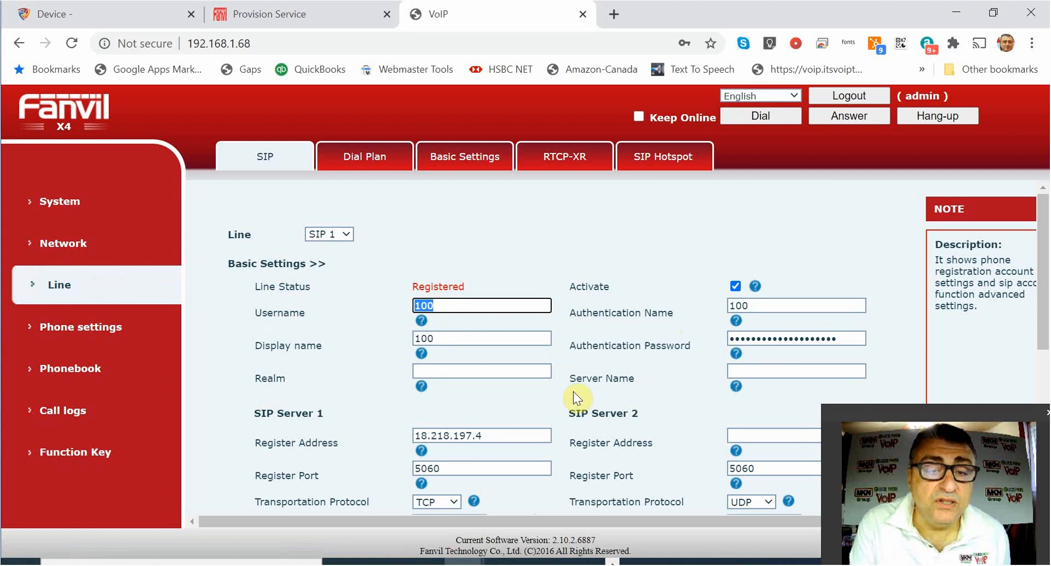
scroll(573, 392, down, 10)
scroll(552, 392, up, 10)
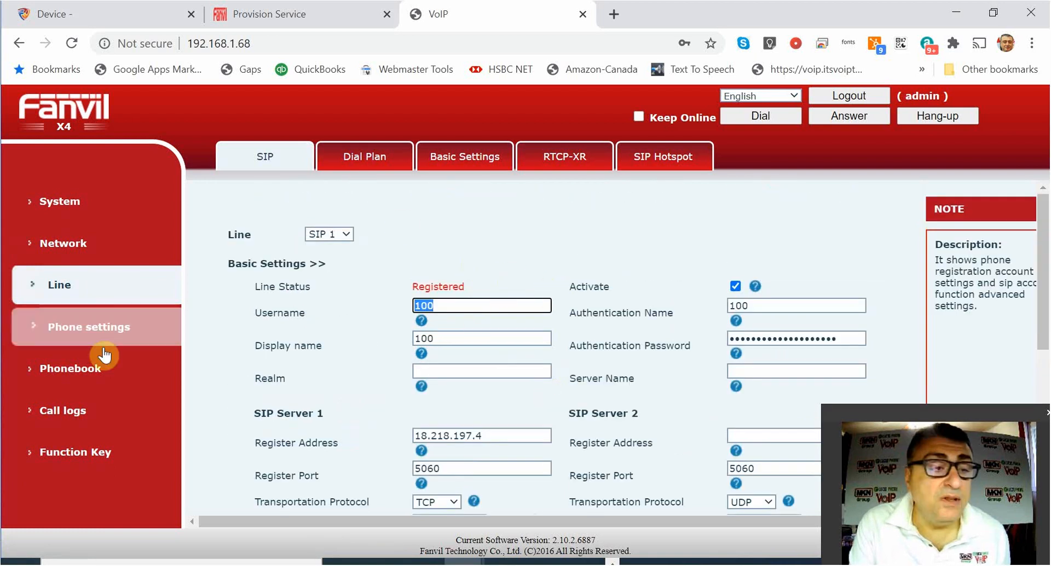
click(137, 454)
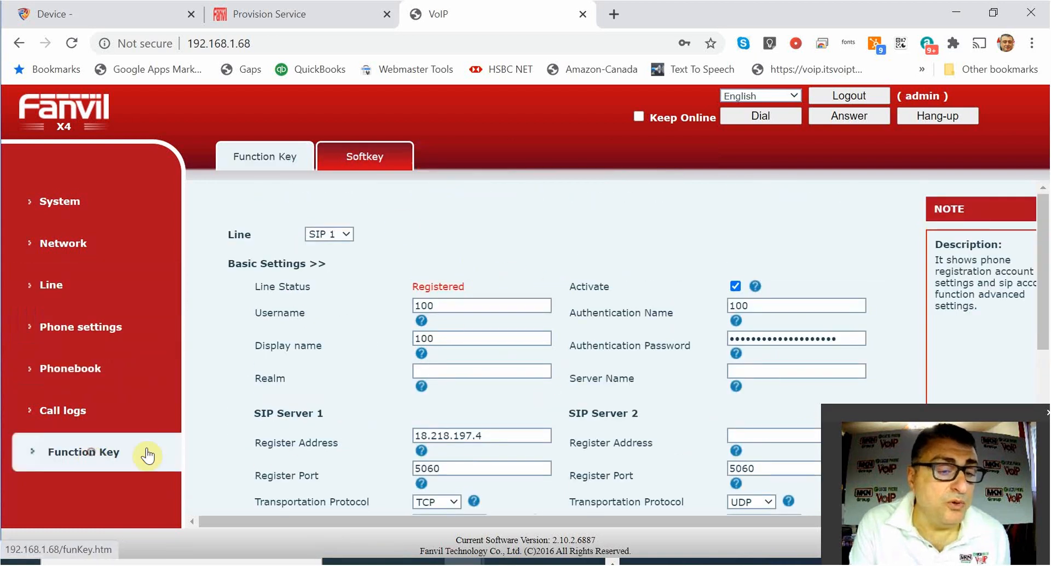